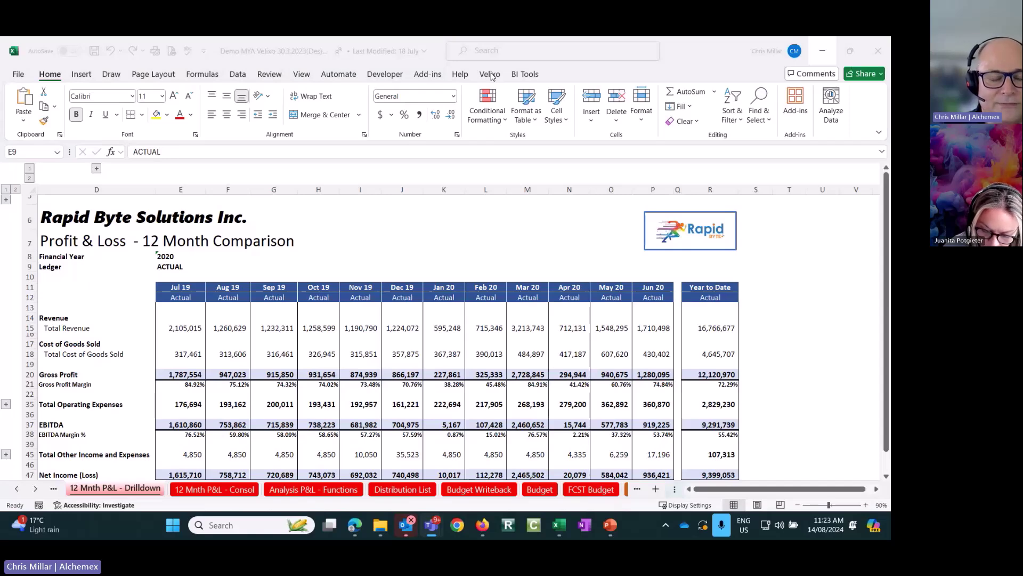
Step: View the settings of the fd connection in Velixo's Connection Manager and close them without changes
{"action": "left_click", "coordinate": [490, 74]}
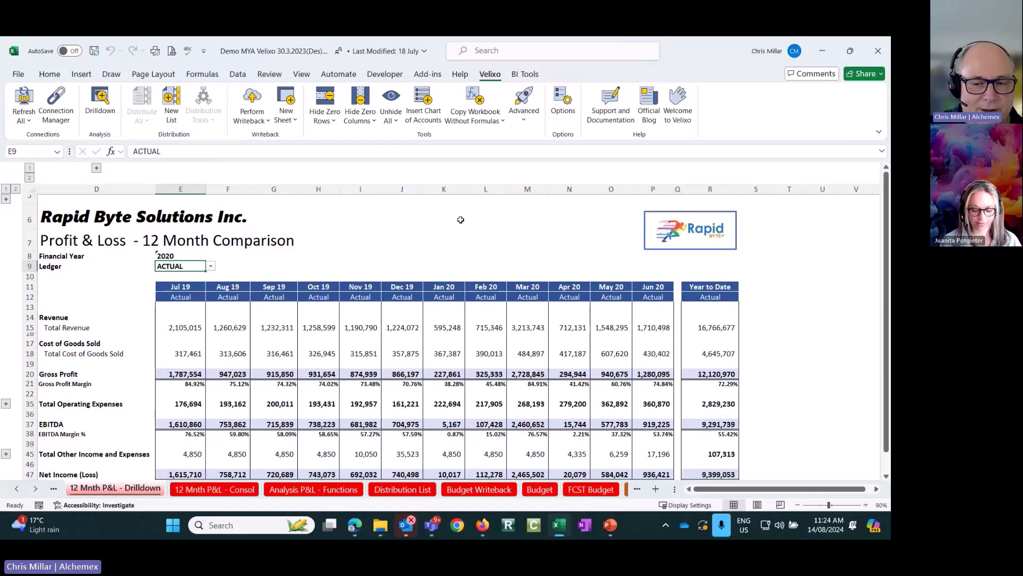
{"action": "left_click", "coordinate": [23, 120]}
{"action": "left_click", "coordinate": [33, 155]}
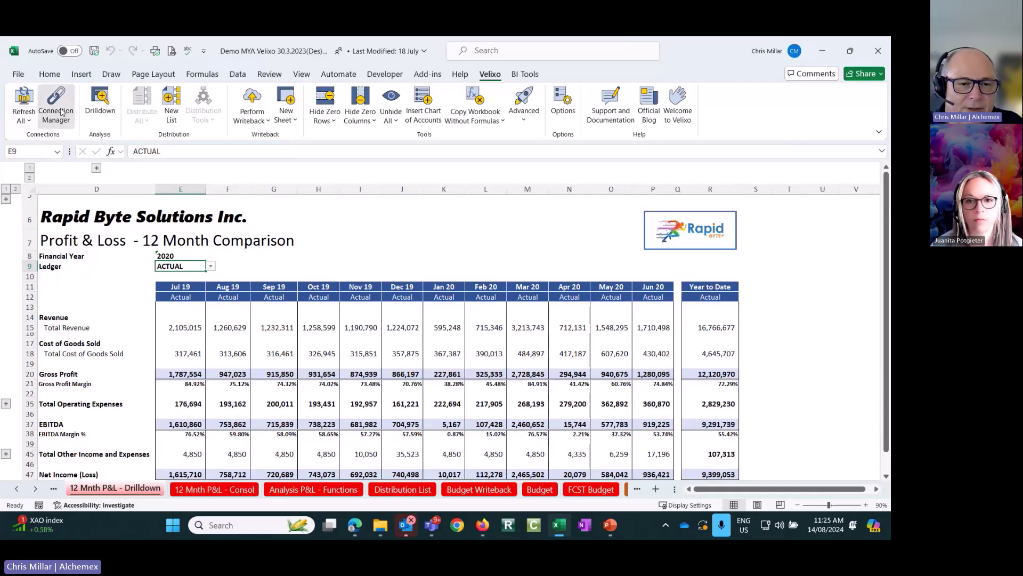
{"action": "left_click", "coordinate": [494, 213]}
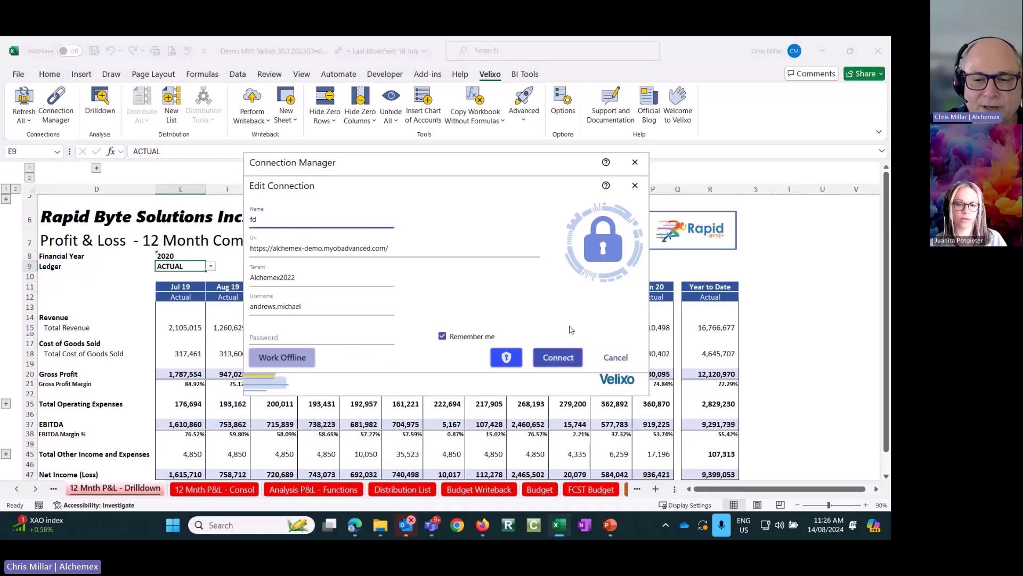
{"action": "left_click", "coordinate": [617, 358]}
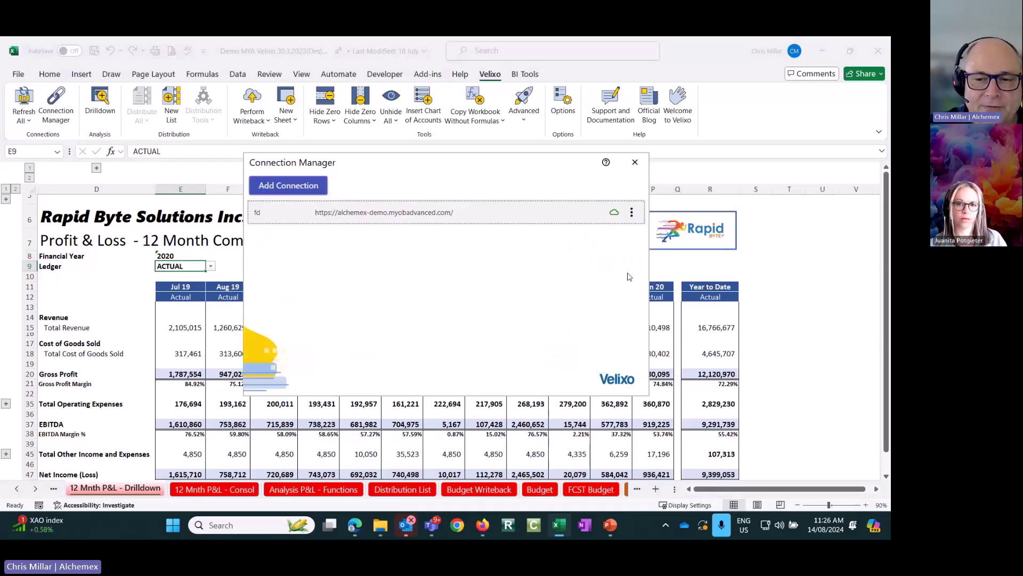
{"action": "left_click", "coordinate": [634, 162]}
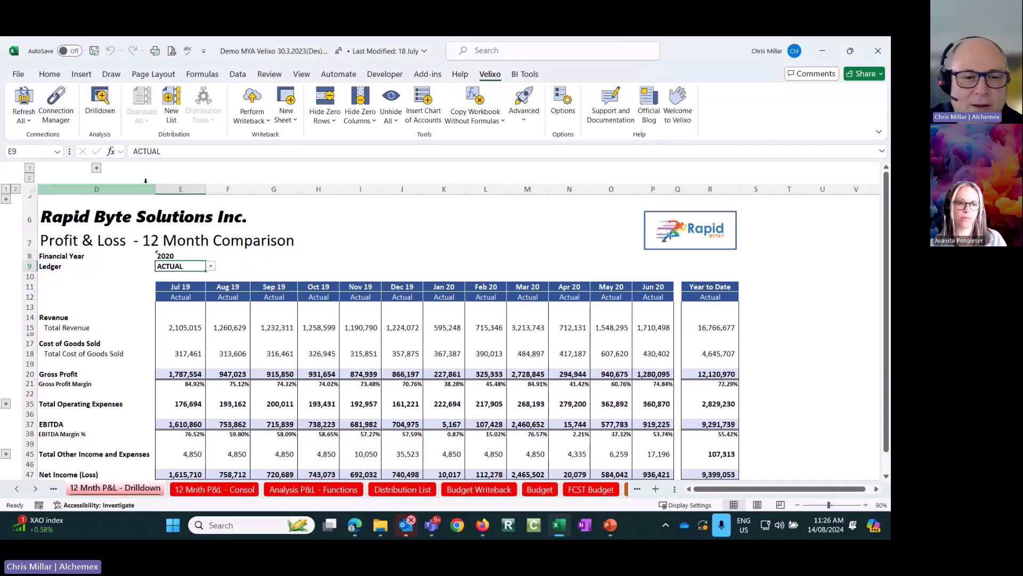
Step: Expand the grouped columns A to C and all grouped rows, and view the period formula in E1
{"action": "left_click", "coordinate": [96, 168]}
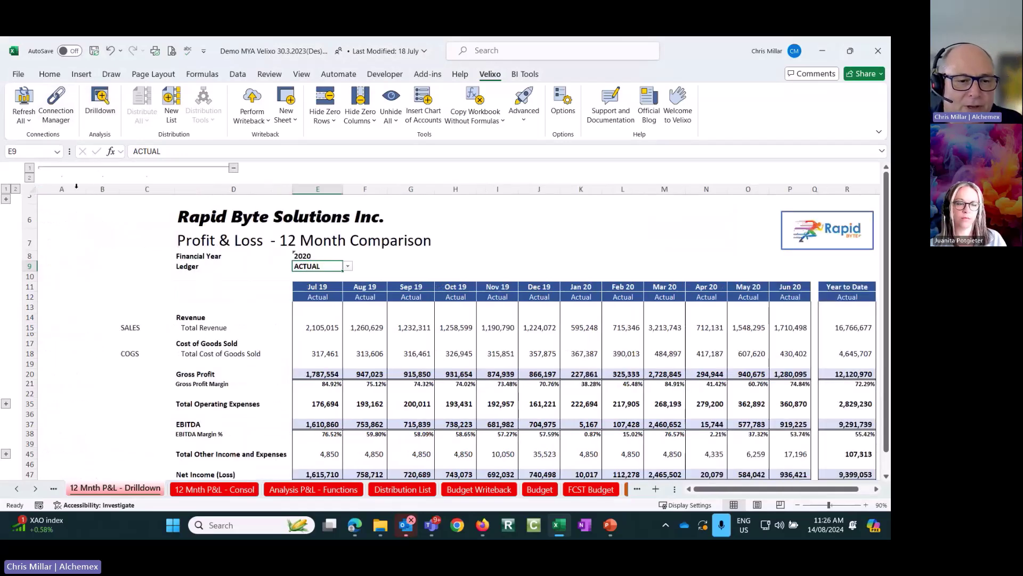
{"action": "left_click", "coordinate": [16, 189]}
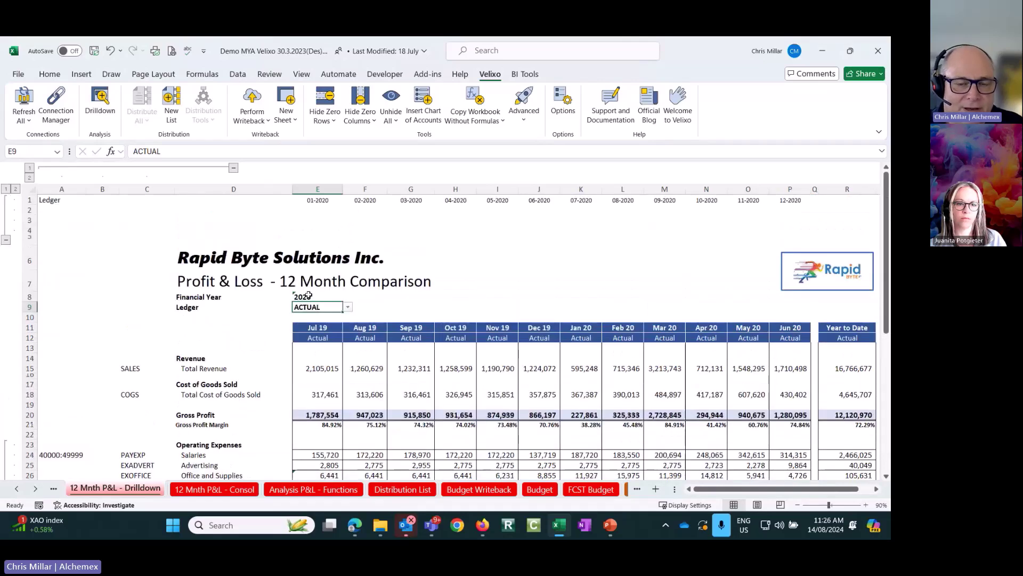
{"action": "left_click", "coordinate": [316, 200]}
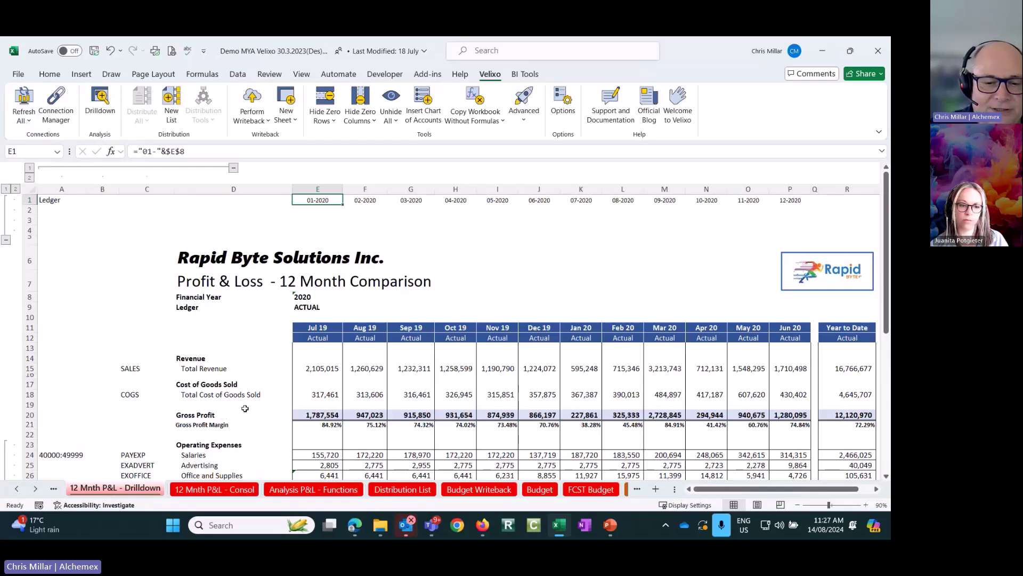
Step: Examine the arguments and referenced cells of the ACCOUNTTURNOVER formula for July 2019 Salaries in E24
{"action": "scroll", "coordinate": [243, 429], "scroll_direction": "down", "scroll_amount": 1}
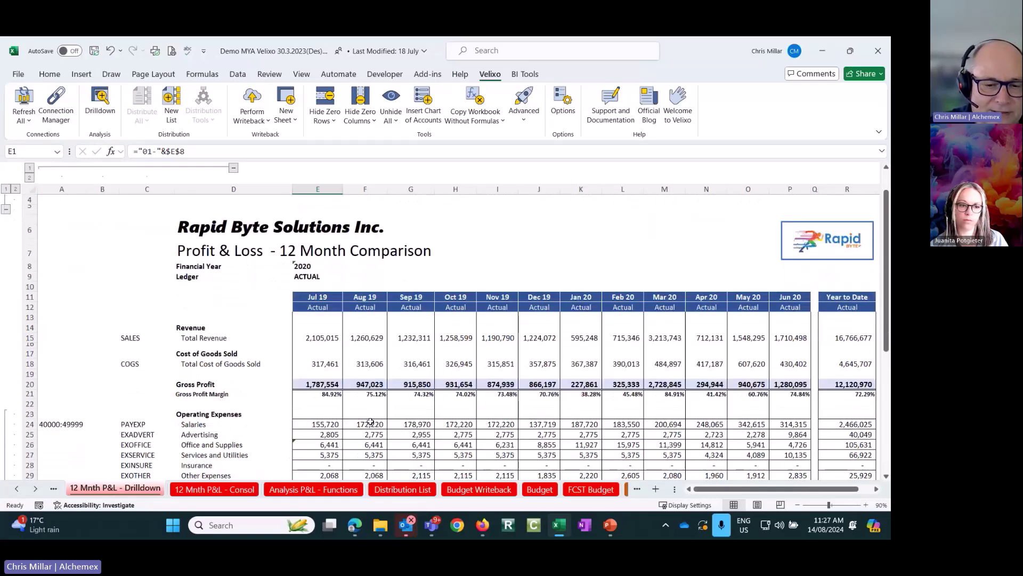
{"action": "left_click", "coordinate": [321, 427]}
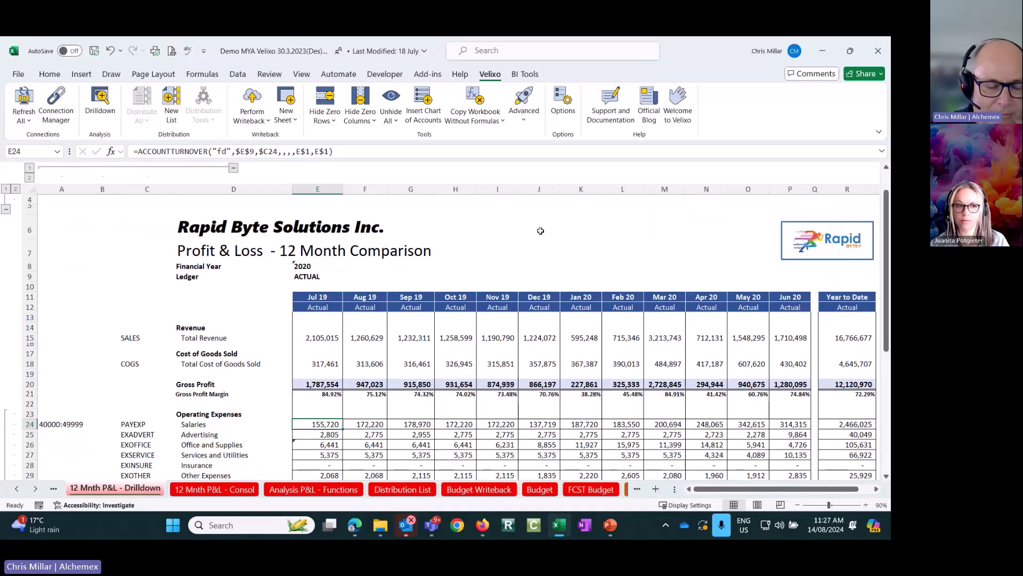
{"action": "double_click", "coordinate": [318, 424]}
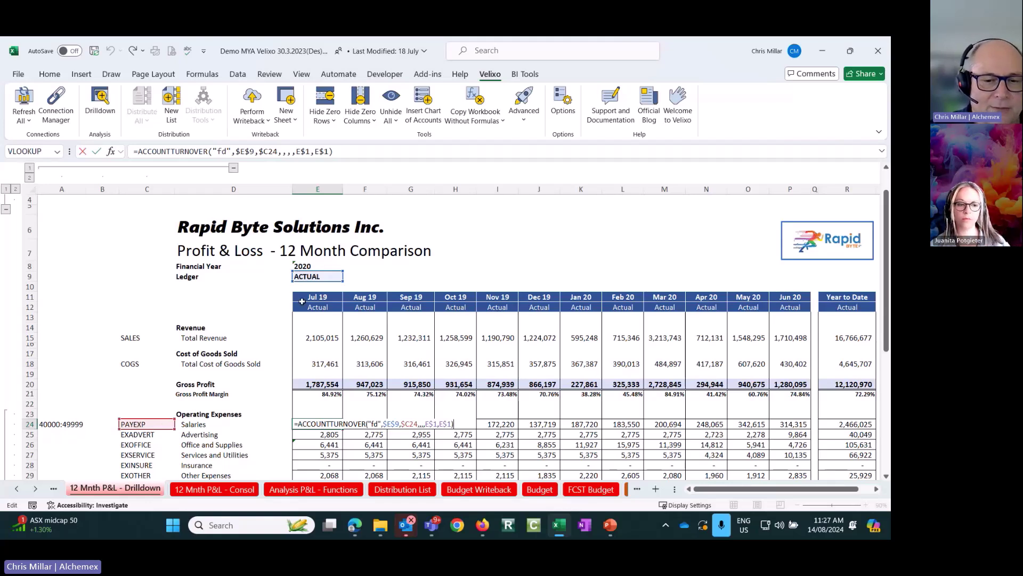
{"action": "scroll", "coordinate": [458, 283], "scroll_direction": "up", "scroll_amount": 1}
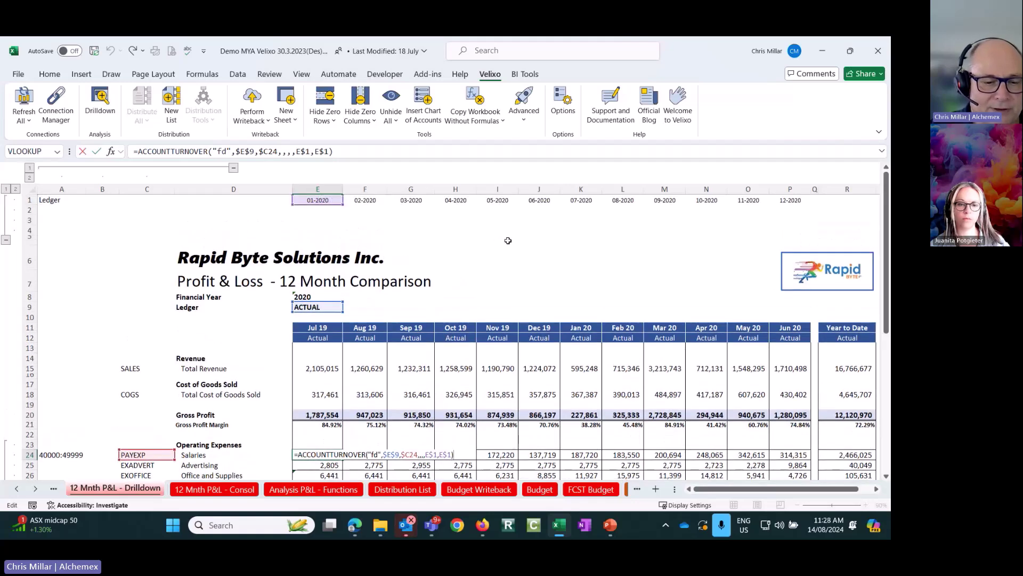
{"action": "key", "text": "ctrl+Return"}
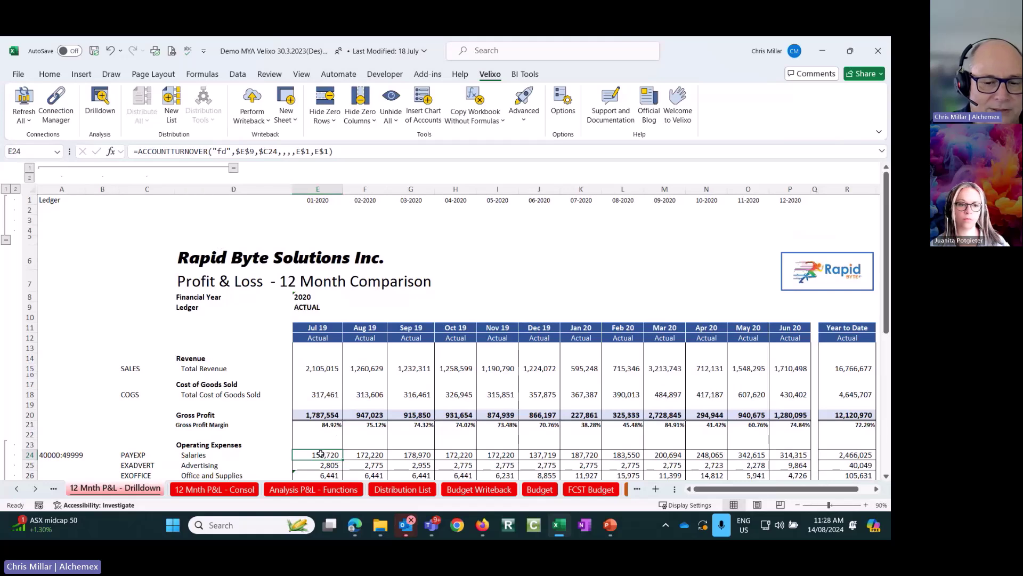
Step: Drill down with Velixo on the July 2019 Salaries amount in E24 and view the Ending Balance total in Q12
{"action": "right_click", "coordinate": [320, 453]}
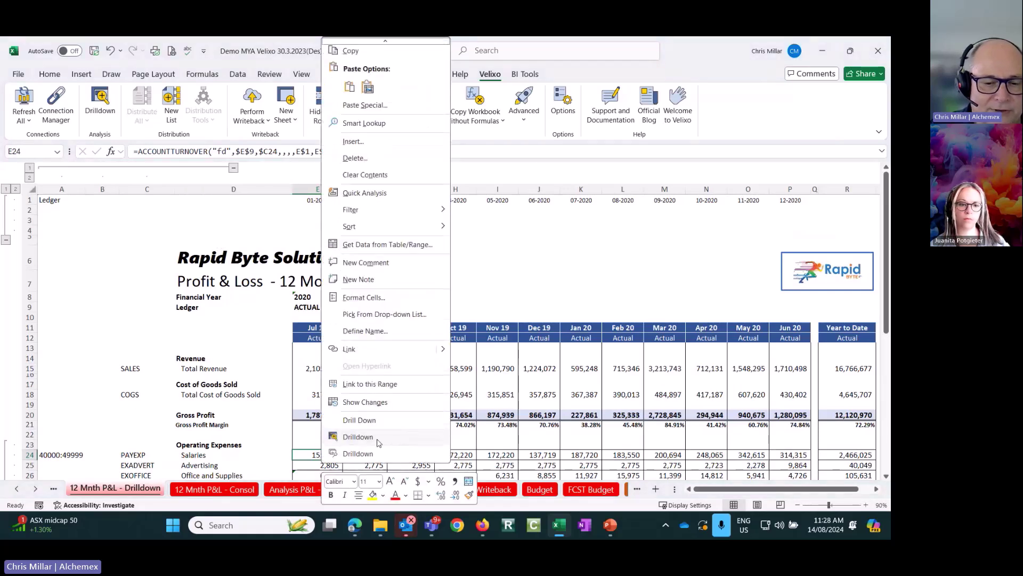
{"action": "left_click", "coordinate": [379, 441]}
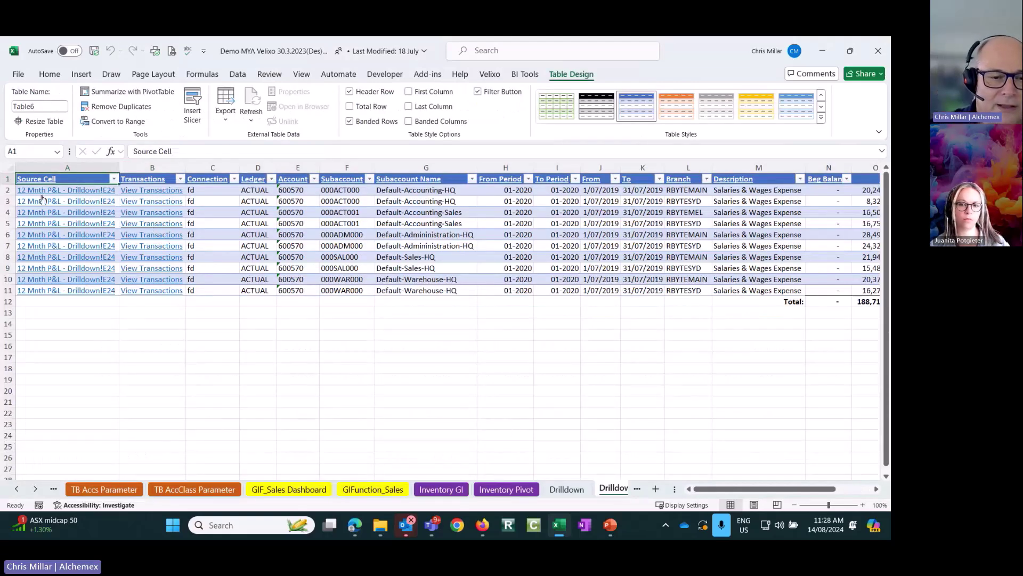
{"action": "left_click", "coordinate": [875, 490]}
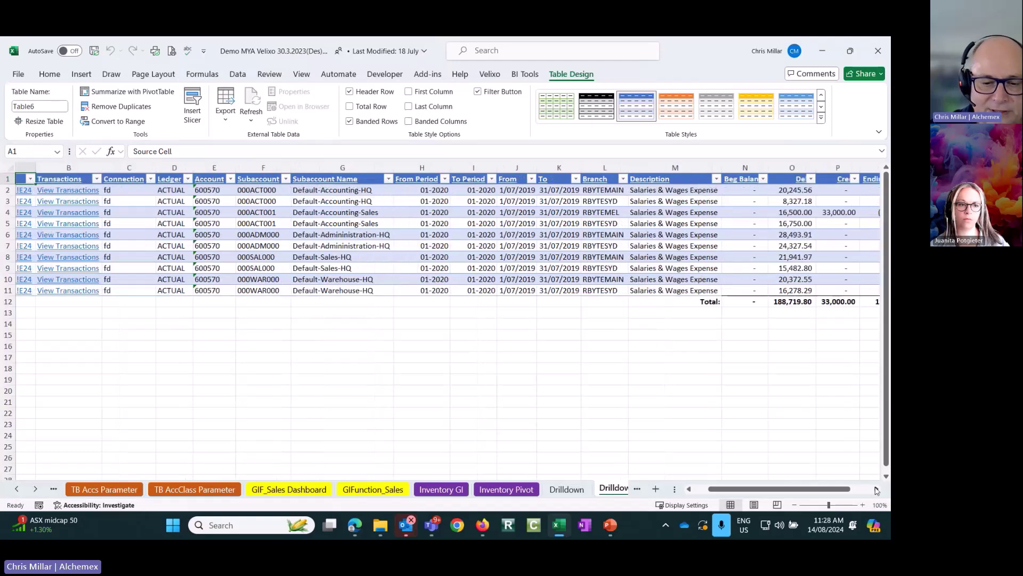
{"action": "left_click", "coordinate": [875, 489]}
{"action": "left_click", "coordinate": [355, 525]}
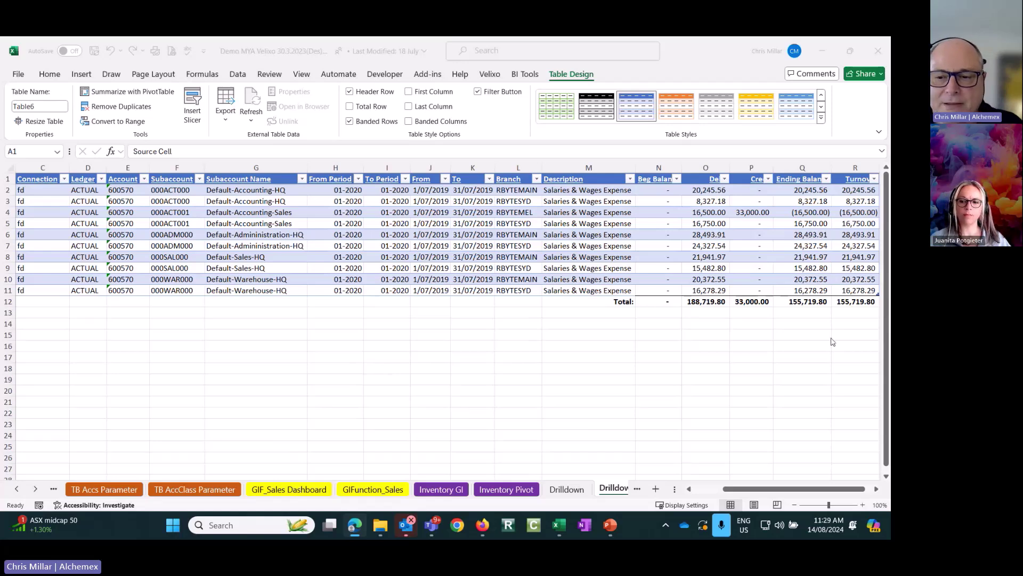
{"action": "left_click", "coordinate": [806, 299]}
{"action": "left_click", "coordinate": [807, 300]}
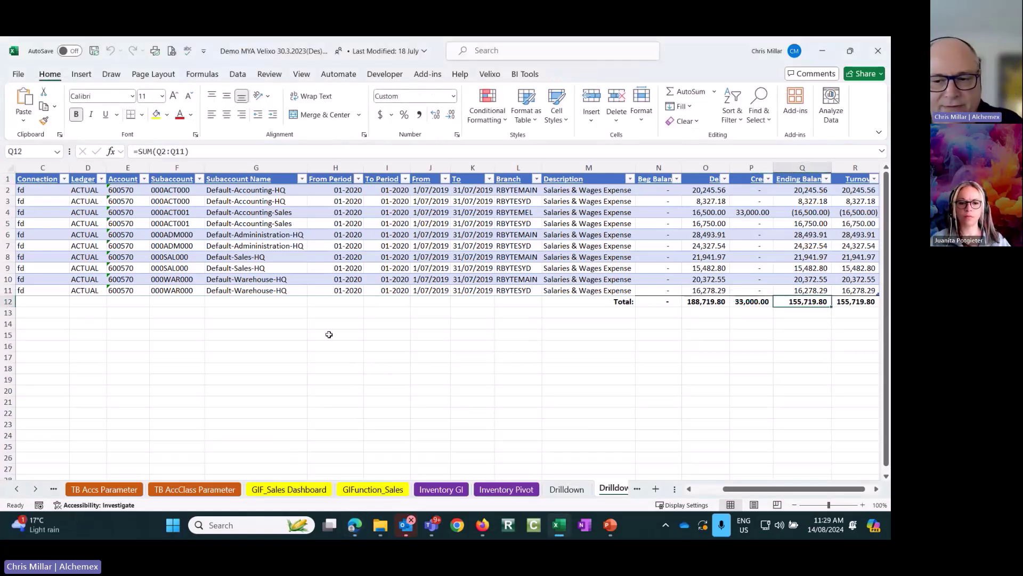
Step: View the MYOB Advanced transactions behind the RBYTESYD Default-Accounting-Sales row, and return to the workbook
{"action": "double_click", "coordinate": [690, 489]}
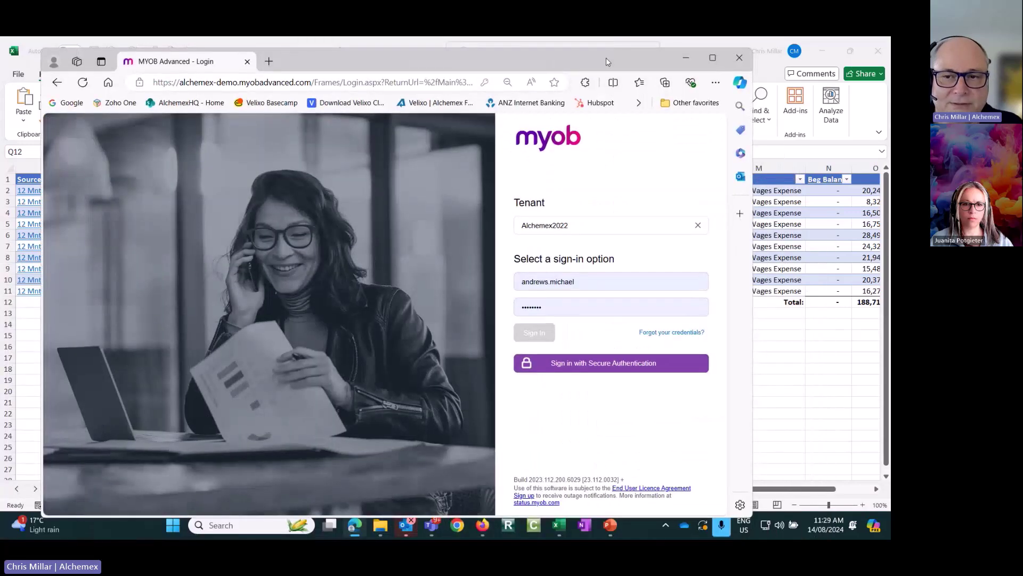
{"action": "left_click", "coordinate": [712, 57]}
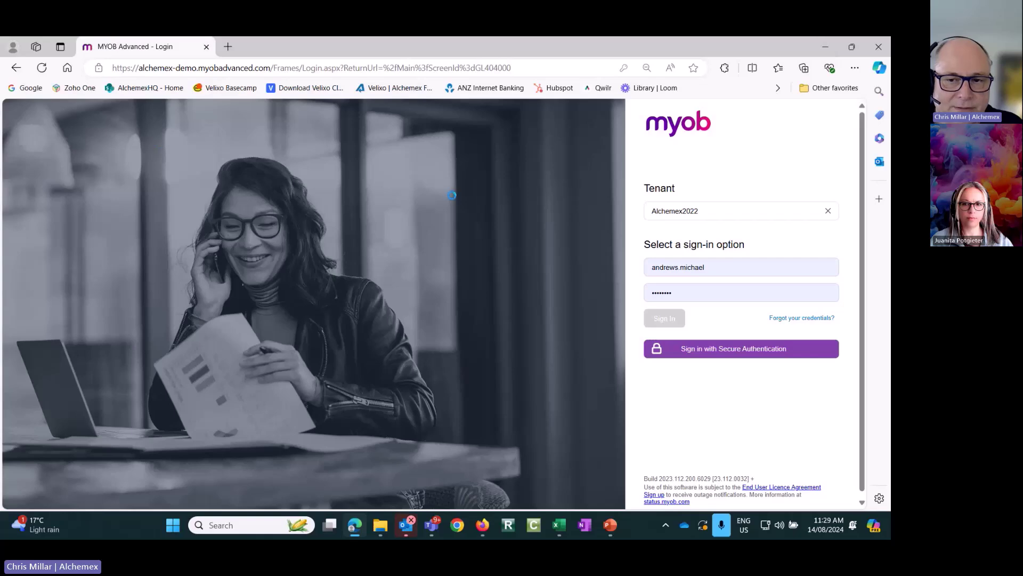
{"action": "left_click", "coordinate": [825, 47]}
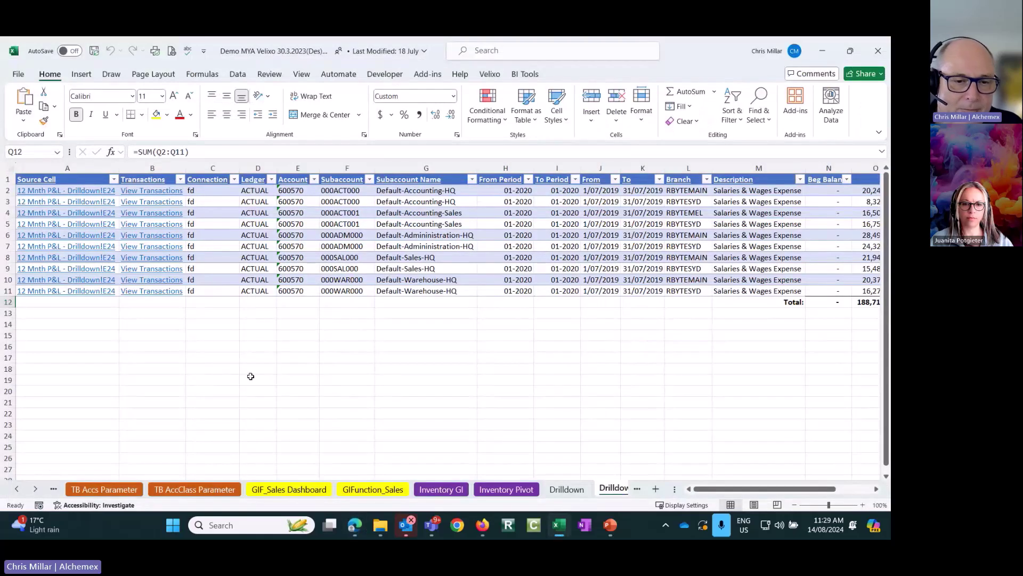
{"action": "left_click", "coordinate": [152, 227]}
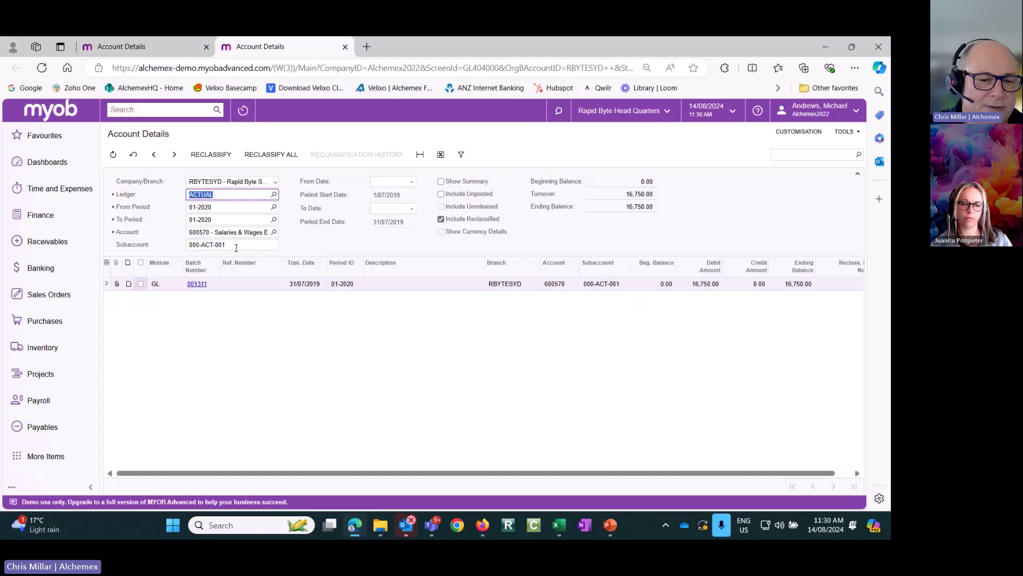
{"action": "left_click", "coordinate": [826, 49]}
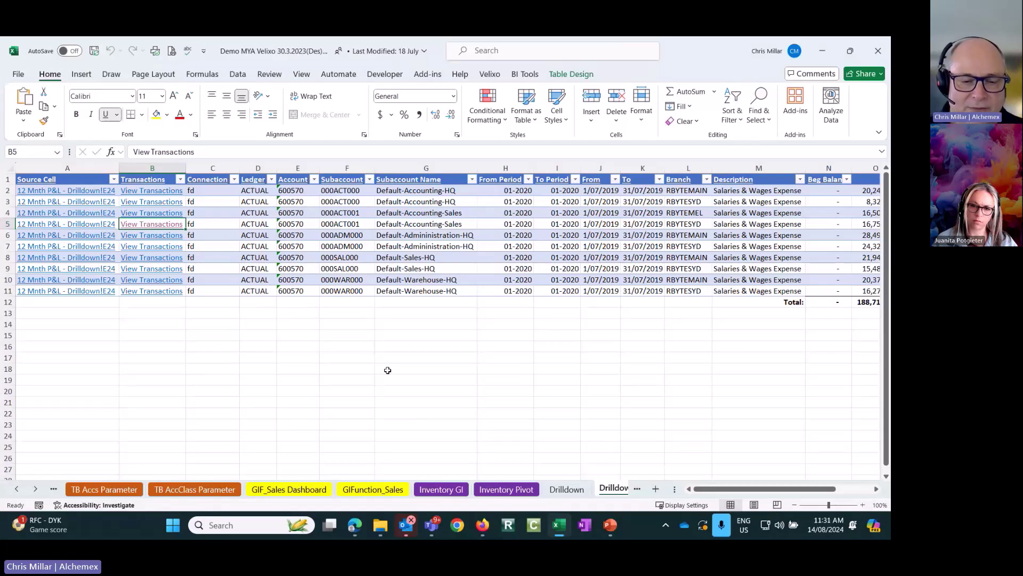
Step: Return to the 12 Mnth P&L - Drilldown sheet and collapse its grouped columns and rows
{"action": "left_click", "coordinate": [17, 488]}
{"action": "left_click", "coordinate": [17, 489]}
{"action": "left_click", "coordinate": [17, 489]}
{"action": "left_click", "coordinate": [16, 488]}
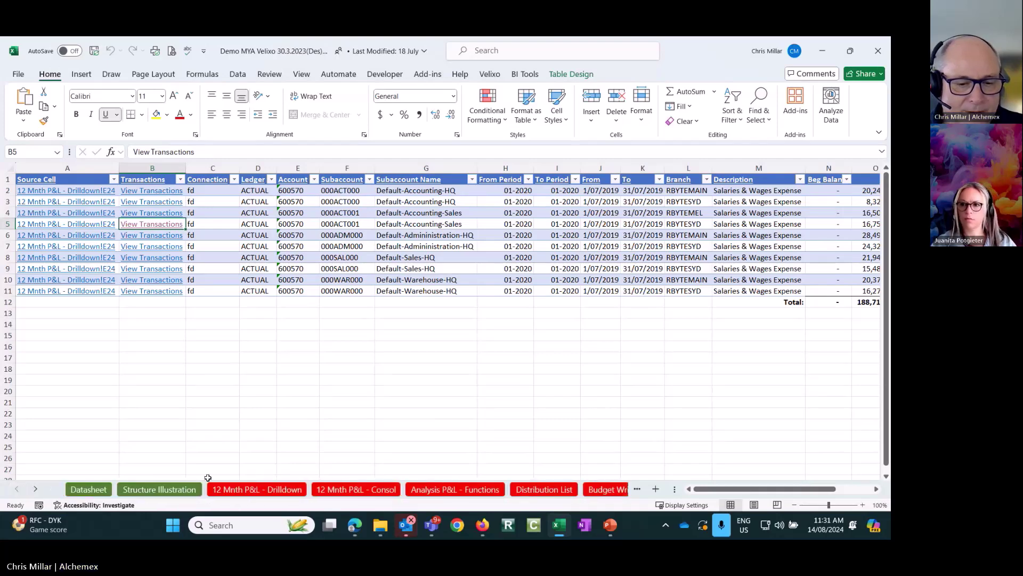
{"action": "left_click", "coordinate": [256, 489]}
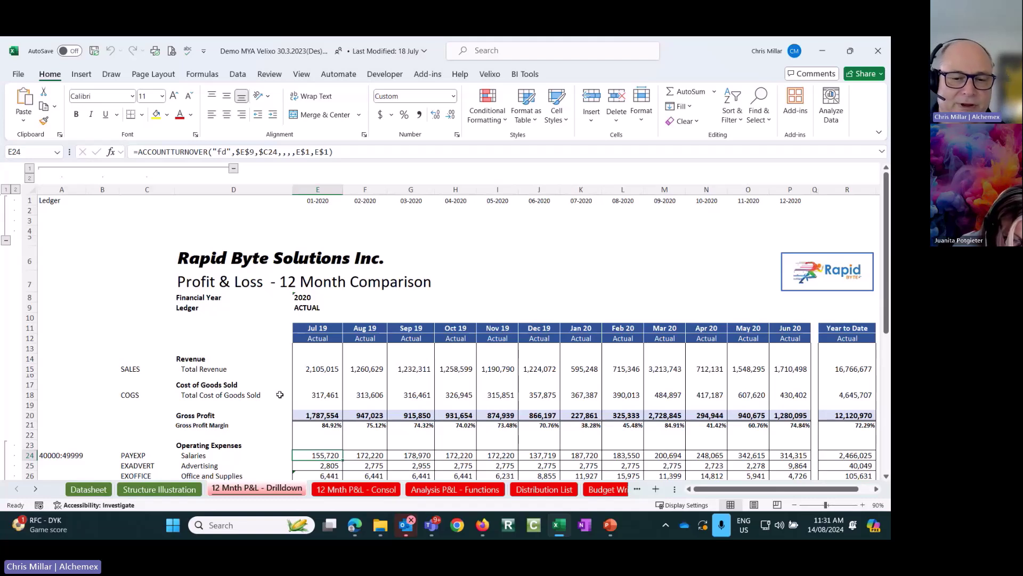
{"action": "left_click", "coordinate": [234, 168]}
{"action": "left_click", "coordinate": [6, 189]}
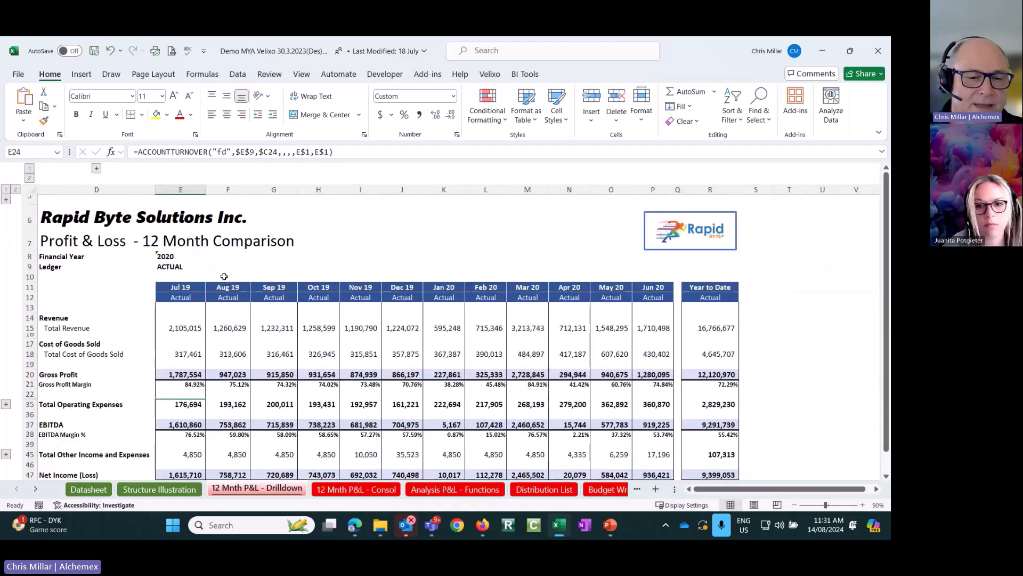
Step: Switch the report's Financial Year in E8 to 2021, and set it back to 2020
{"action": "left_click", "coordinate": [164, 256]}
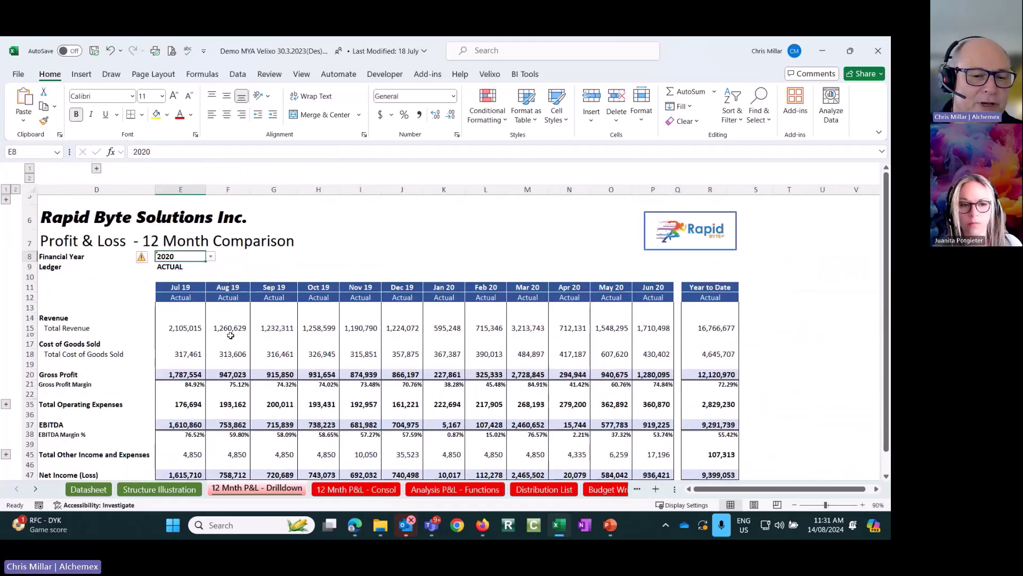
{"action": "left_click", "coordinate": [211, 256]}
{"action": "left_click", "coordinate": [176, 287]}
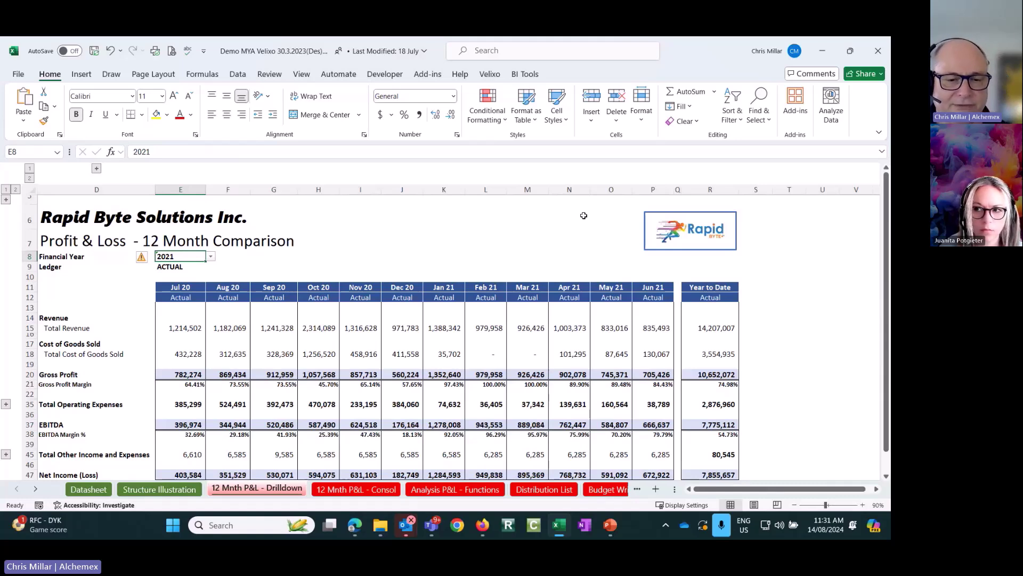
{"action": "left_click", "coordinate": [211, 256]}
{"action": "left_click", "coordinate": [176, 277]}
Step: Switch the report's Ledger in E9 to BUDGET, and set it back to ACTUAL
{"action": "left_click", "coordinate": [172, 268]}
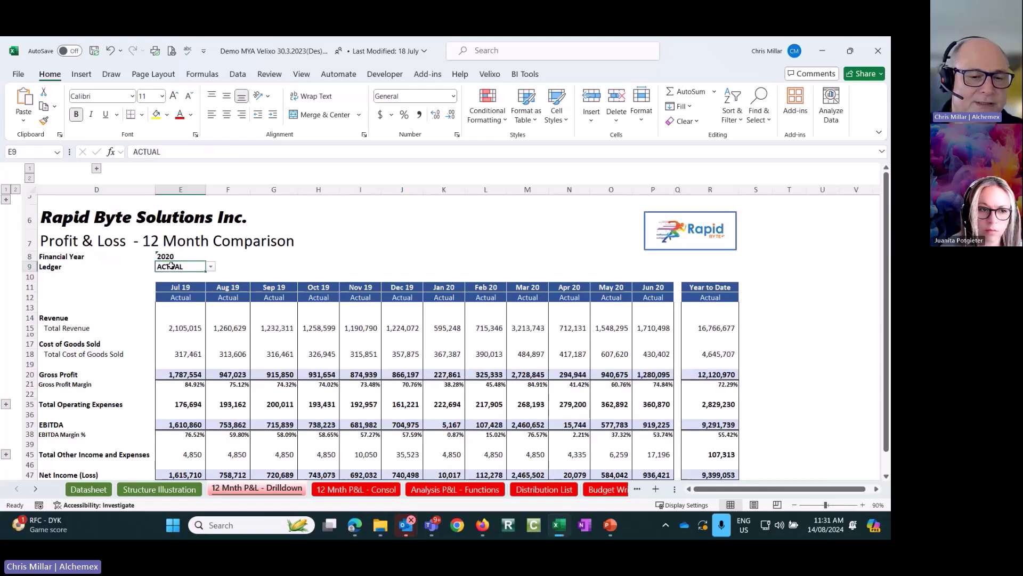
{"action": "left_click", "coordinate": [211, 267]}
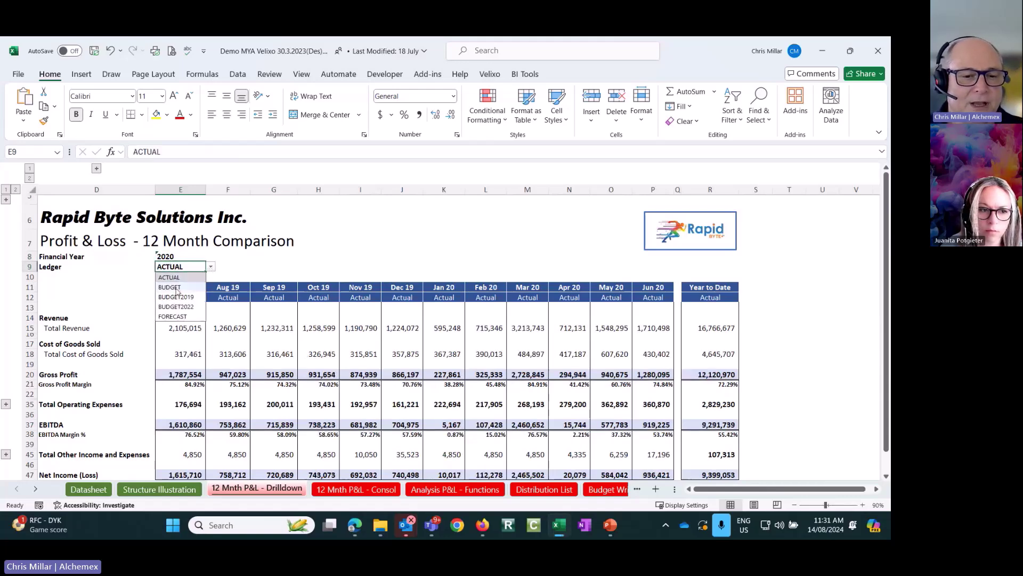
{"action": "left_click", "coordinate": [169, 287]}
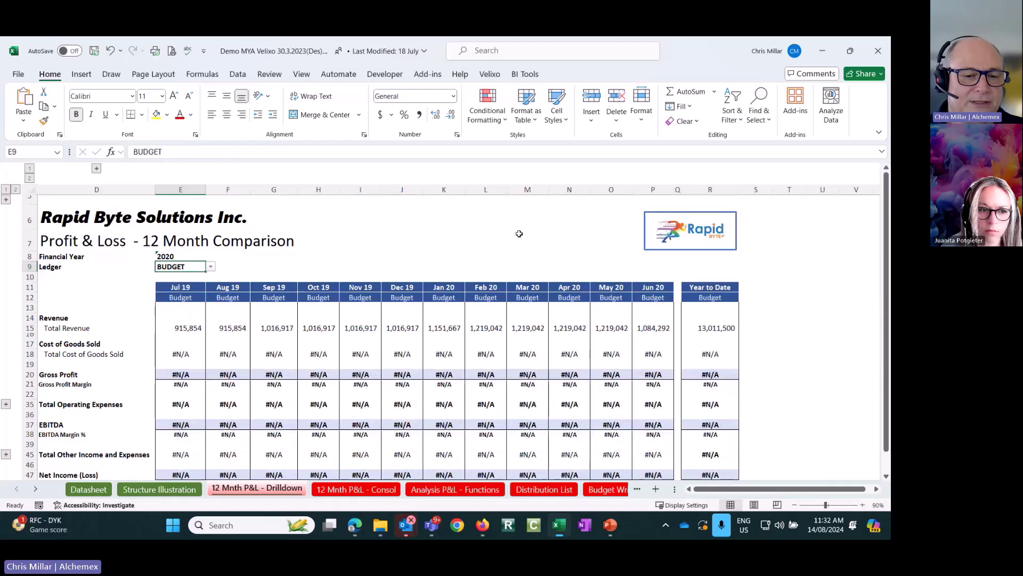
{"action": "left_click", "coordinate": [211, 267]}
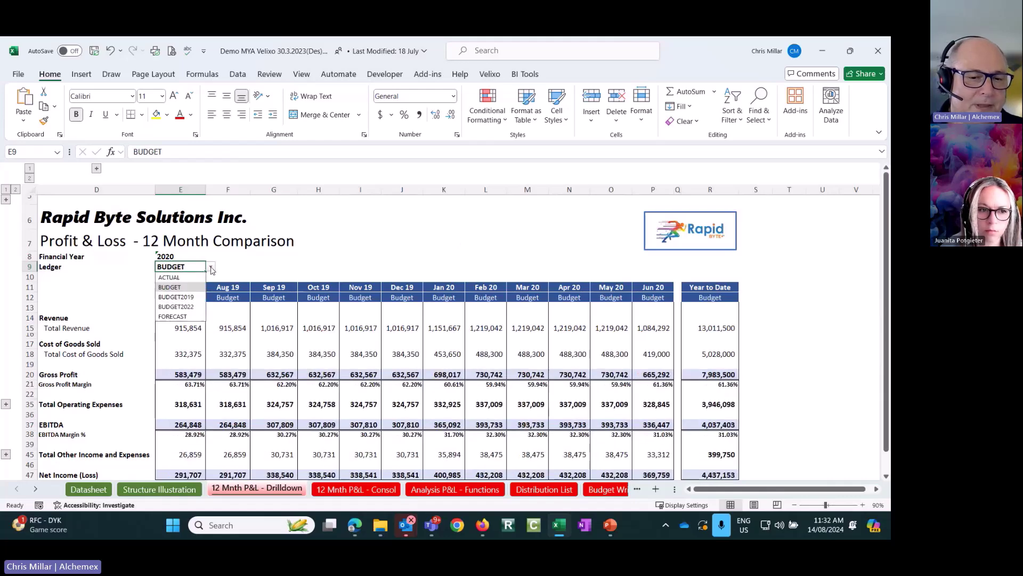
{"action": "left_click", "coordinate": [169, 277]}
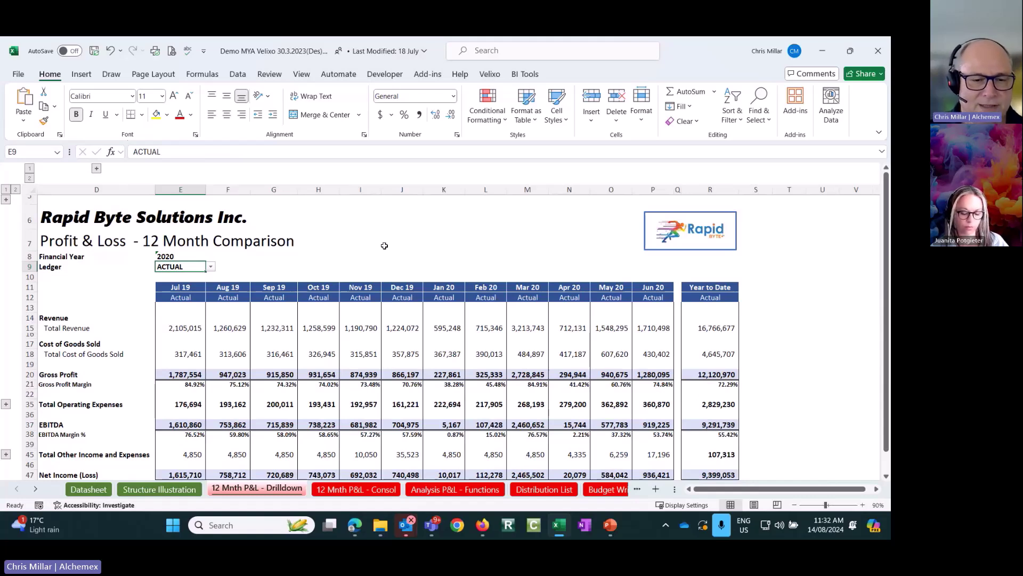
Step: Set the profit and loss report's Ledger in E9 to BUDGET
{"action": "left_click", "coordinate": [211, 267]}
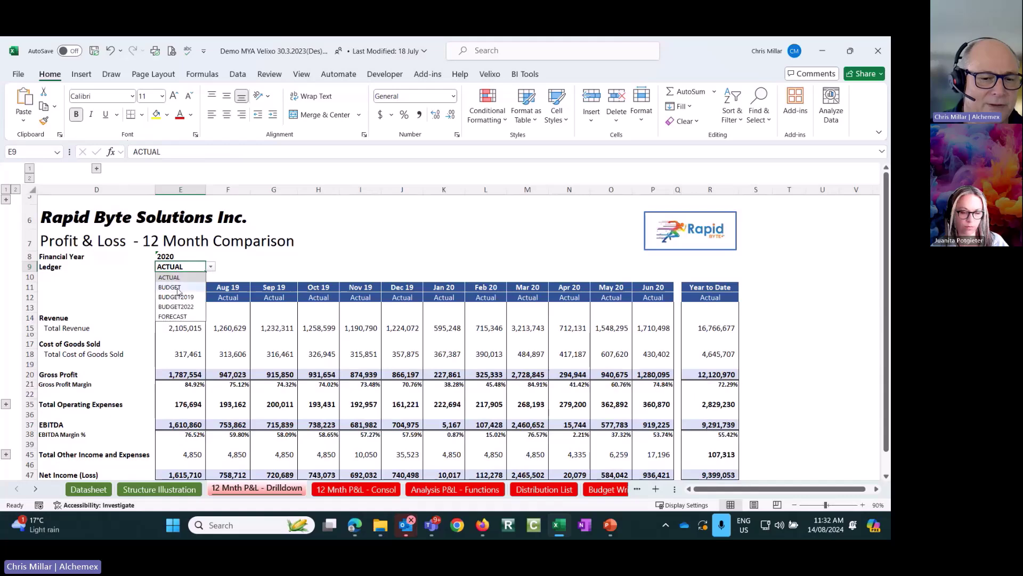
{"action": "left_click", "coordinate": [171, 287]}
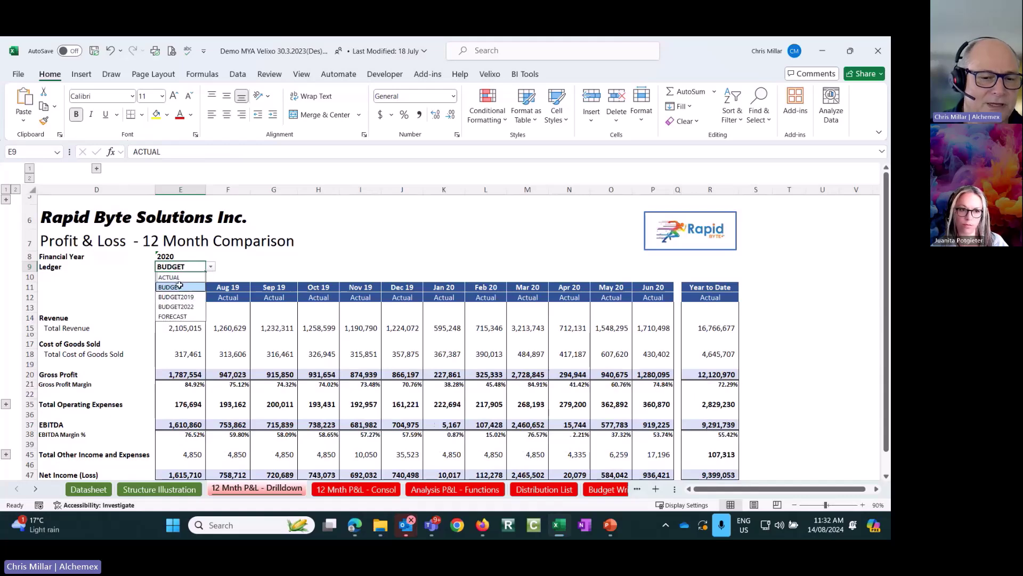
Step: Set the 12-month profit and loss report's Ledger in E9 back to ACTUAL
{"action": "left_click", "coordinate": [211, 266]}
{"action": "left_click", "coordinate": [171, 277]}
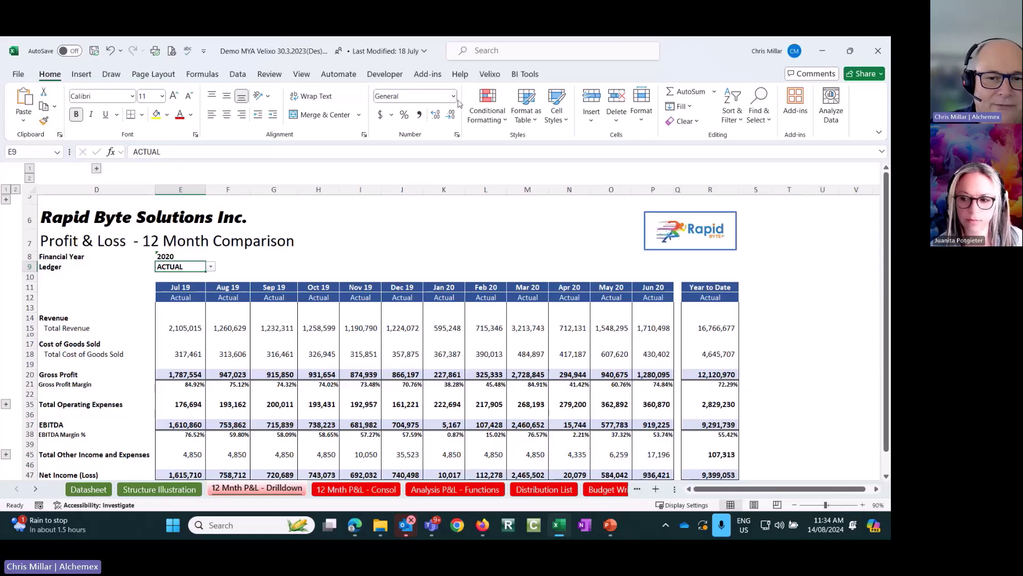
Step: On the Distribution List sheet, set the Format of the row 8 entry to Excel
{"action": "left_click", "coordinate": [489, 74]}
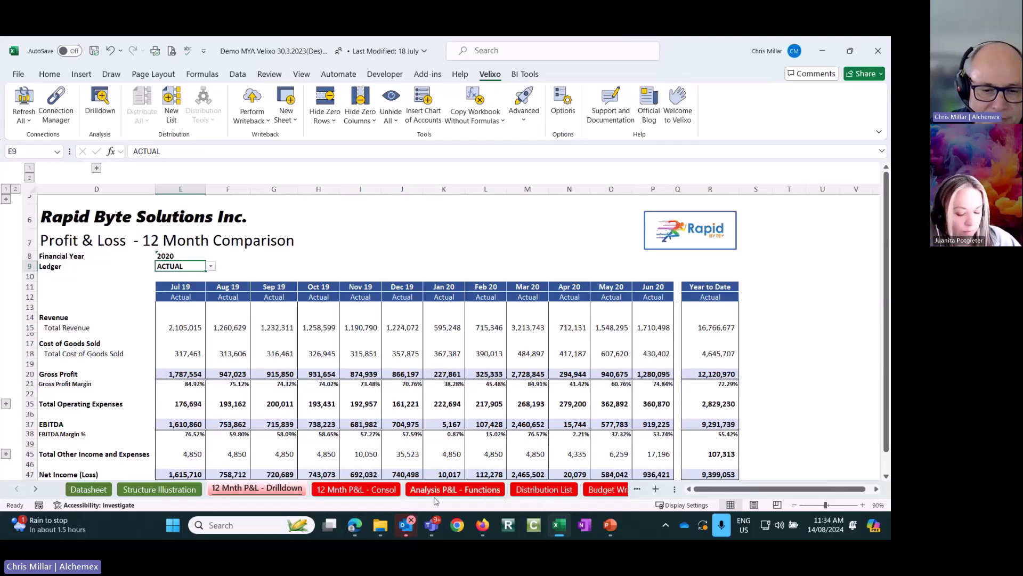
{"action": "left_click", "coordinate": [365, 491]}
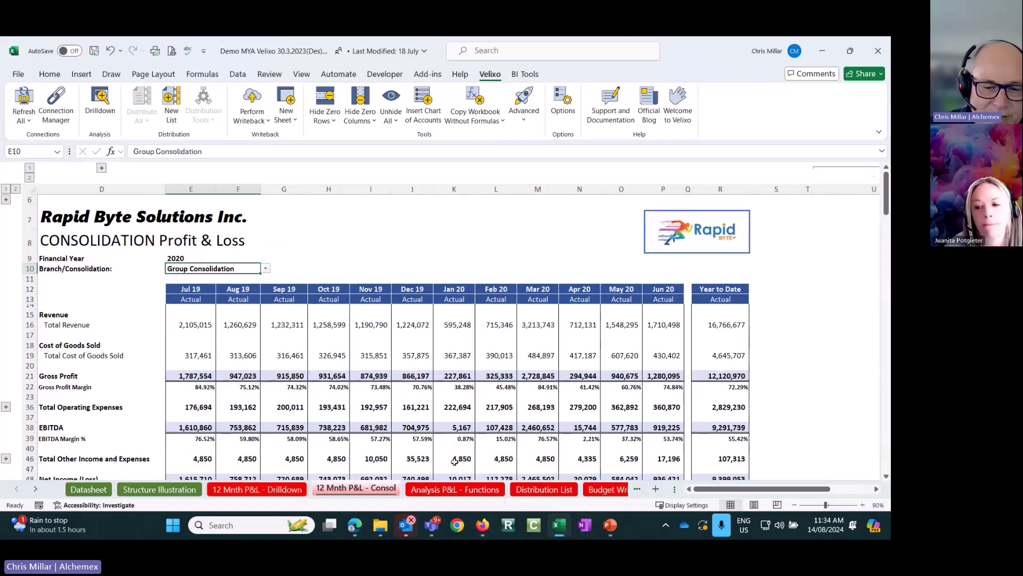
{"action": "left_click", "coordinate": [544, 490]}
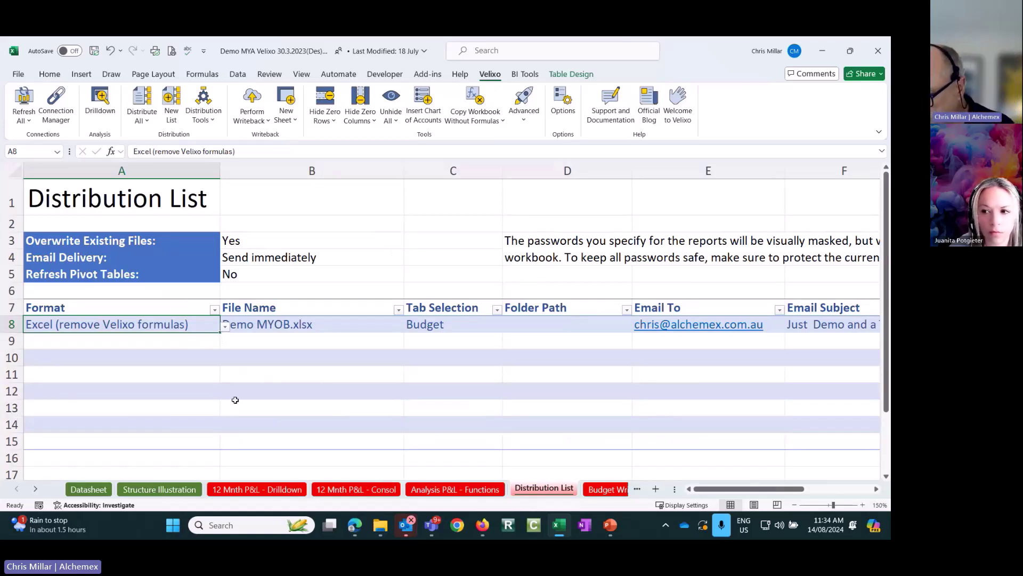
{"action": "left_click", "coordinate": [225, 329]}
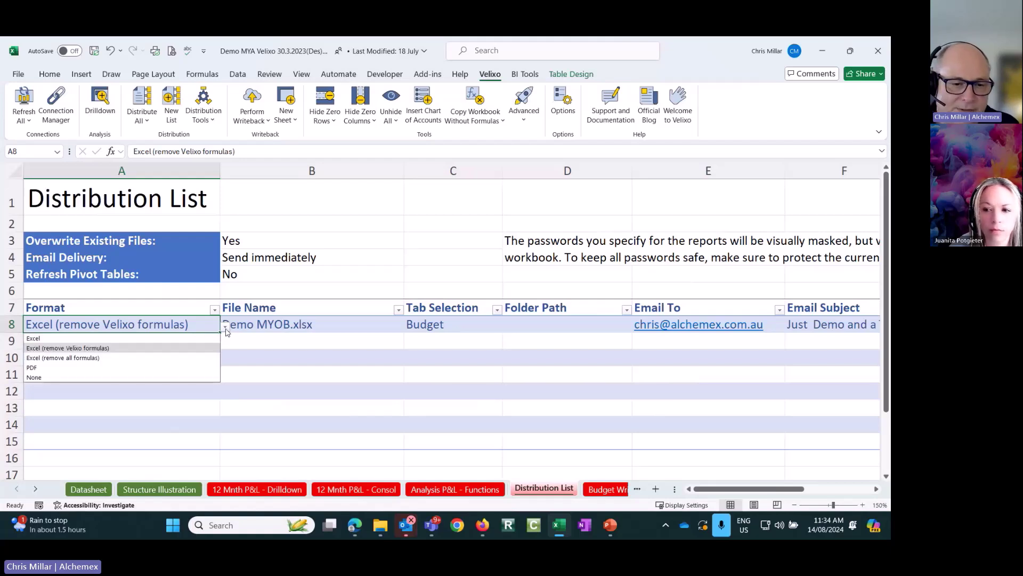
{"action": "left_click", "coordinate": [63, 338]}
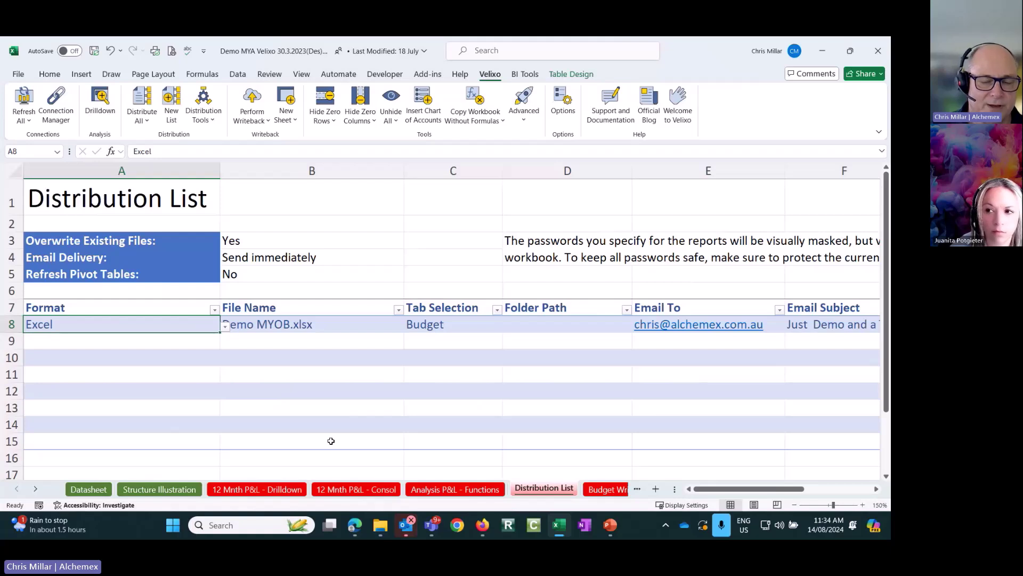
{"action": "left_click", "coordinate": [225, 327]}
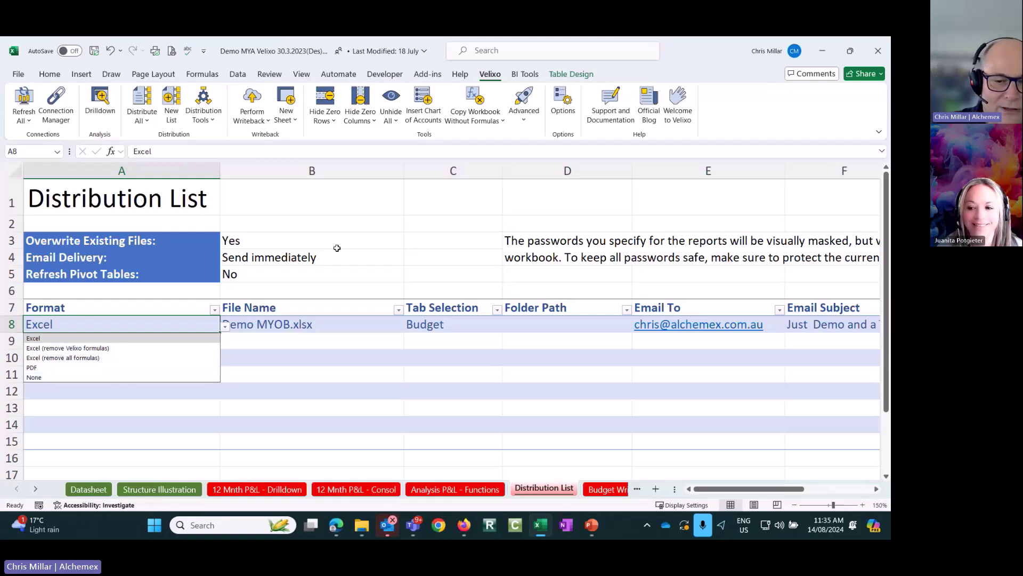
{"action": "left_click", "coordinate": [408, 229]}
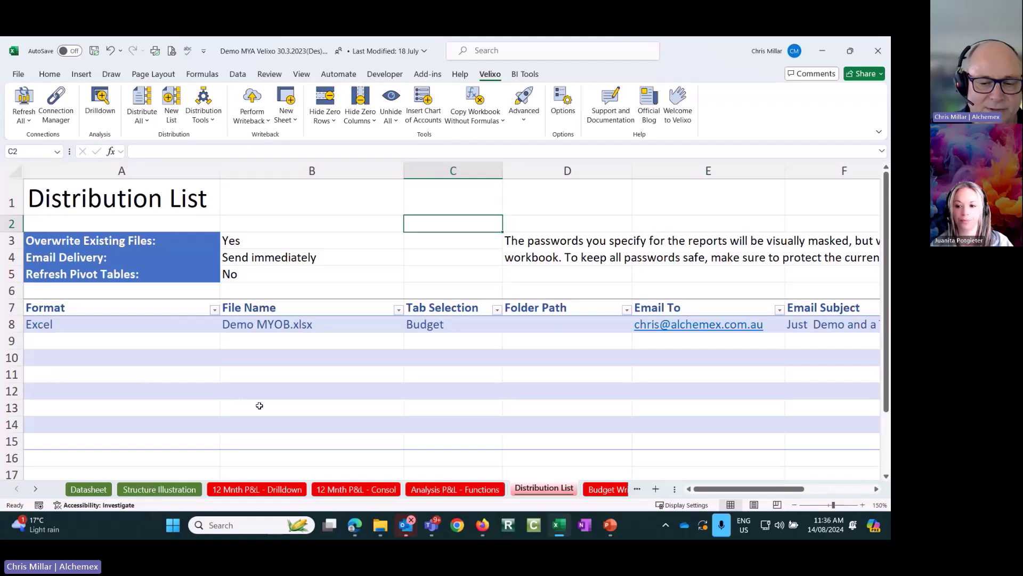
Step: Bring the budget sheets' tabs into view and look through the sheet types offered for writeback
{"action": "left_click", "coordinate": [35, 489]}
{"action": "left_click", "coordinate": [35, 489]}
{"action": "left_click", "coordinate": [35, 489]}
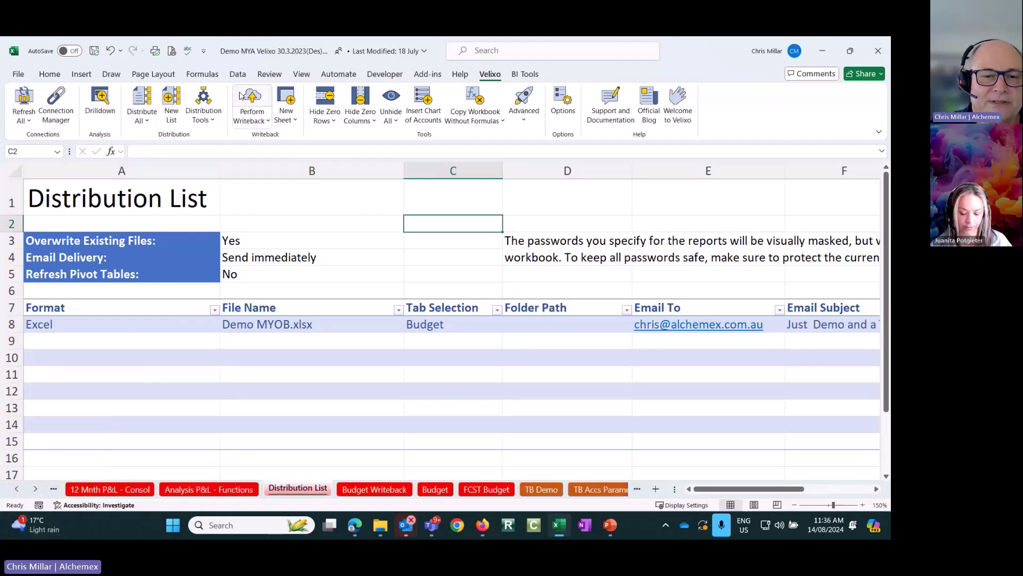
{"action": "left_click", "coordinate": [290, 121]}
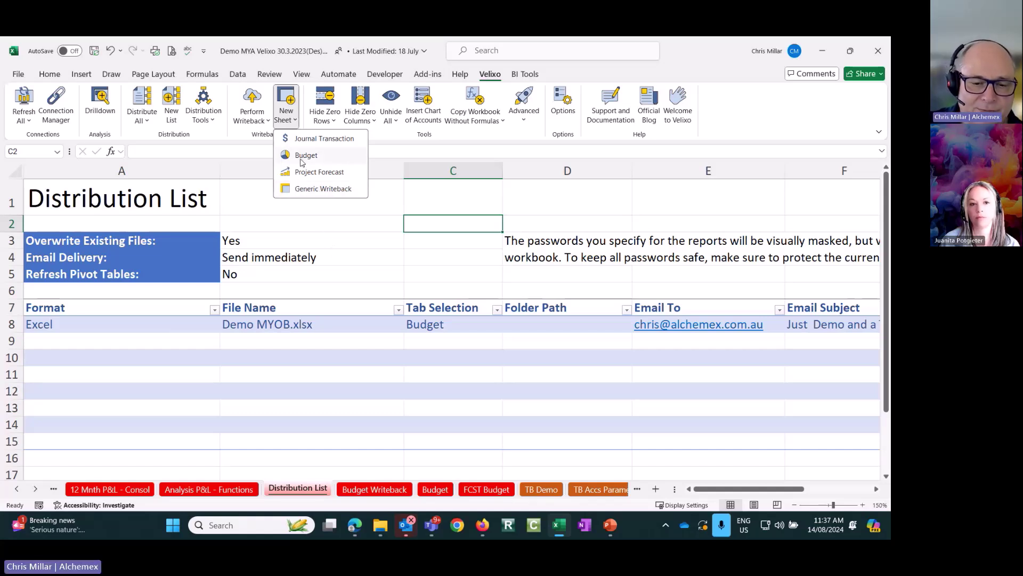
Step: Examine the Budget Writeback sheet's Connection, Branch, Ledger and Financial Year cells and its Account, Subaccount and Amount columns
{"action": "left_click", "coordinate": [380, 491]}
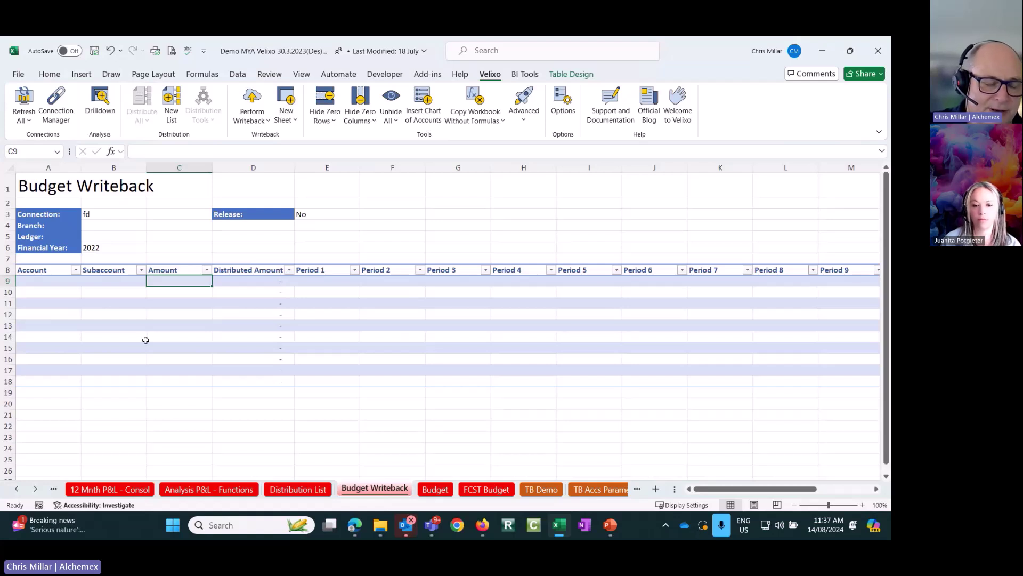
{"action": "left_click", "coordinate": [106, 214]}
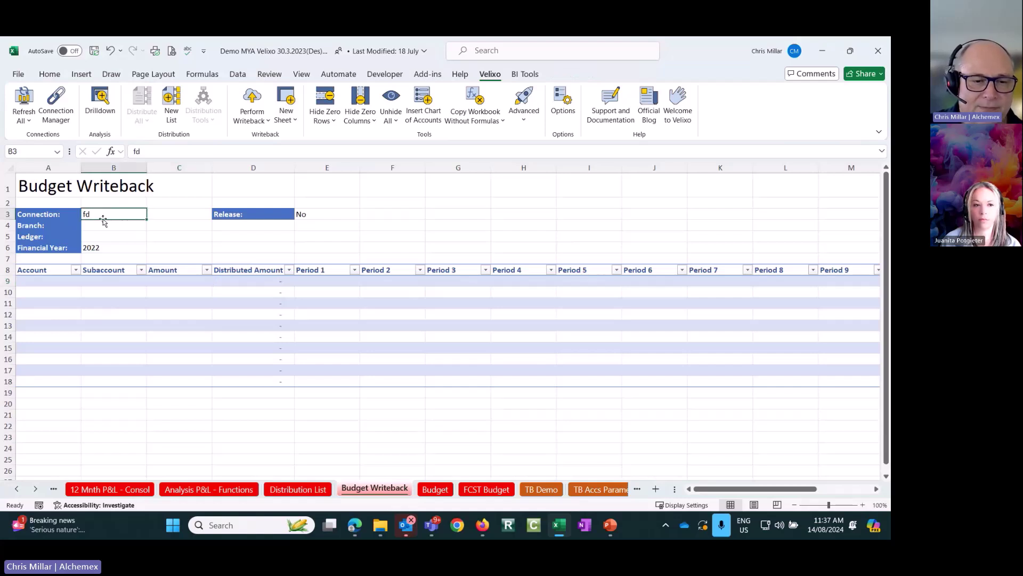
{"action": "left_click", "coordinate": [95, 225]}
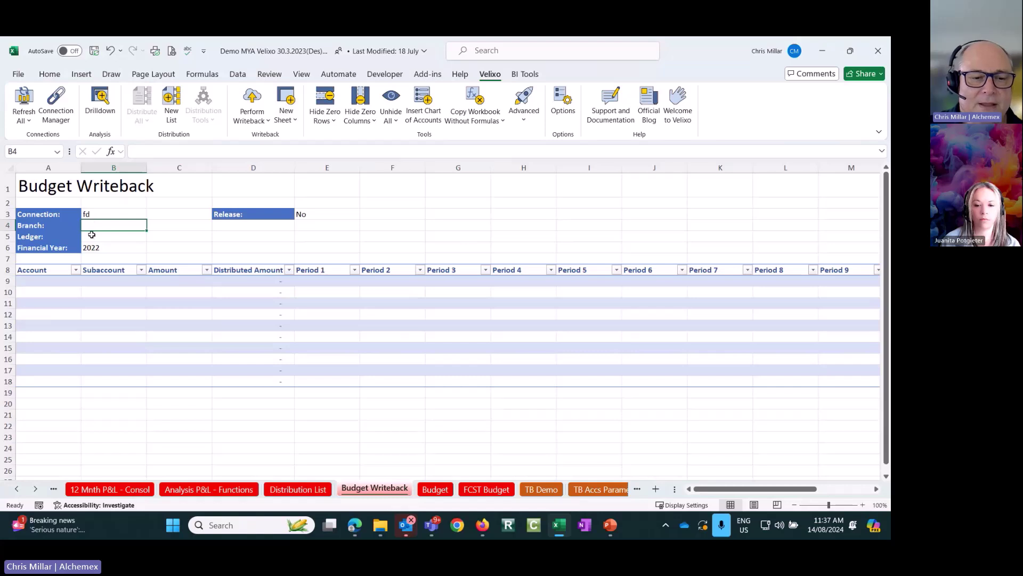
{"action": "left_click", "coordinate": [91, 235]}
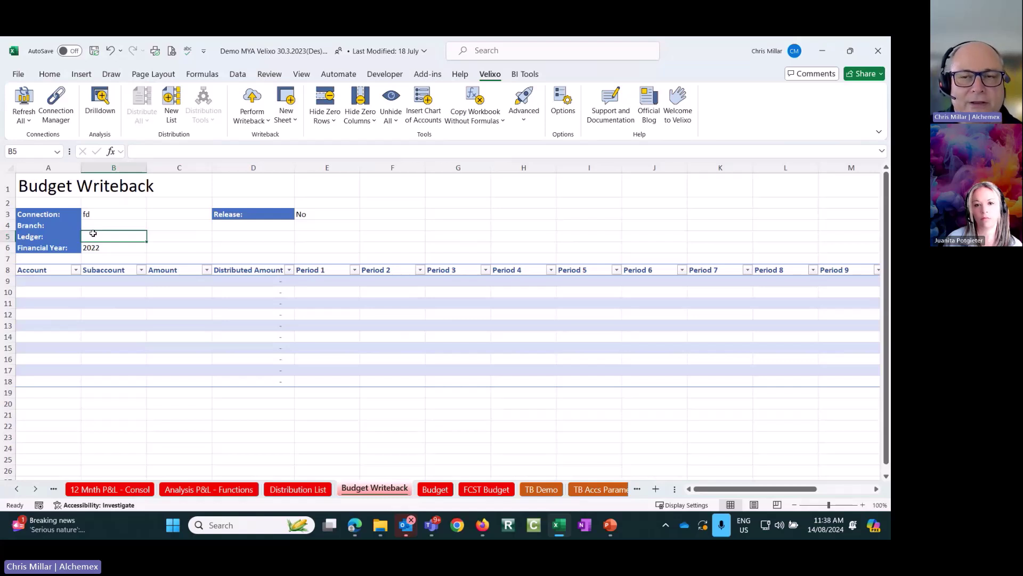
{"action": "left_click", "coordinate": [100, 246]}
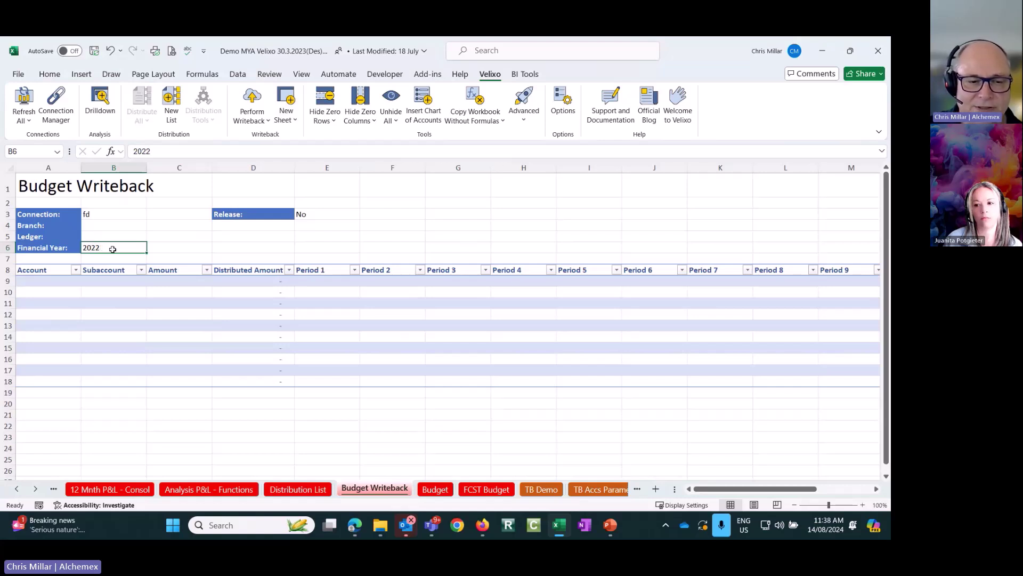
{"action": "left_click", "coordinate": [70, 282]}
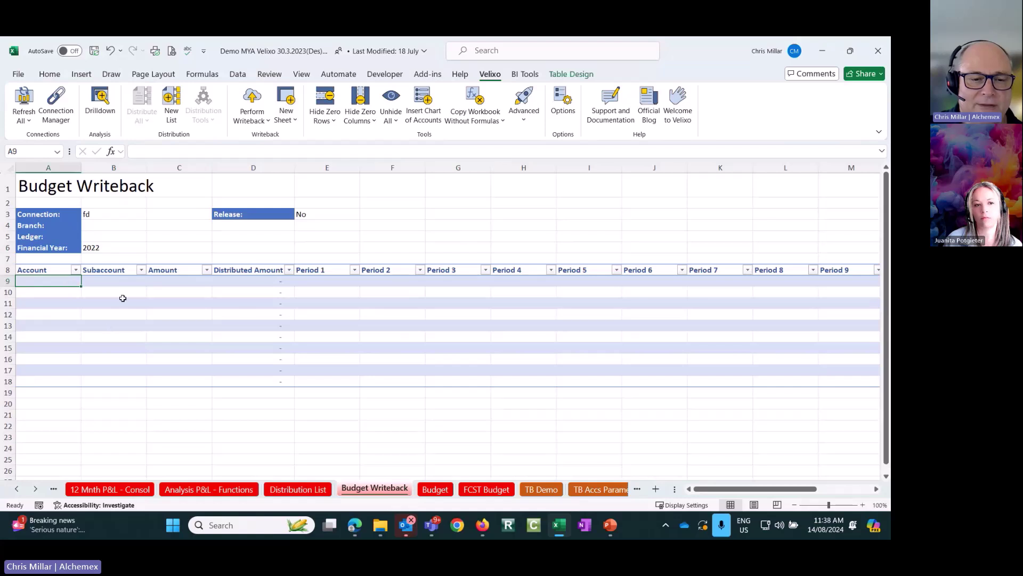
{"action": "left_click", "coordinate": [130, 279]}
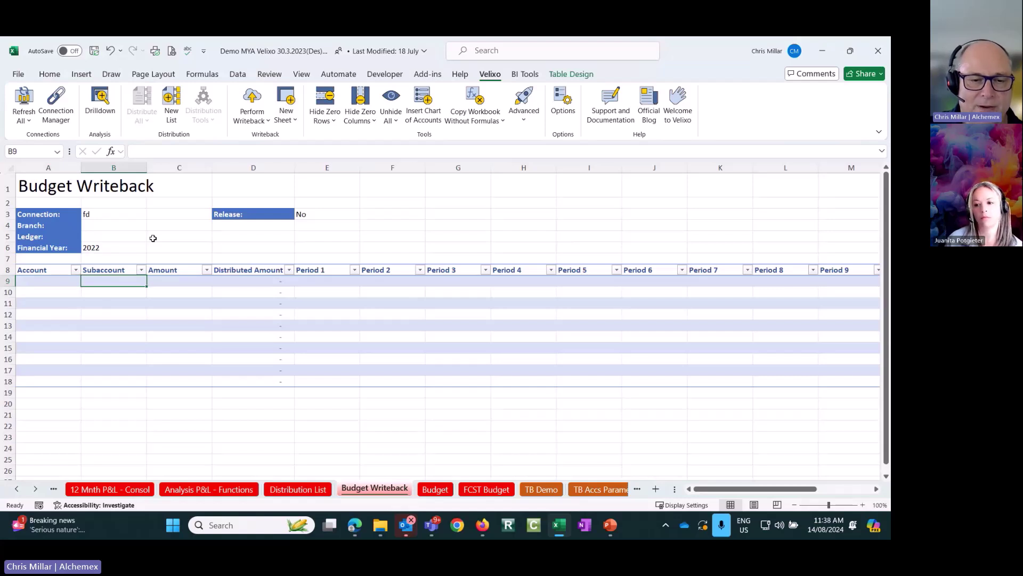
{"action": "left_click", "coordinate": [171, 278]}
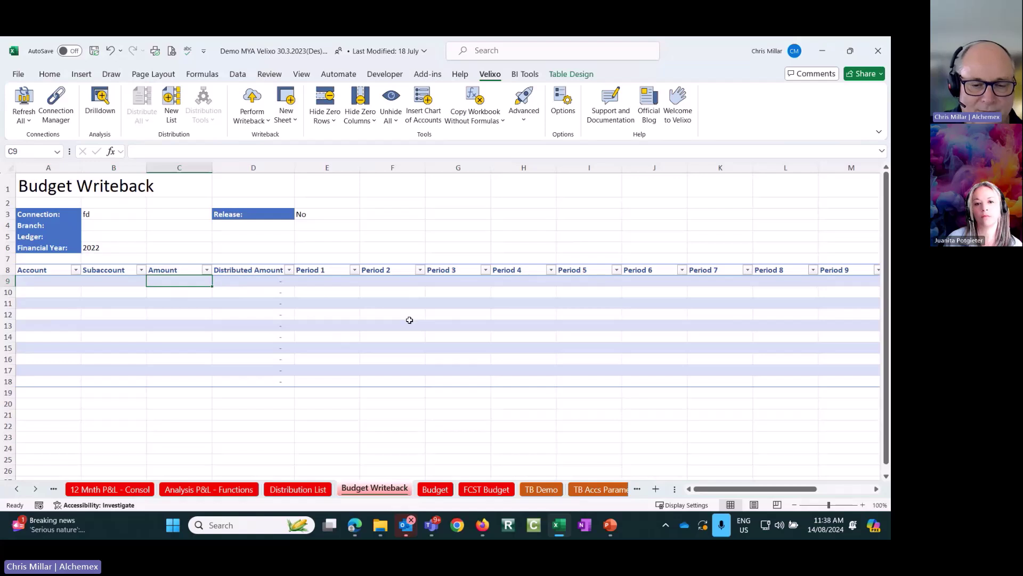
Step: On the Budget sheet, inspect the AccountName formula for Sales and the blank Column2 and Column1 cells beside it
{"action": "left_click", "coordinate": [435, 489]}
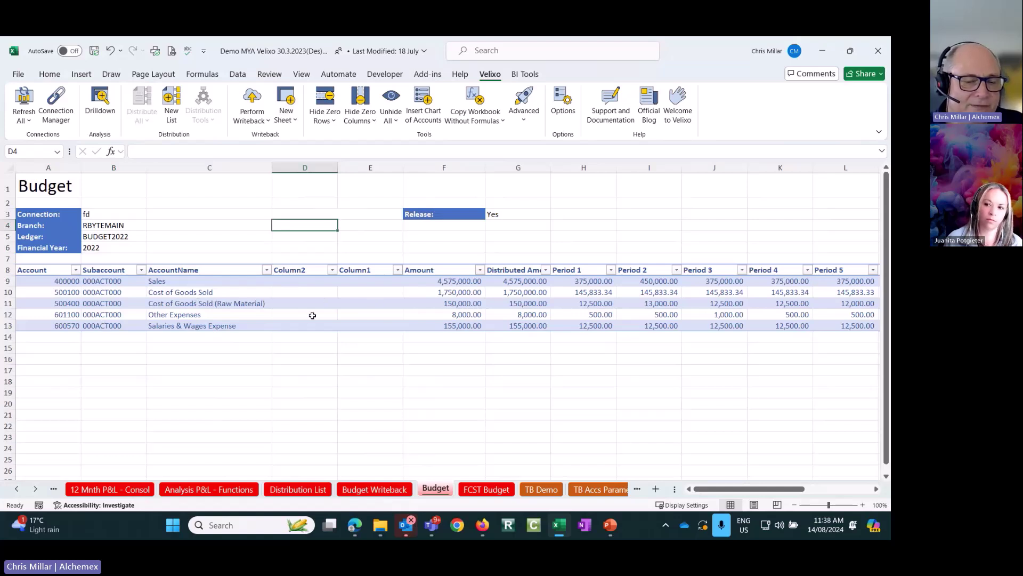
{"action": "left_click", "coordinate": [178, 282]}
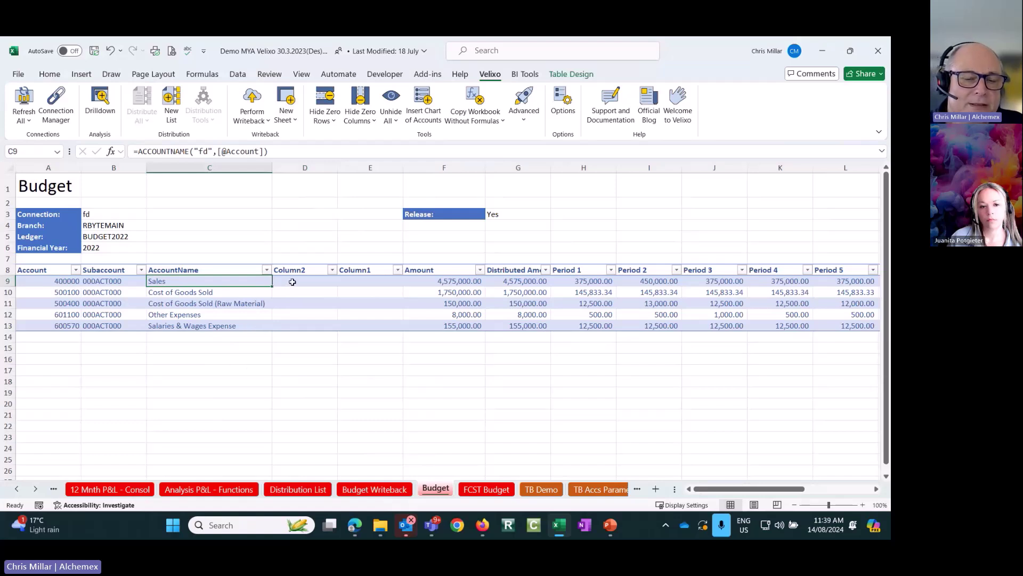
{"action": "left_click", "coordinate": [291, 283]}
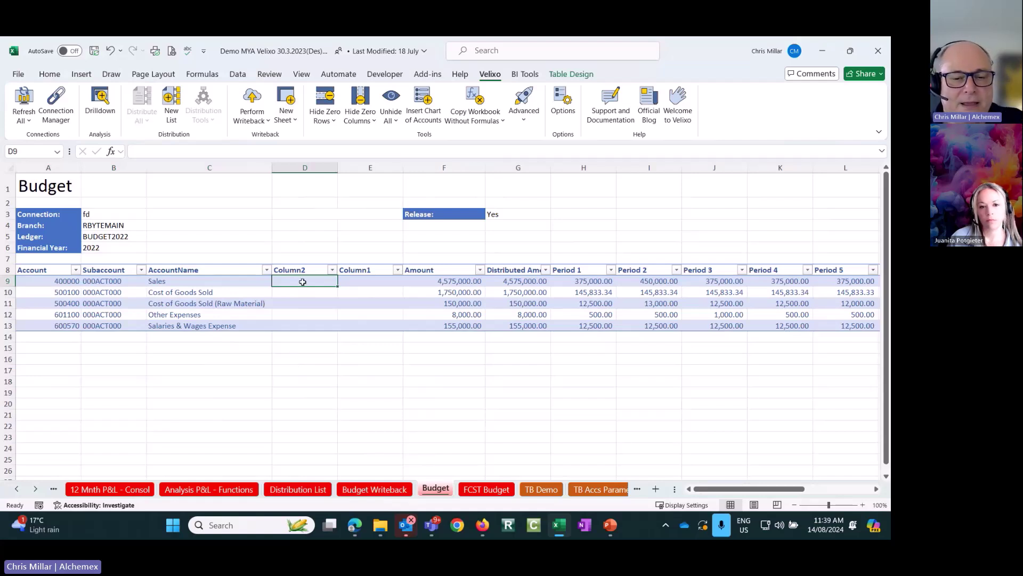
{"action": "left_click", "coordinate": [356, 279]}
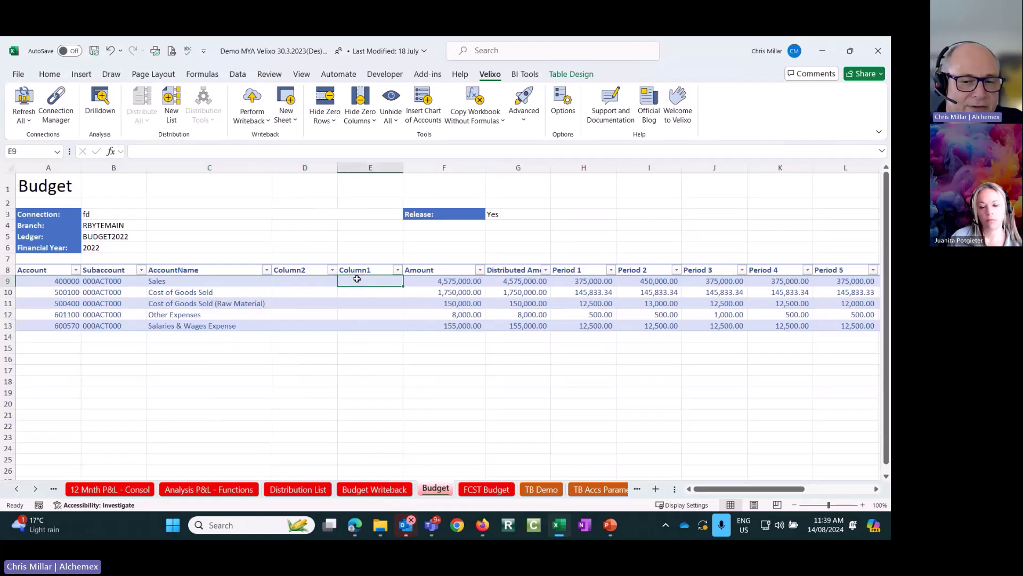
Step: Perform the writeback of the Budget sheet's budget lines to the BUDGET2022 ledger
{"action": "left_click", "coordinate": [439, 281]}
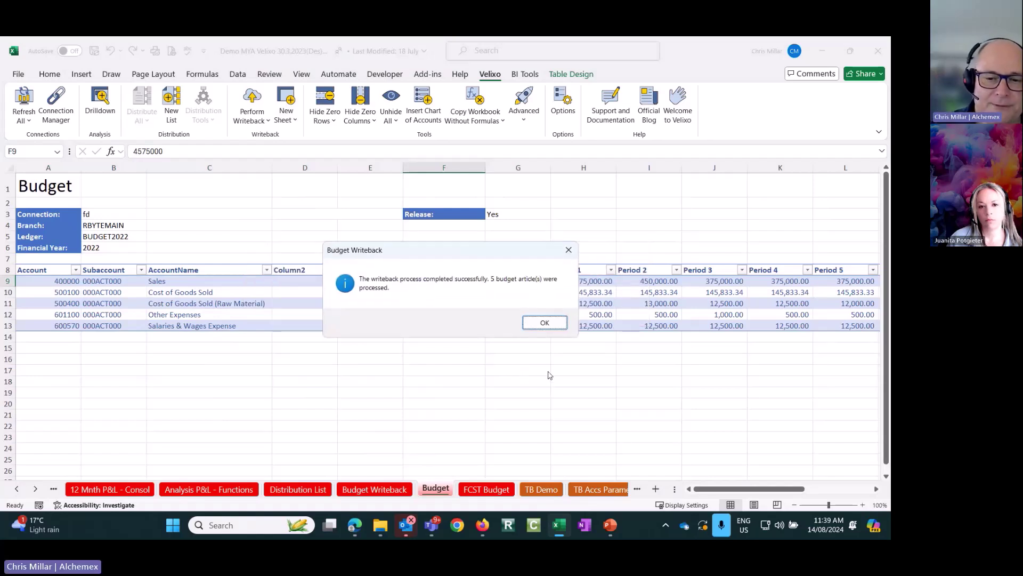
{"action": "key", "text": "Return"}
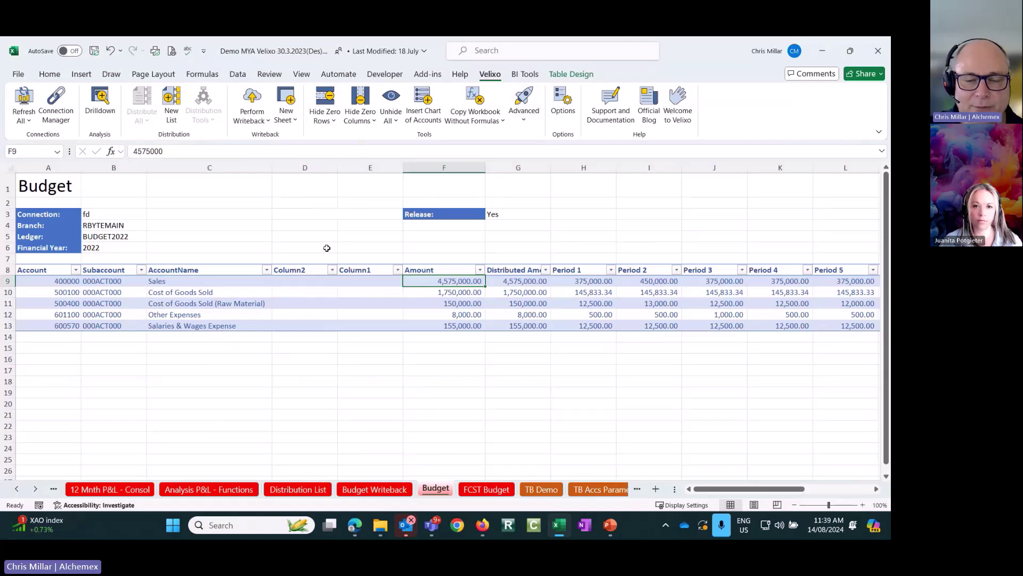
Step: On the TB Demo sheet, inspect the Ledger cell, the FINANCIALPERIODLIST formula behind the Periods column, and the Period selector in C4
{"action": "left_click", "coordinate": [542, 489]}
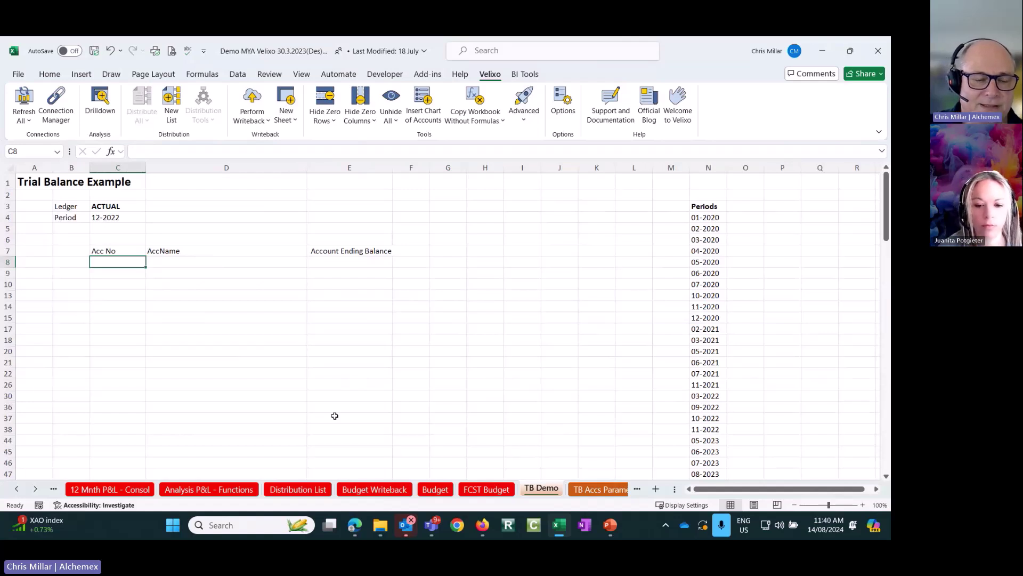
{"action": "left_click", "coordinate": [113, 207]}
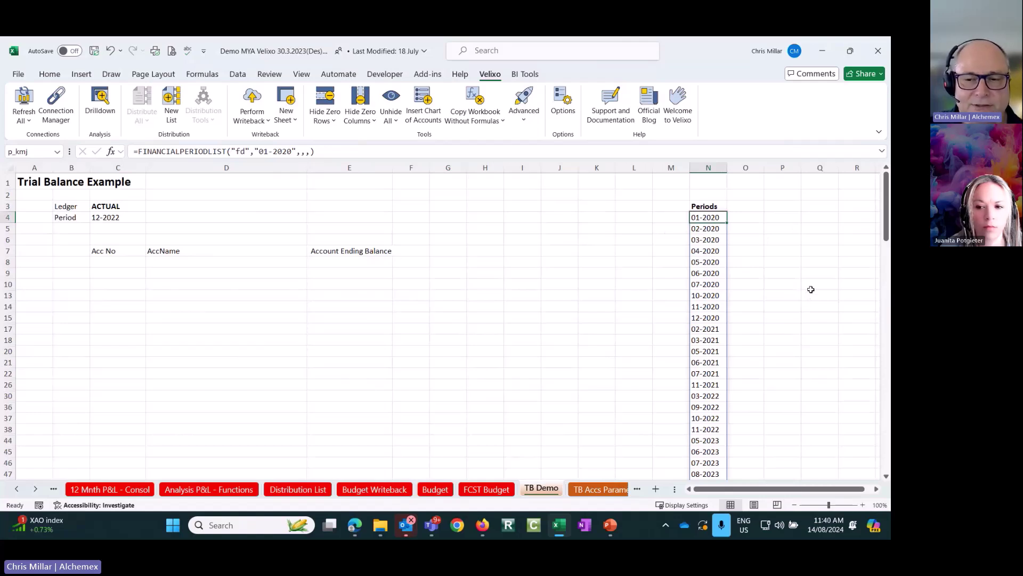
{"action": "scroll", "coordinate": [808, 295], "scroll_direction": "down", "scroll_amount": 5}
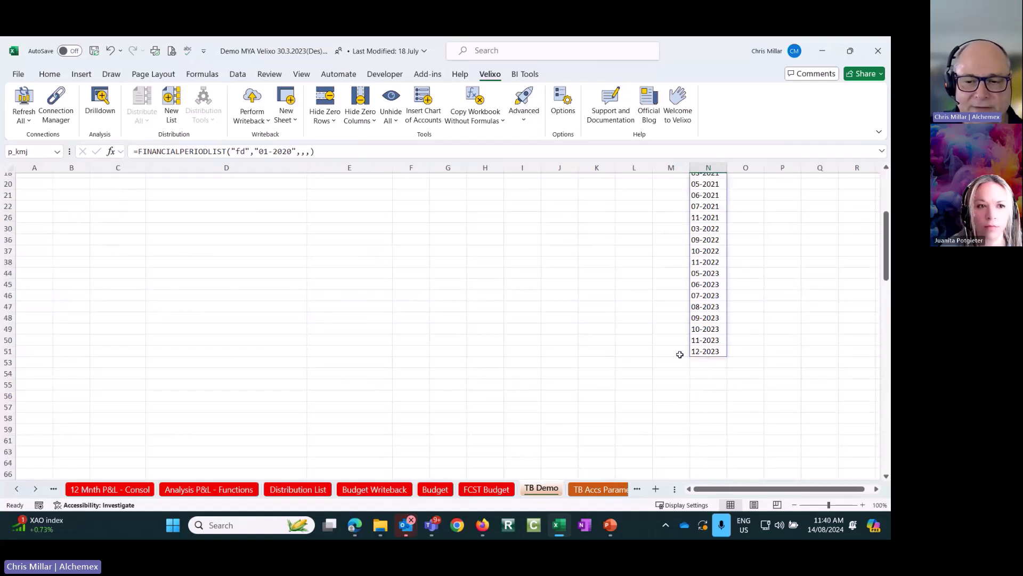
{"action": "scroll", "coordinate": [784, 350], "scroll_direction": "up", "scroll_amount": 5}
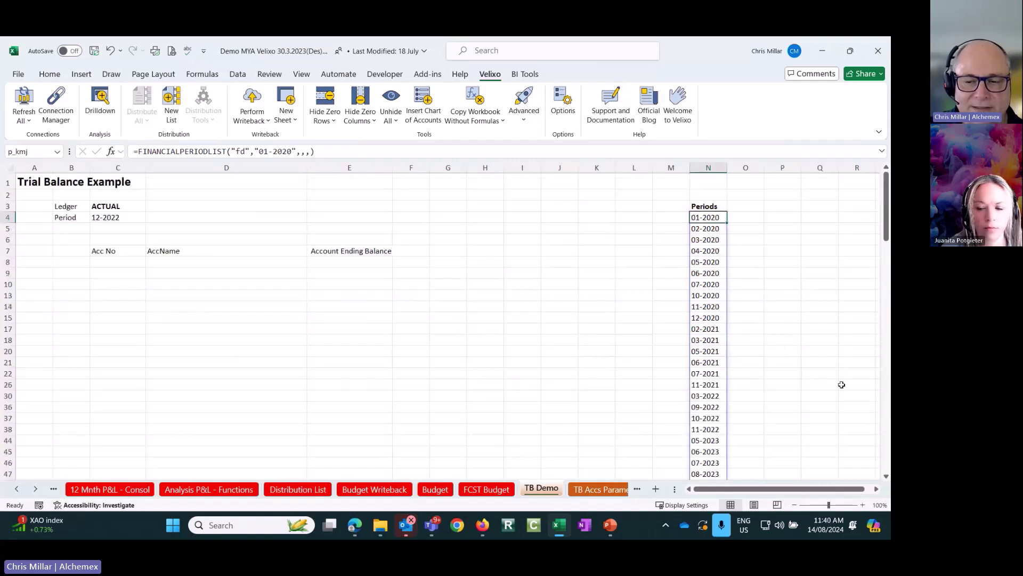
{"action": "left_click", "coordinate": [708, 226]}
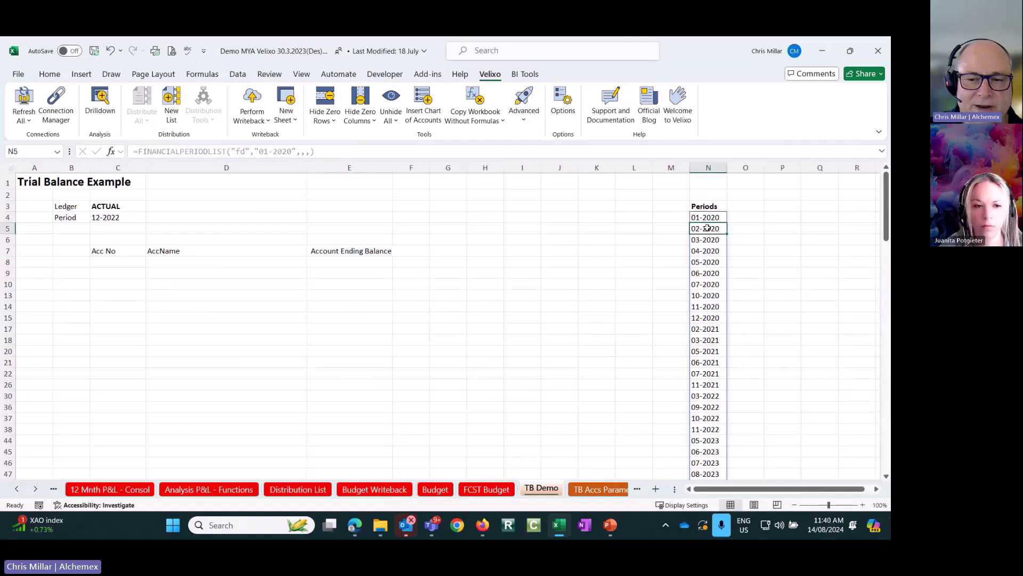
{"action": "left_click", "coordinate": [704, 216]}
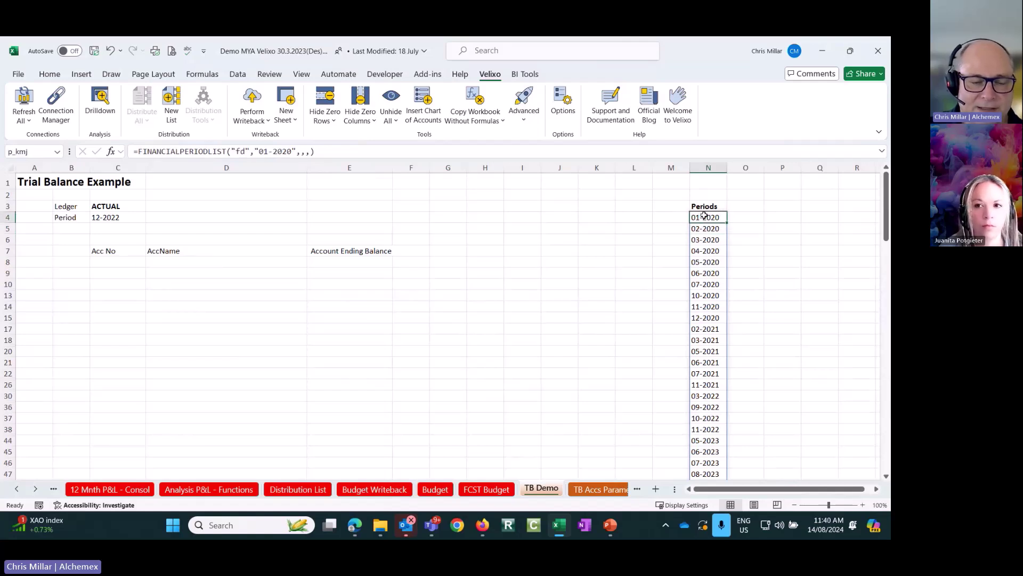
{"action": "left_click", "coordinate": [117, 216]}
{"action": "left_click", "coordinate": [152, 217]}
{"action": "left_click", "coordinate": [151, 217]}
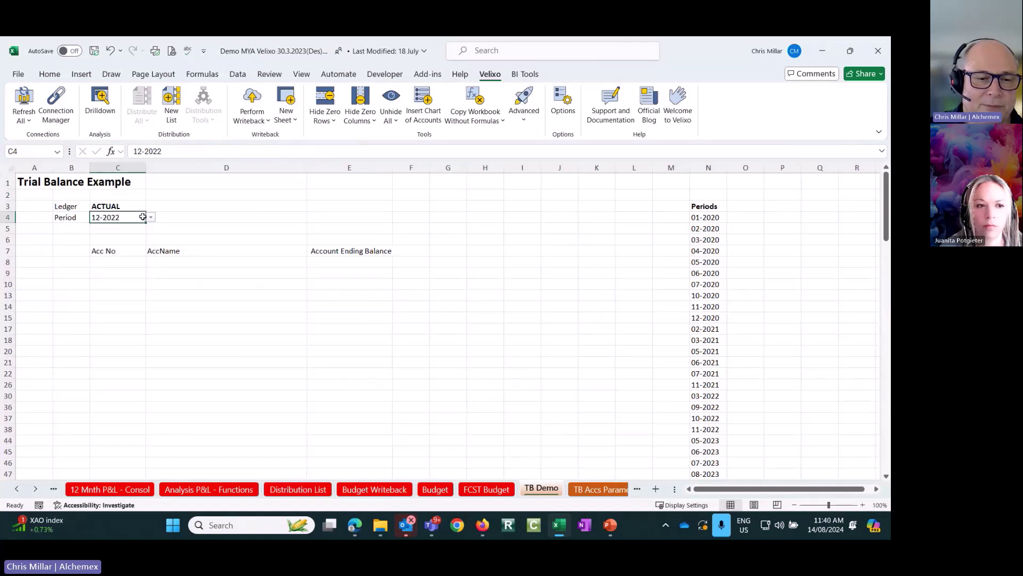
Step: Insert the chart of accounts from connection fd at C8 under Acc No, without limiting it to active accounts
{"action": "left_click", "coordinate": [107, 264]}
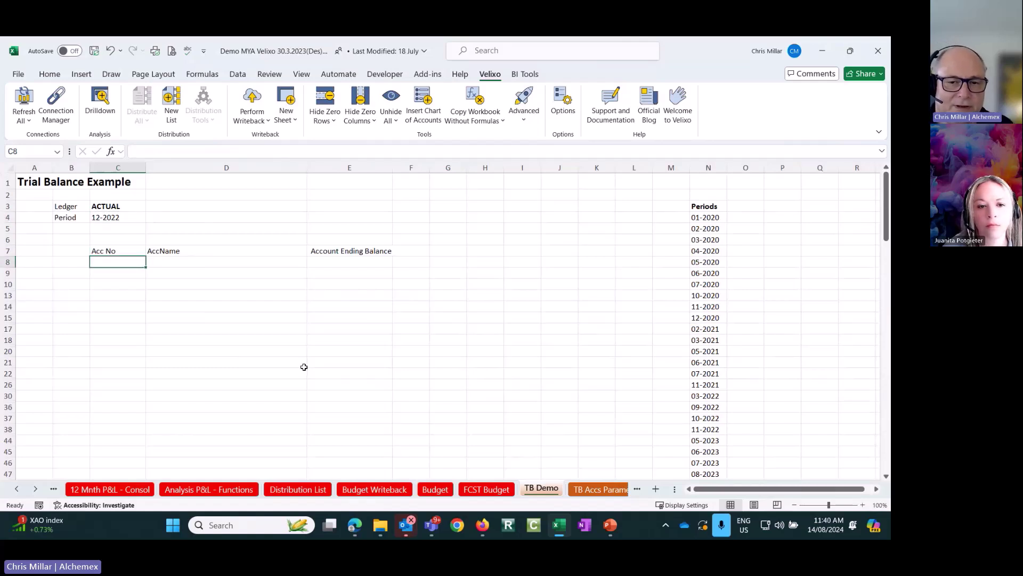
{"action": "left_click", "coordinate": [425, 113]}
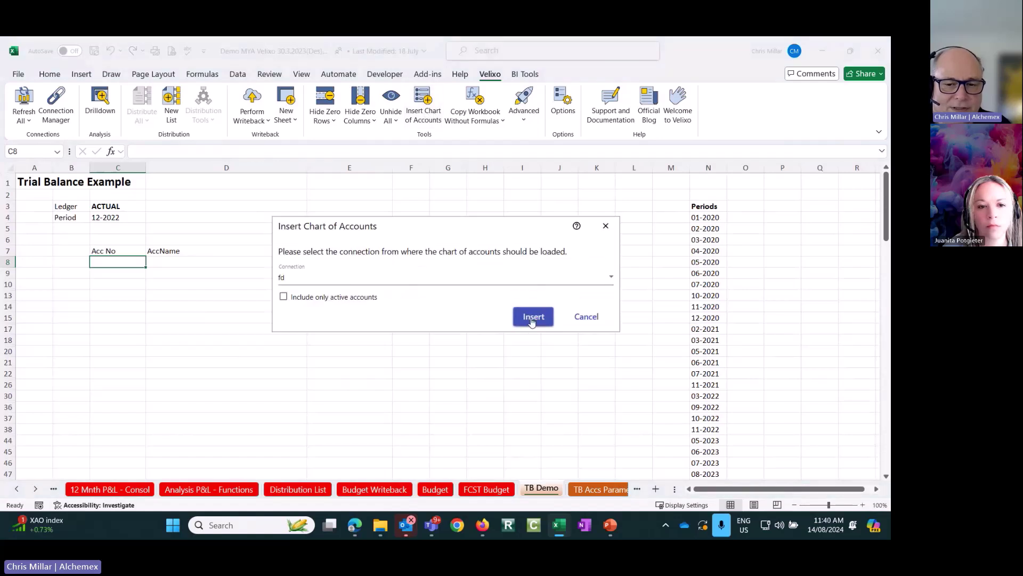
{"action": "left_click", "coordinate": [533, 318]}
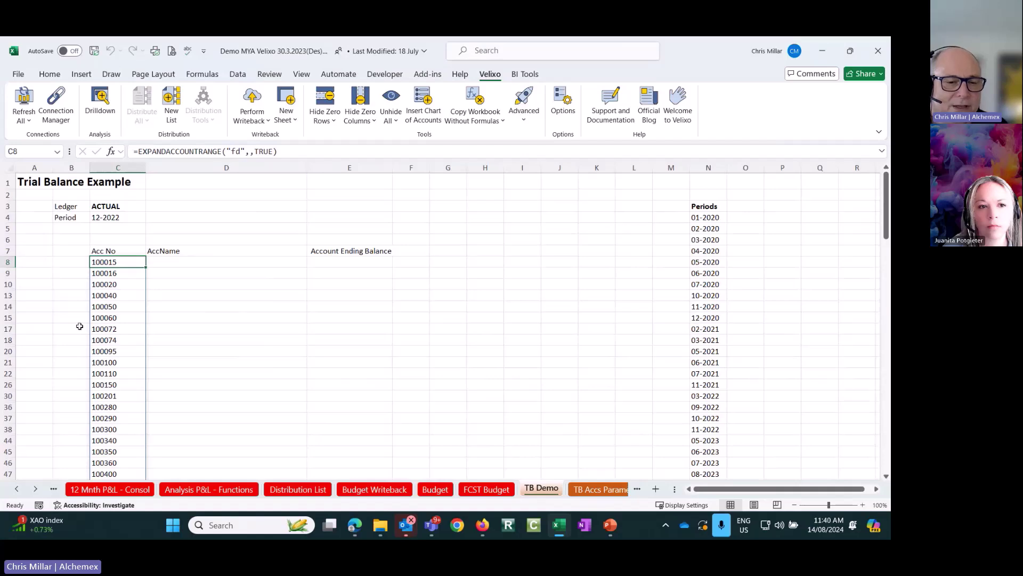
{"action": "scroll", "coordinate": [101, 319], "scroll_direction": "down", "scroll_amount": 20}
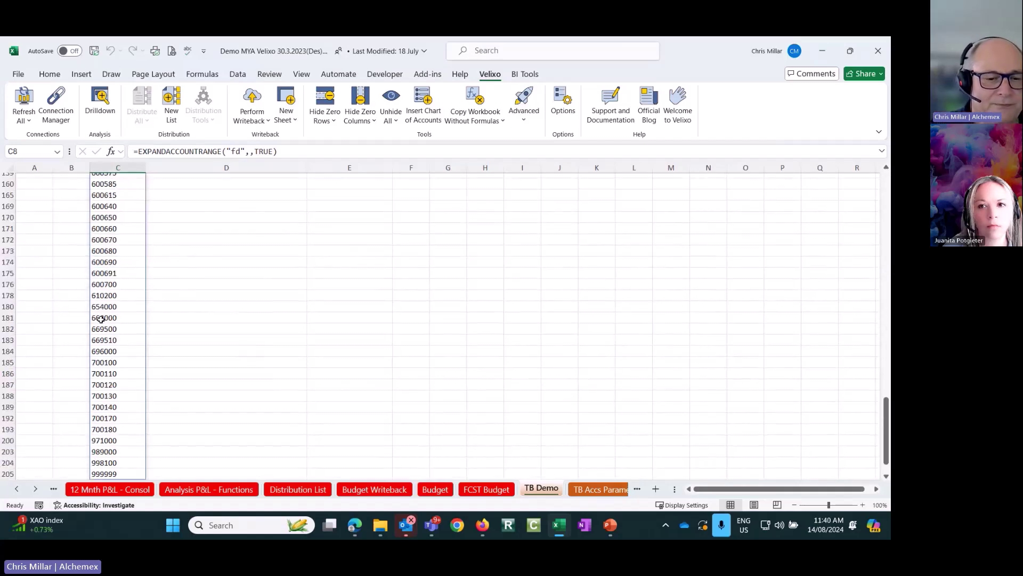
Step: Review the inserted account numbers down the Acc No column and the EXPANDACCOUNTRANGE formula behind them in C8
{"action": "scroll", "coordinate": [102, 318], "scroll_direction": "down", "scroll_amount": 5}
{"action": "scroll", "coordinate": [107, 309], "scroll_direction": "up", "scroll_amount": 5}
{"action": "scroll", "coordinate": [111, 307], "scroll_direction": "up", "scroll_amount": 20}
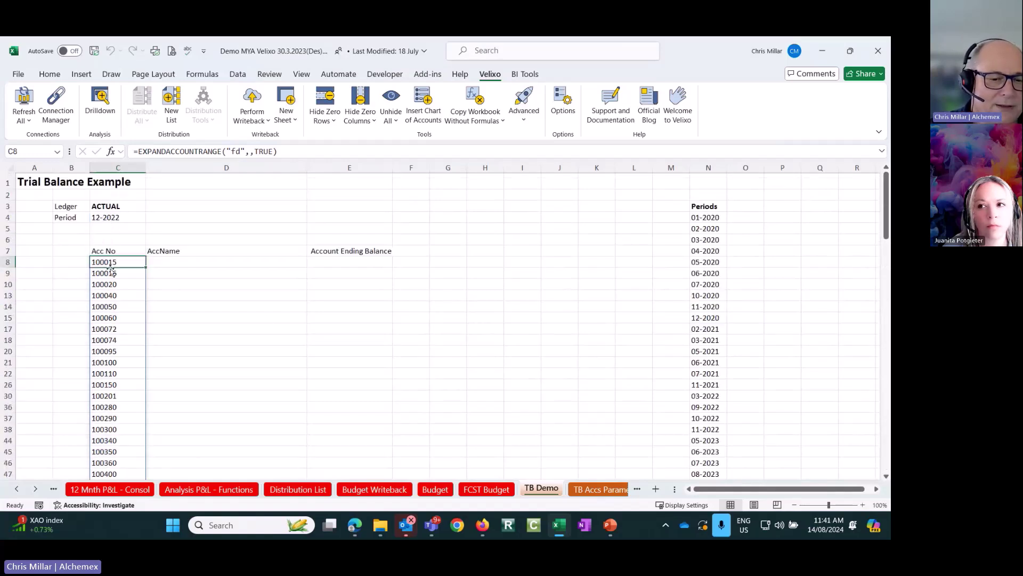
{"action": "left_click", "coordinate": [174, 262]}
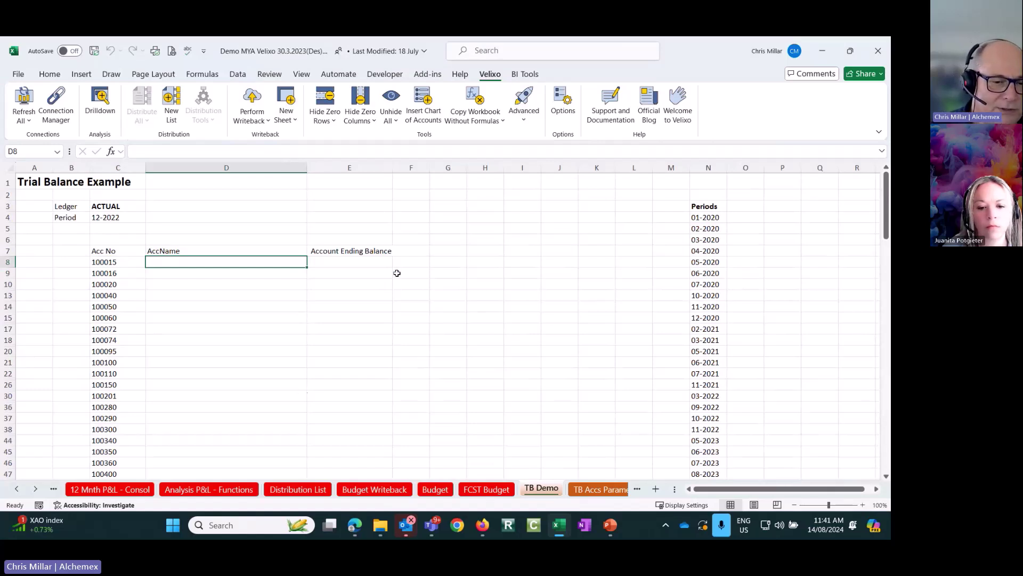
{"action": "left_click", "coordinate": [101, 264]}
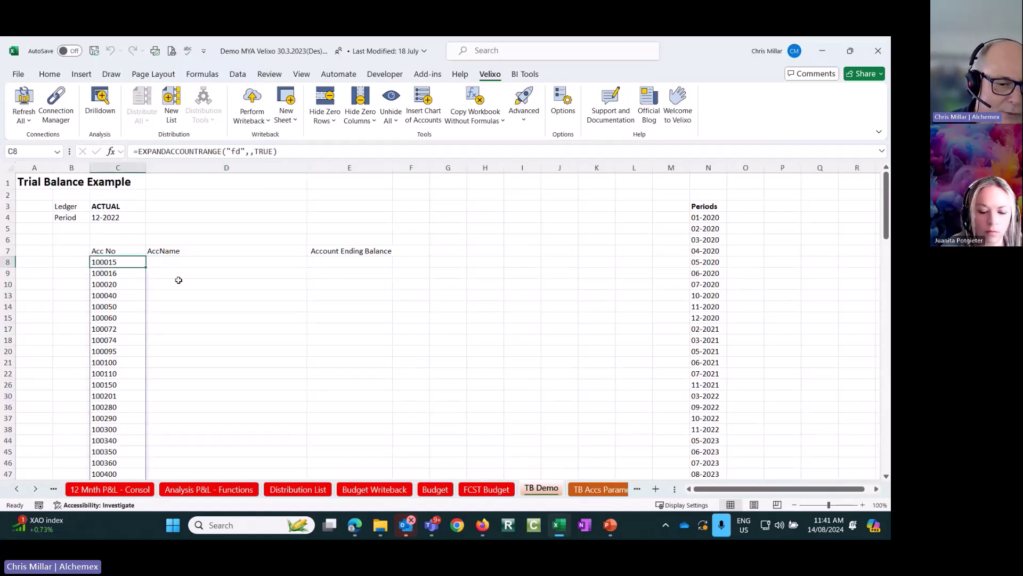
Step: Fill the AccName column from D8 with =ACCOUNTNAME("fd",C8#), so the whole spilled account list is referenced
{"action": "left_click", "coordinate": [173, 261]}
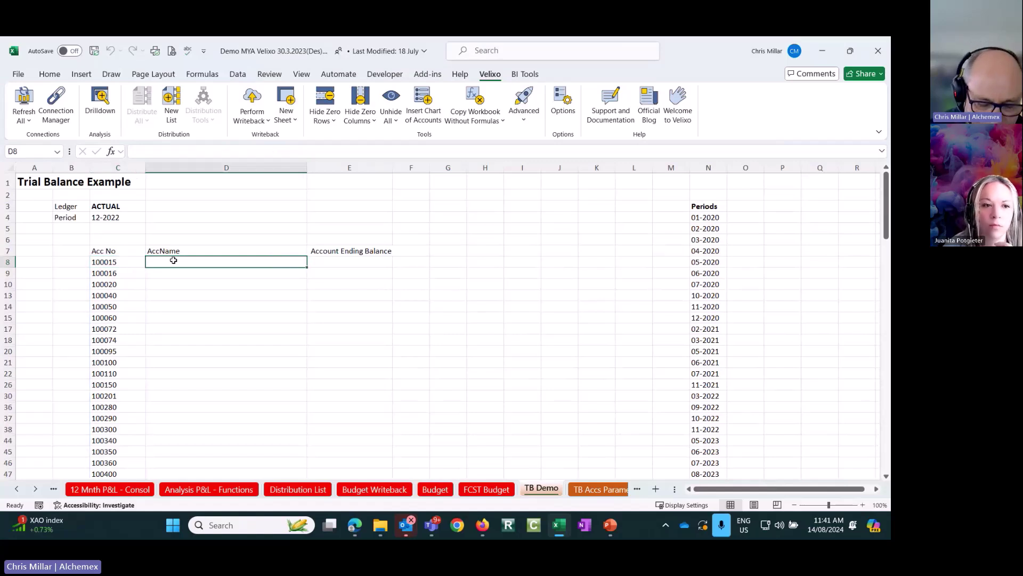
{"action": "type", "text": "="}
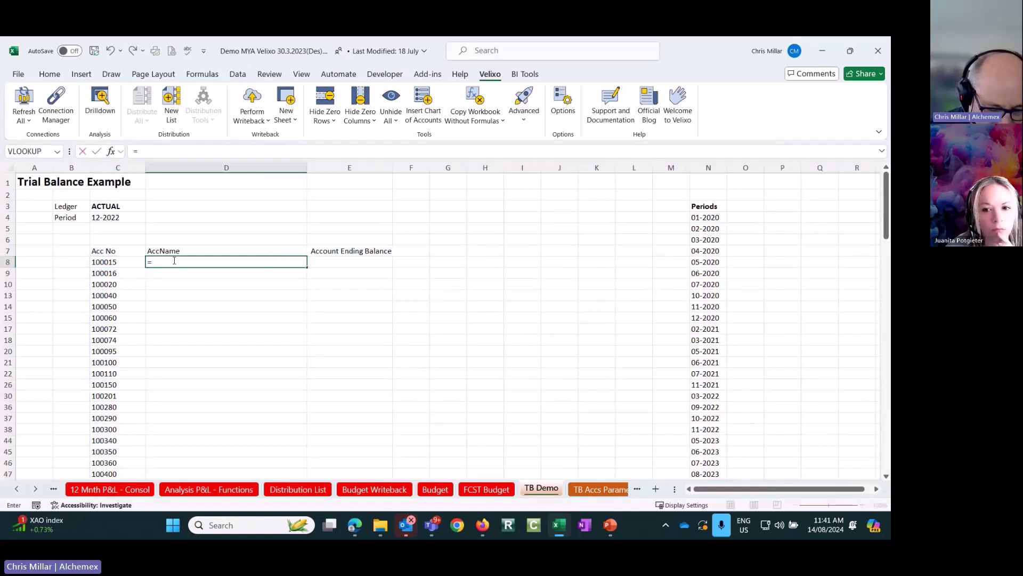
{"action": "type", "text": "name"}
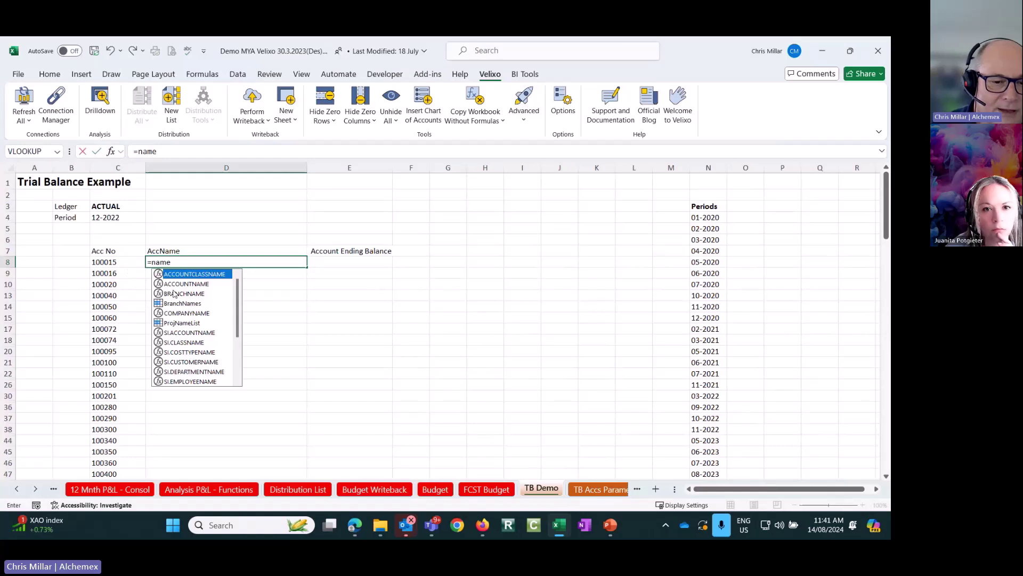
{"action": "double_click", "coordinate": [183, 284]}
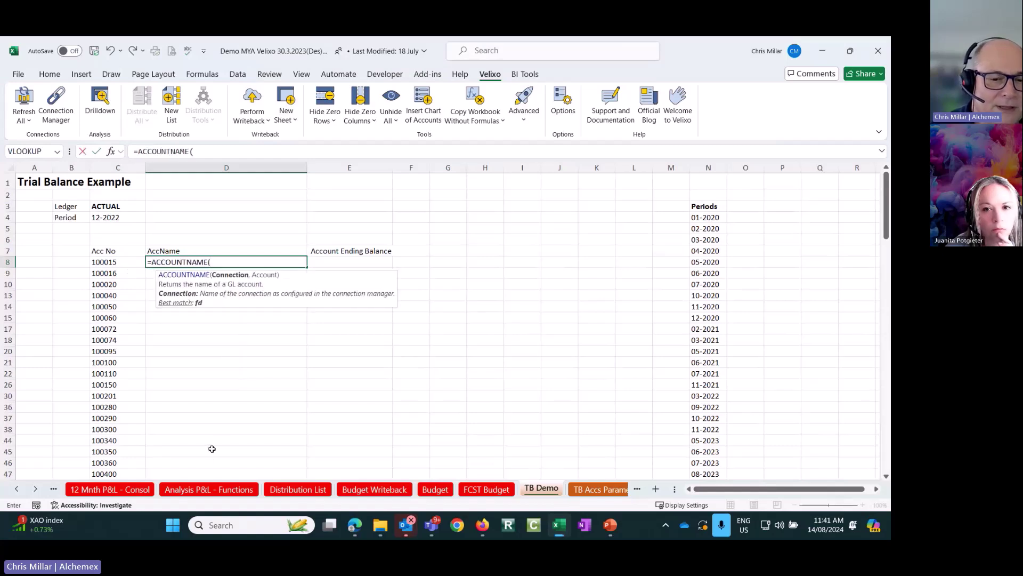
{"action": "left_click_drag", "start_coordinate": [235, 264], "coordinate": [206, 192]}
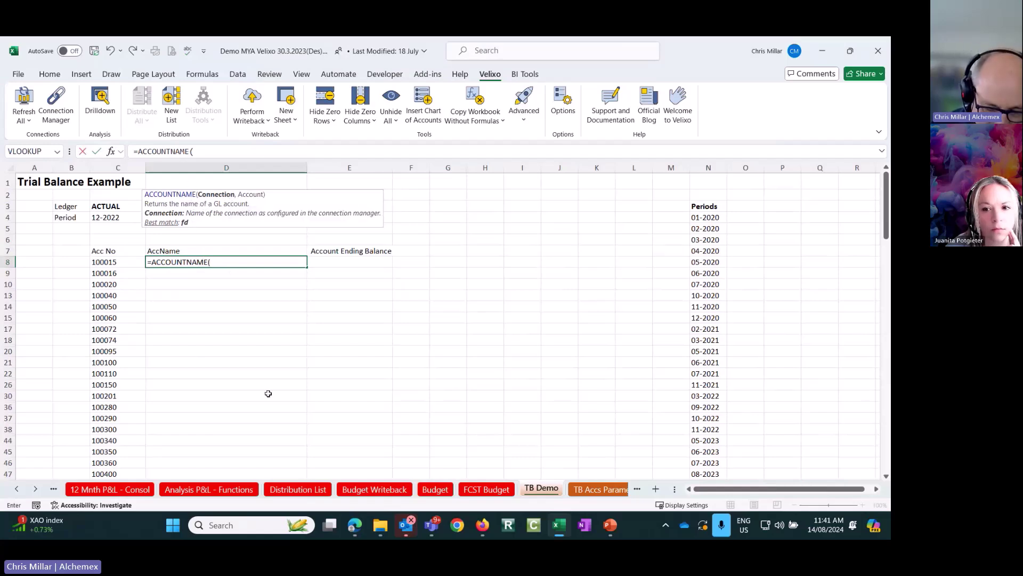
{"action": "type", "text": "fd\""}
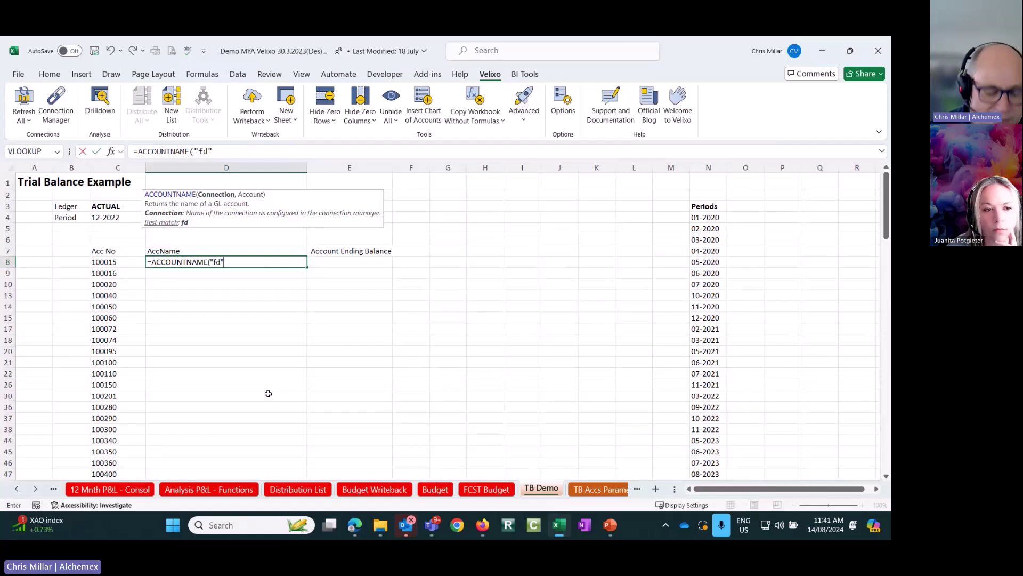
{"action": "type", "text": ","}
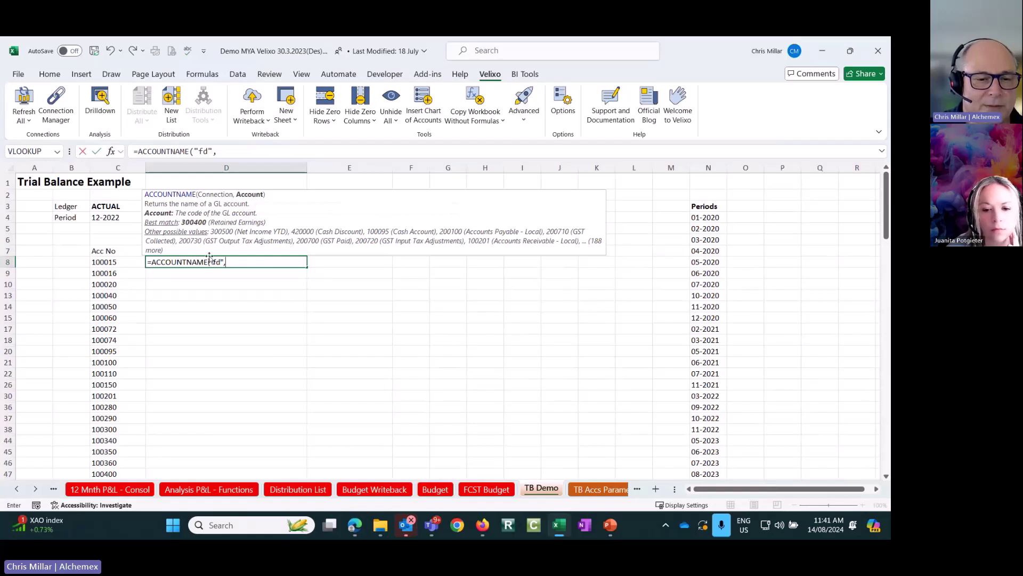
{"action": "left_click", "coordinate": [102, 260]}
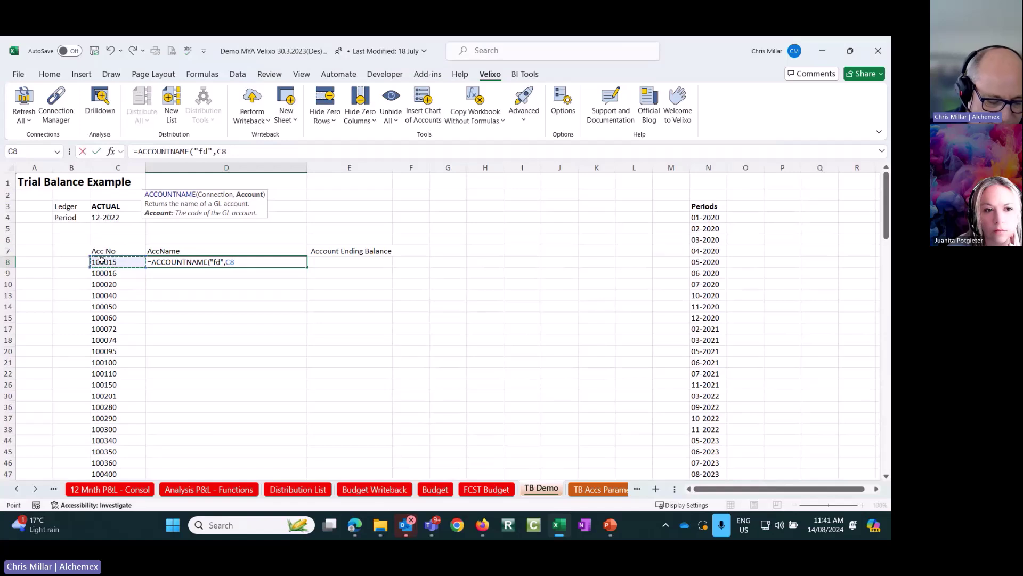
{"action": "type", "text": "#"}
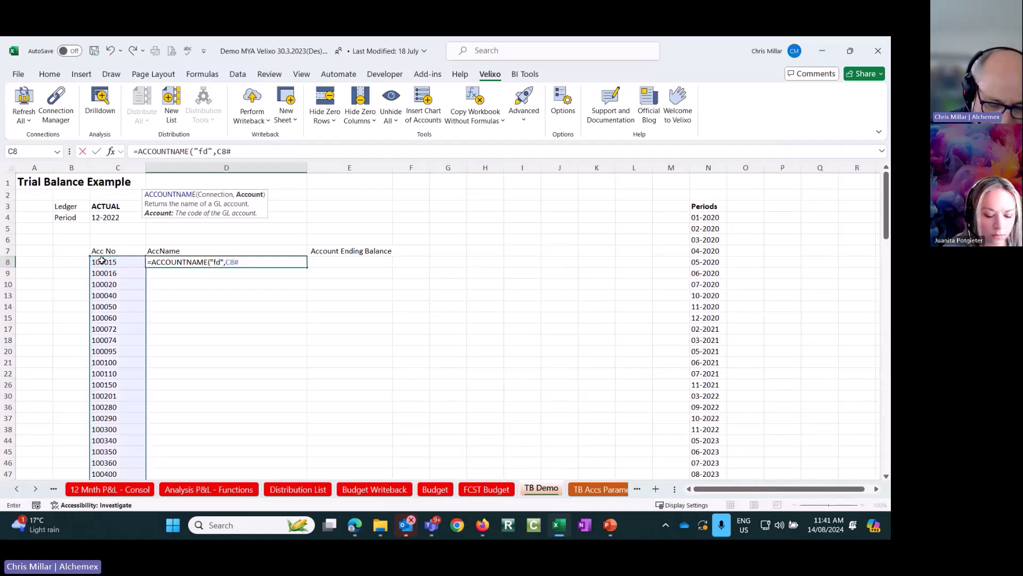
{"action": "type", "text": ")"}
{"action": "key", "text": "Return"}
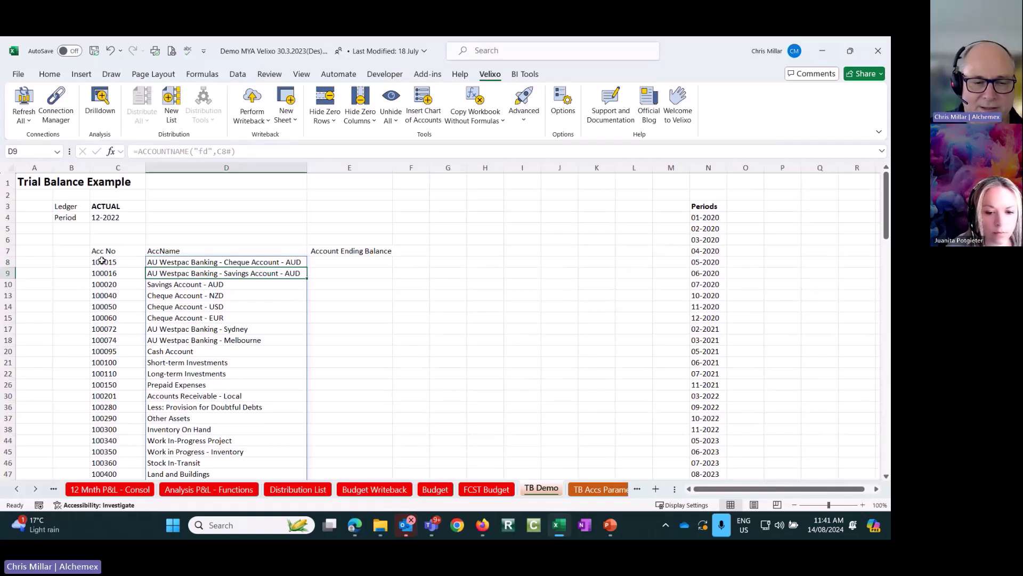
Step: Start an ACCOUNTENDINGBALANCE formula in E8 with connection "fd", ledger as absolute reference $C$3, and the account class left blank
{"action": "left_click", "coordinate": [331, 262]}
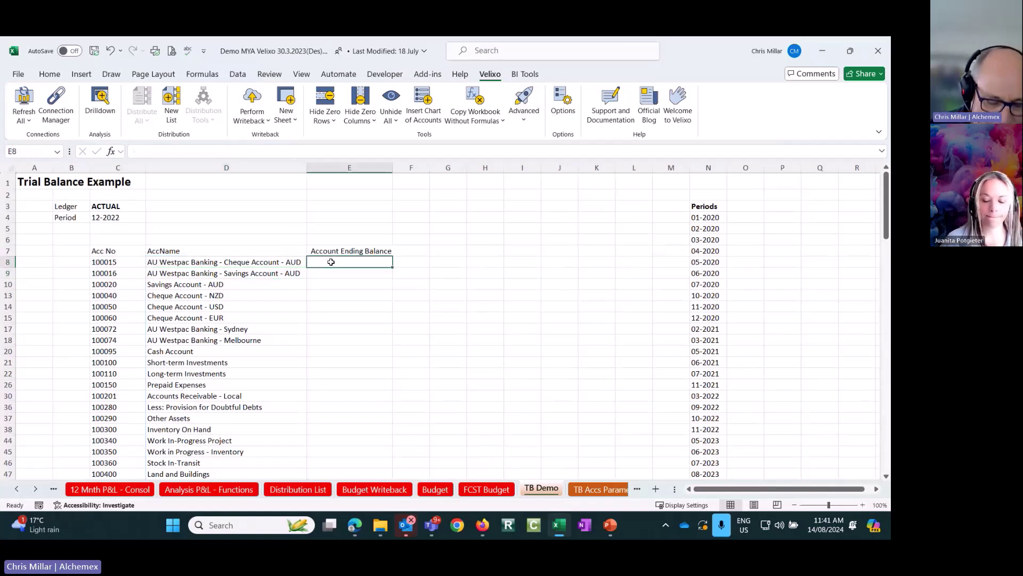
{"action": "type", "text": "=account"}
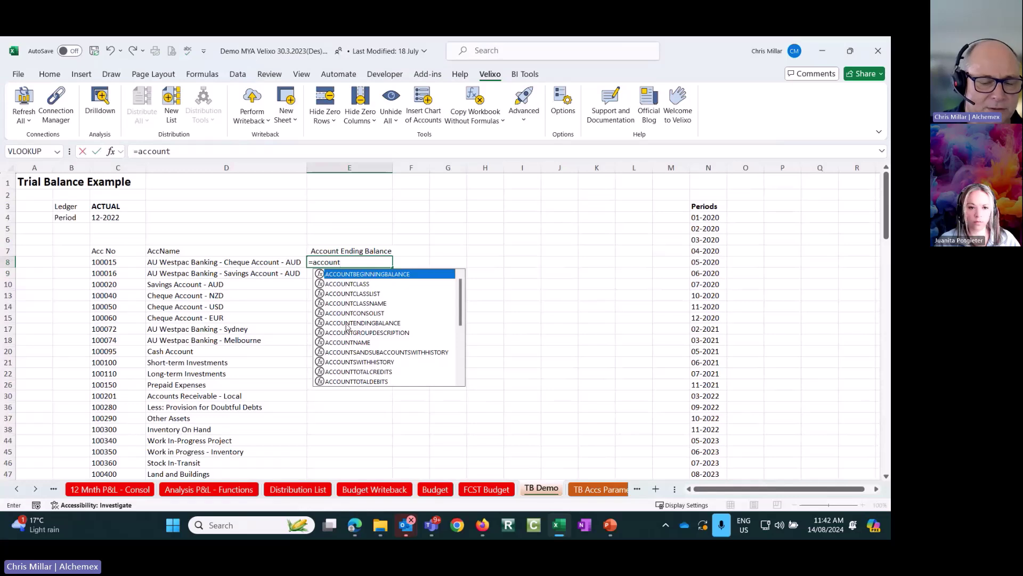
{"action": "double_click", "coordinate": [347, 323]}
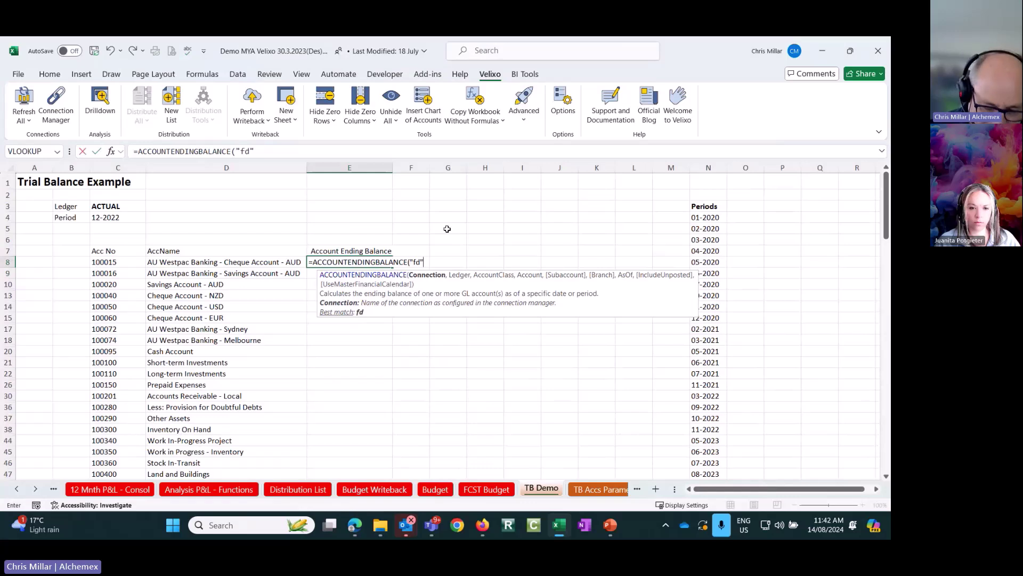
{"action": "type", "text": "\"fd\","}
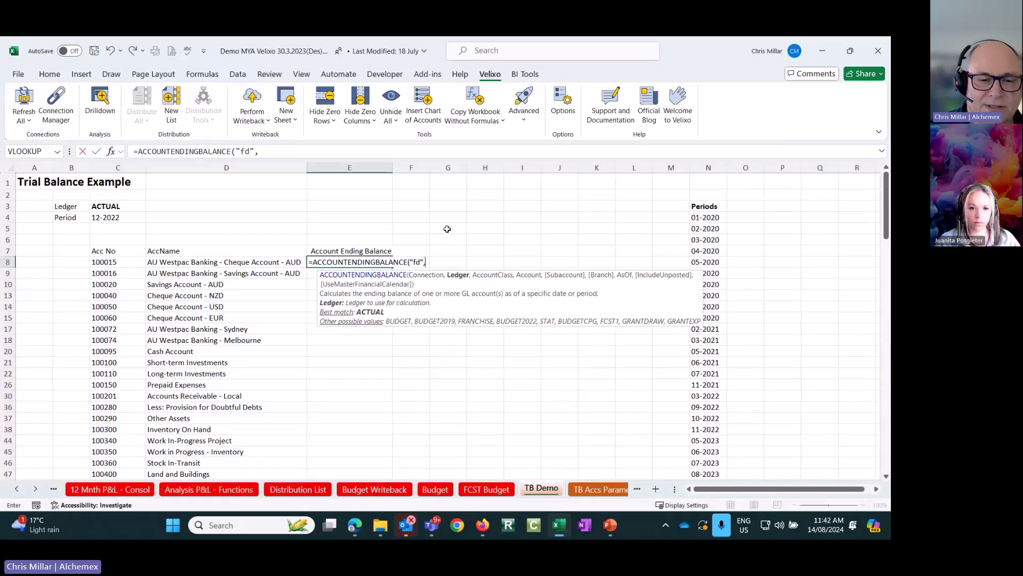
{"action": "left_click", "coordinate": [105, 207]}
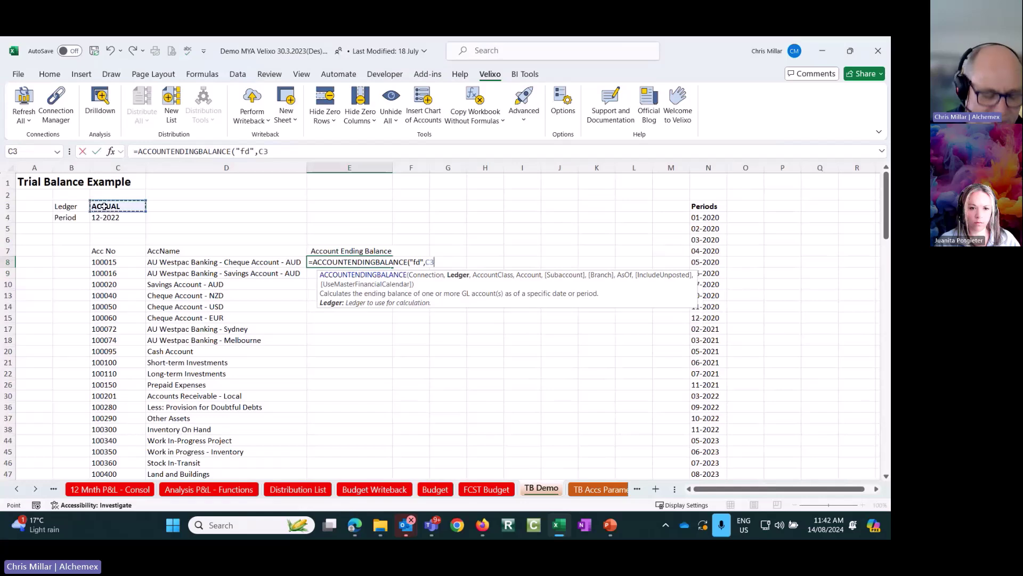
{"action": "key", "text": "F4"}
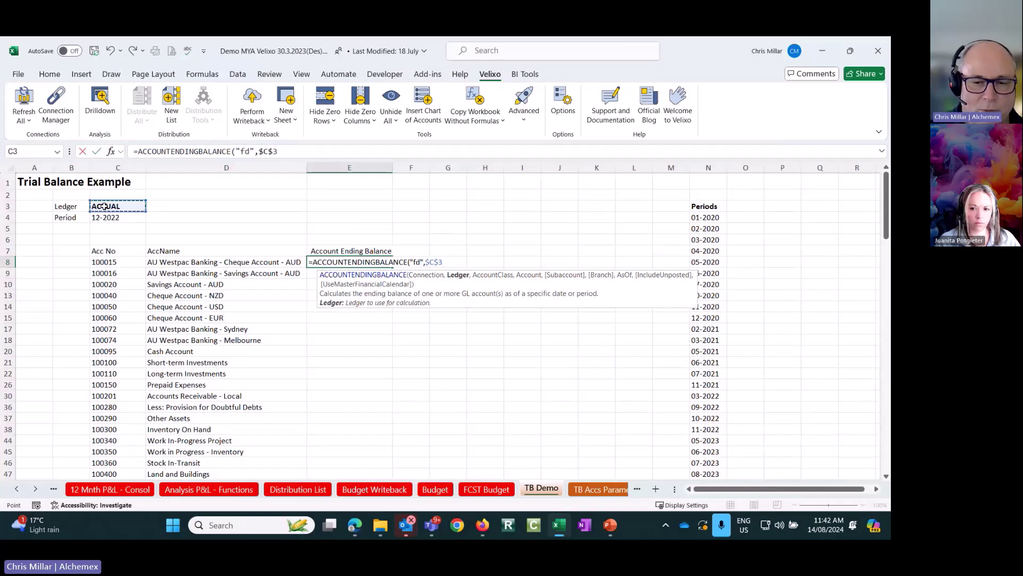
{"action": "type", "text": ","}
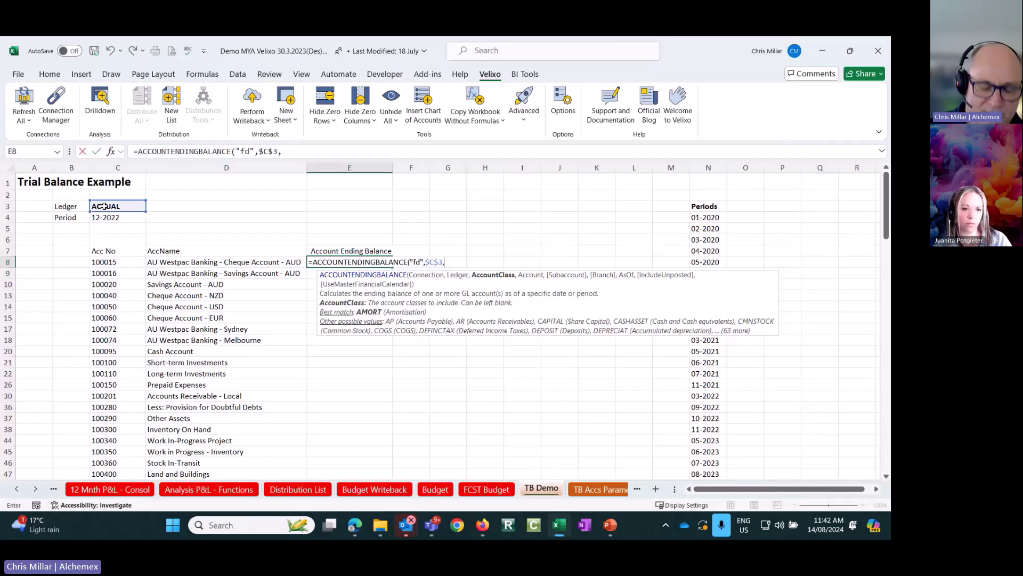
{"action": "type", "text": ","}
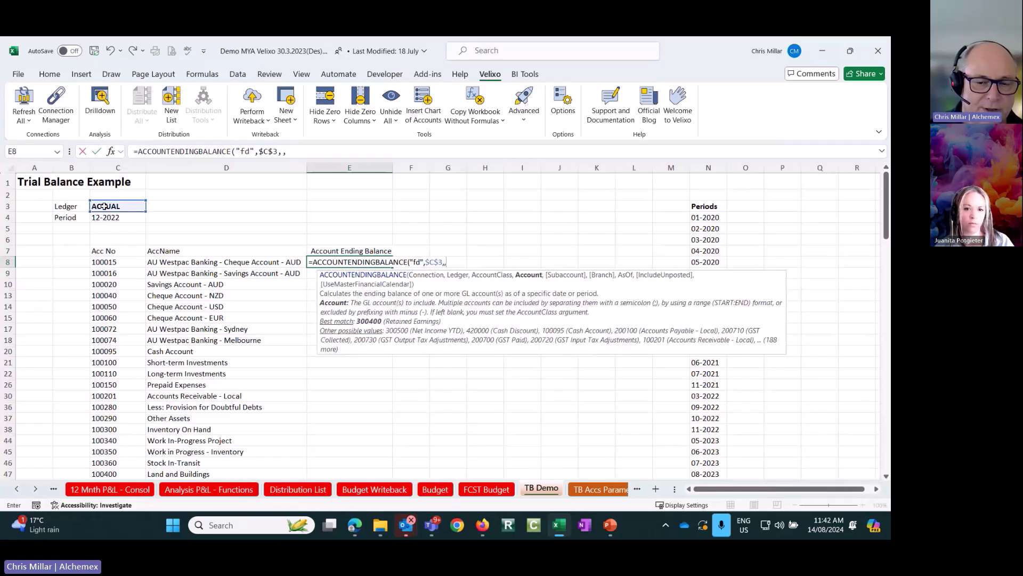
Step: Complete the E8 formula with account C8#, blank subaccount and branch, as-of period $C$4, posted-only value 1, and a blank master calendar argument
{"action": "left_click", "coordinate": [111, 262]}
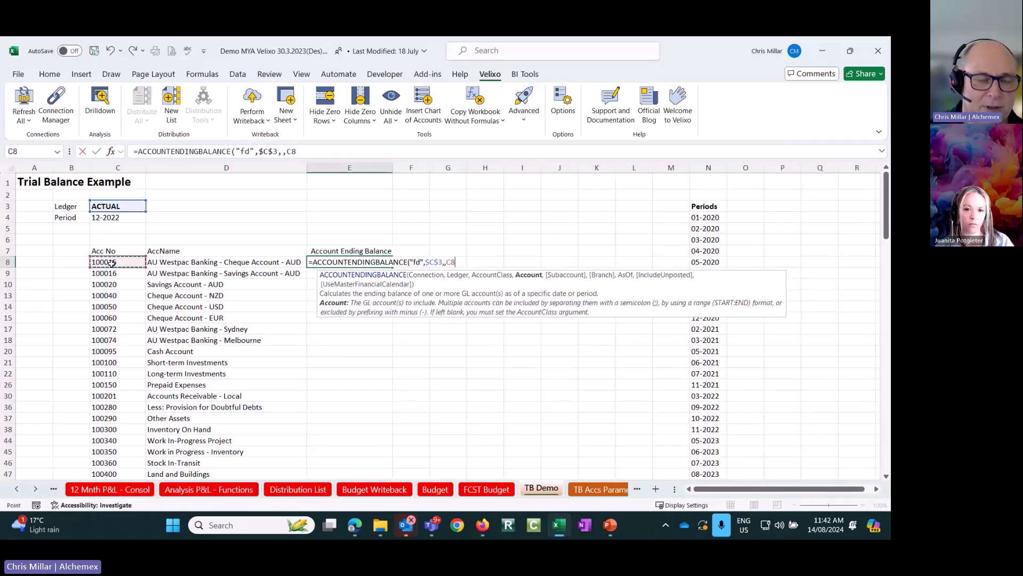
{"action": "type", "text": "#"}
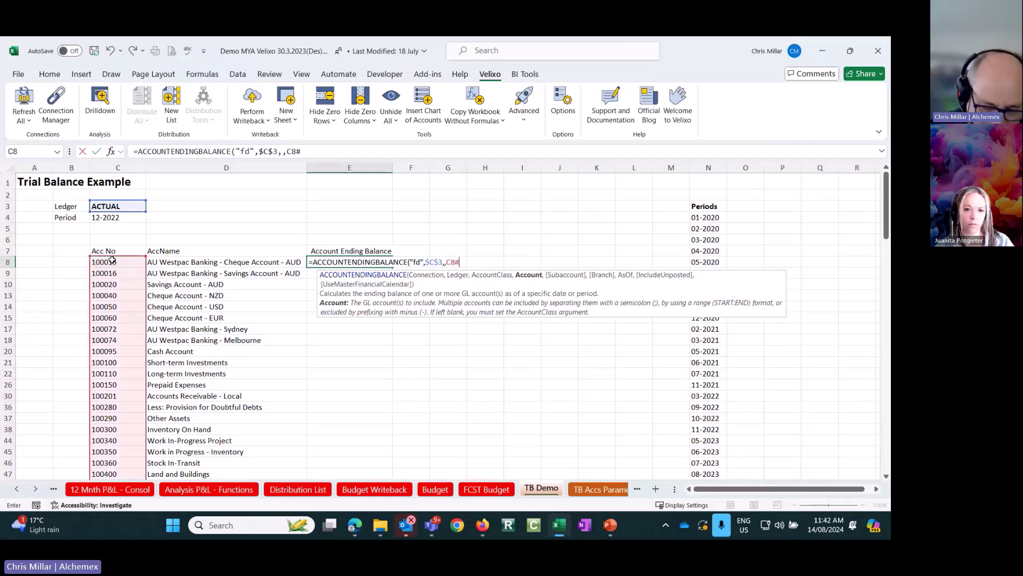
{"action": "type", "text": ","}
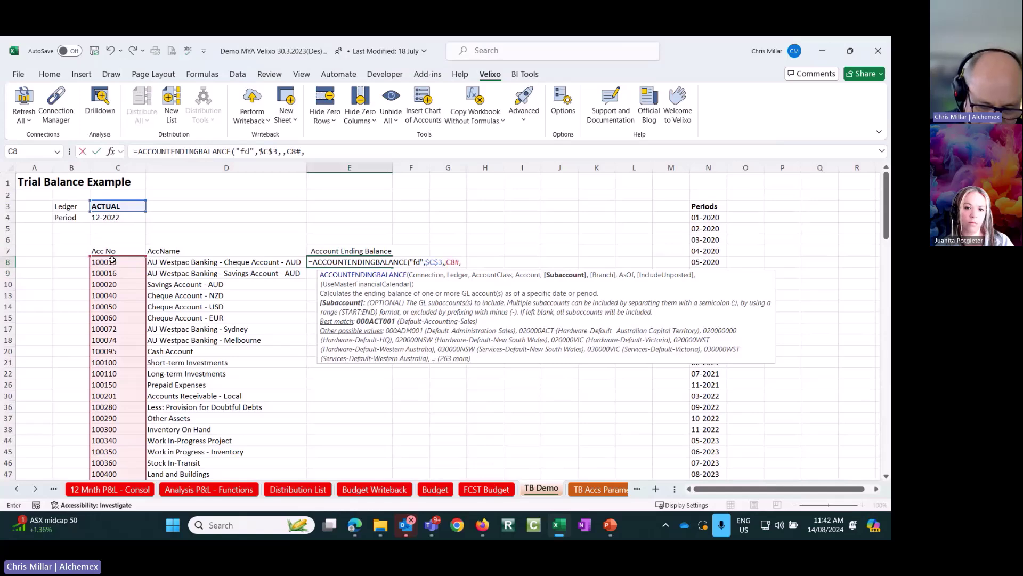
{"action": "type", "text": ",,"}
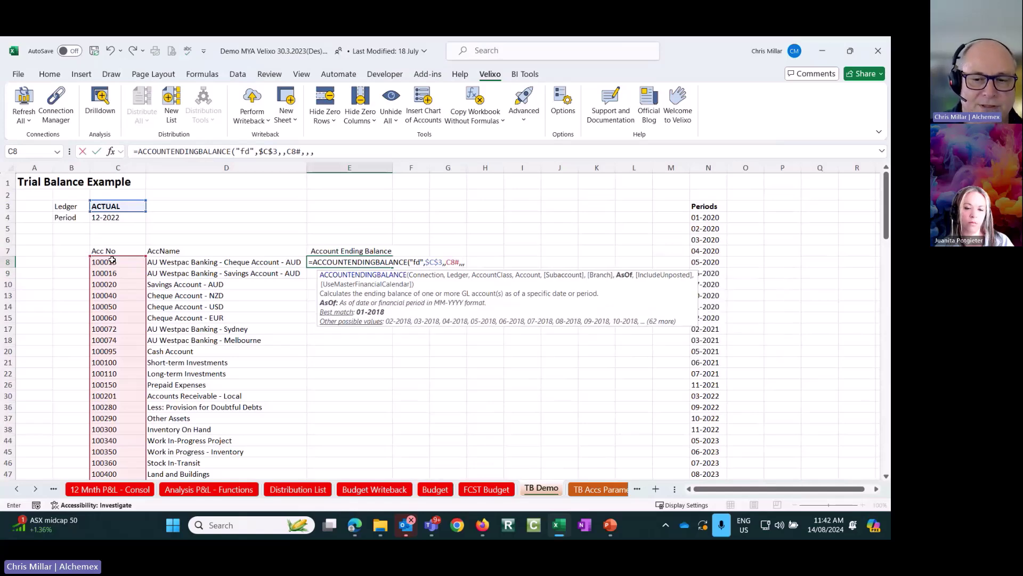
{"action": "left_click", "coordinate": [109, 217]}
{"action": "key", "text": "F4"}
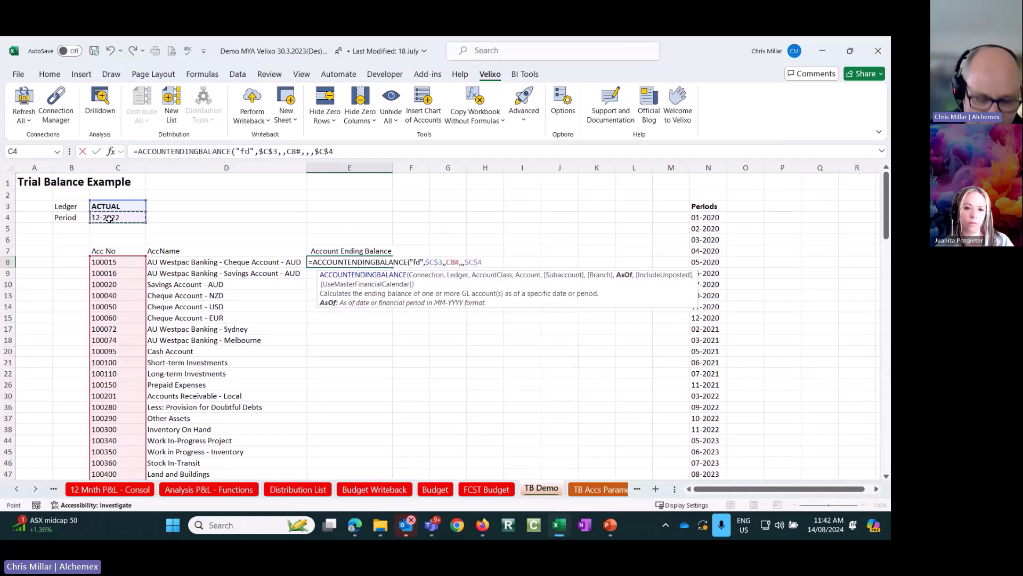
{"action": "type", "text": ","}
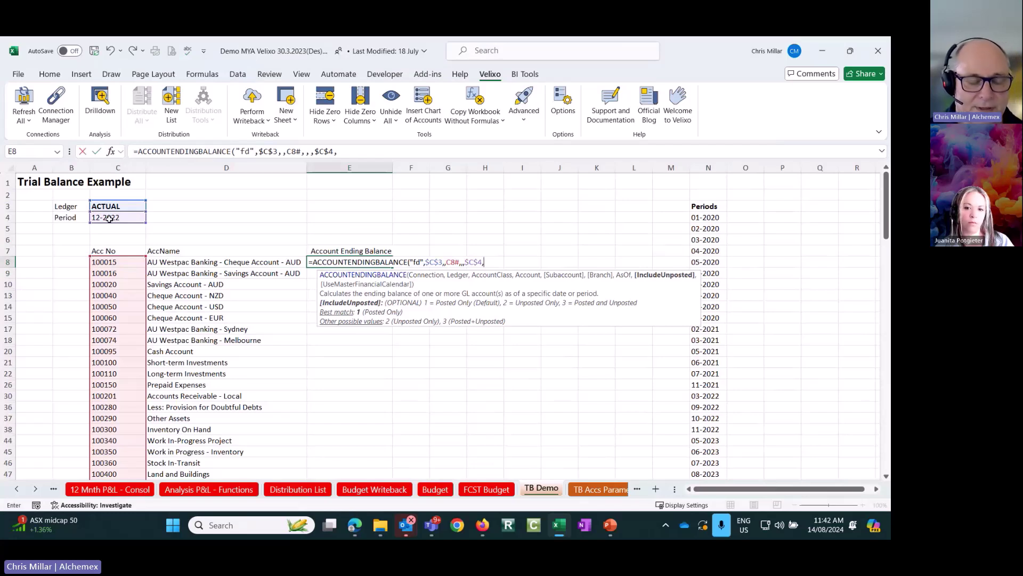
{"action": "type", "text": "1"}
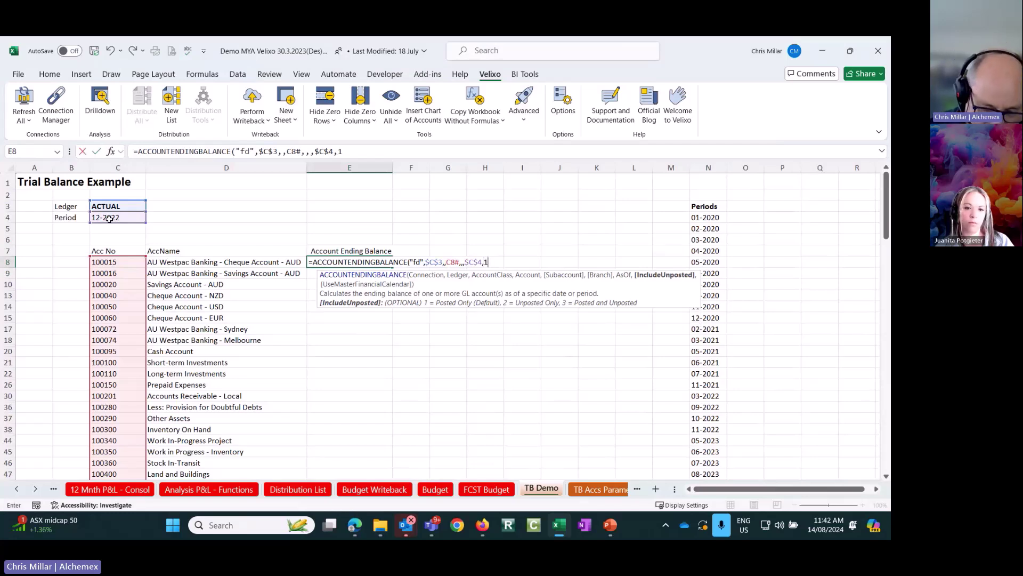
{"action": "type", "text": ","}
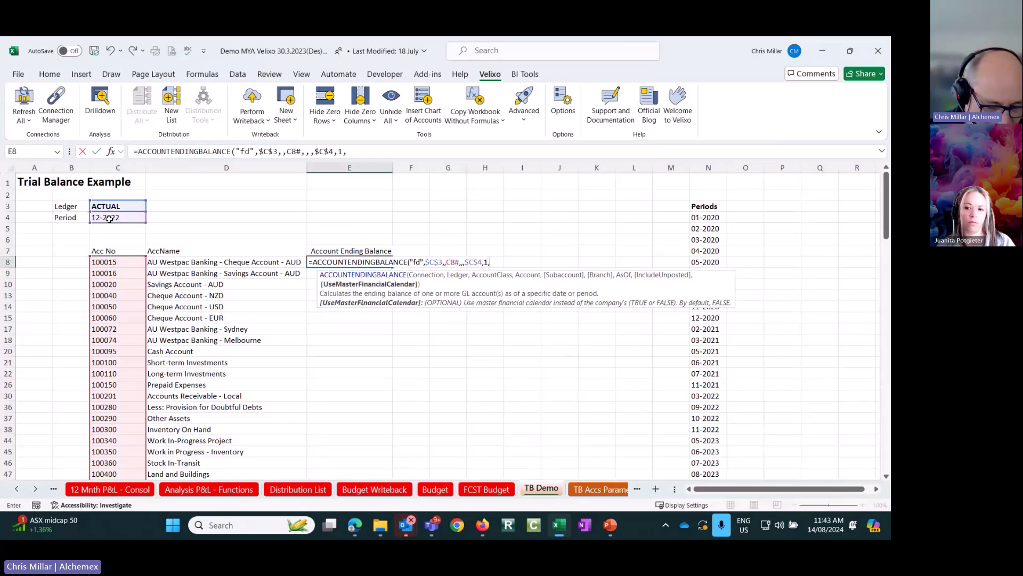
{"action": "type", "text": ")"}
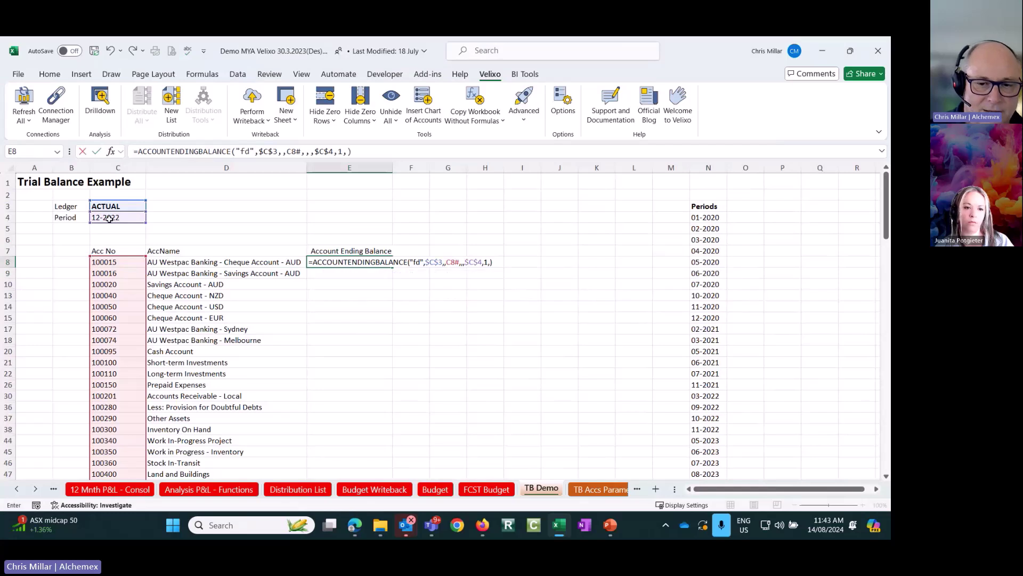
{"action": "key", "text": "Return"}
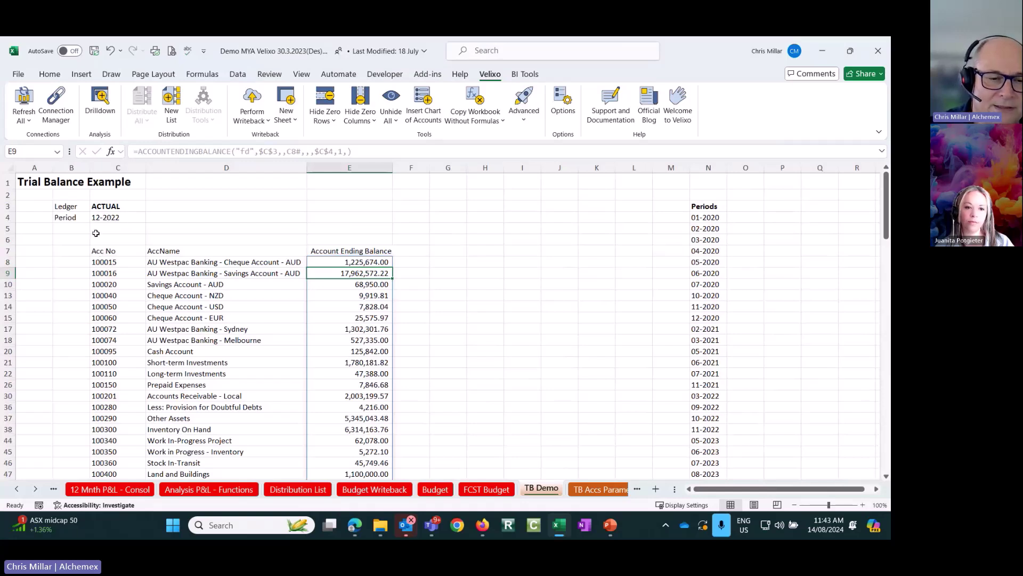
Step: Look through the Hide Zero Rows options without applying any of them to the trial balance
{"action": "left_click", "coordinate": [104, 217]}
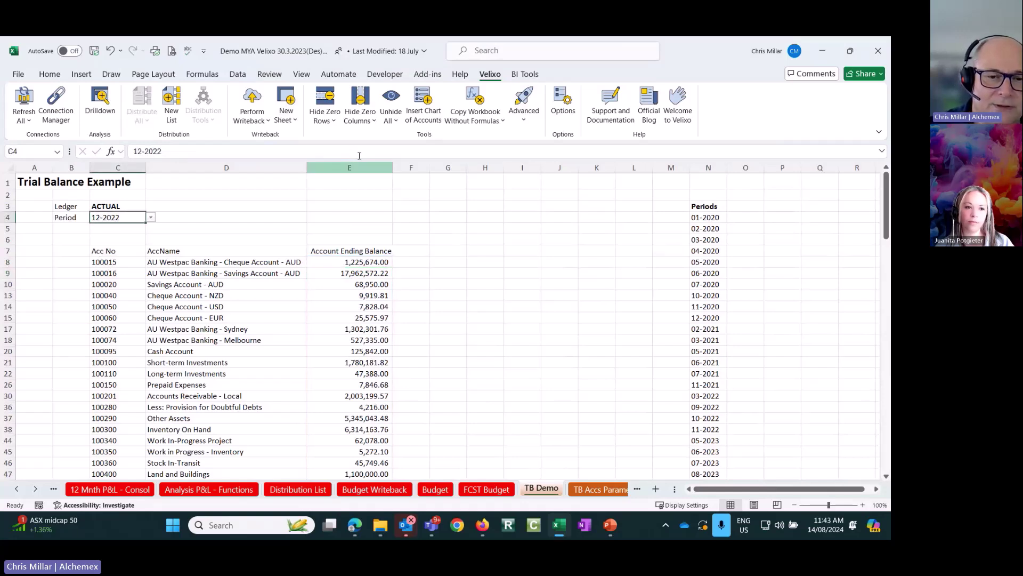
{"action": "left_click", "coordinate": [324, 113]}
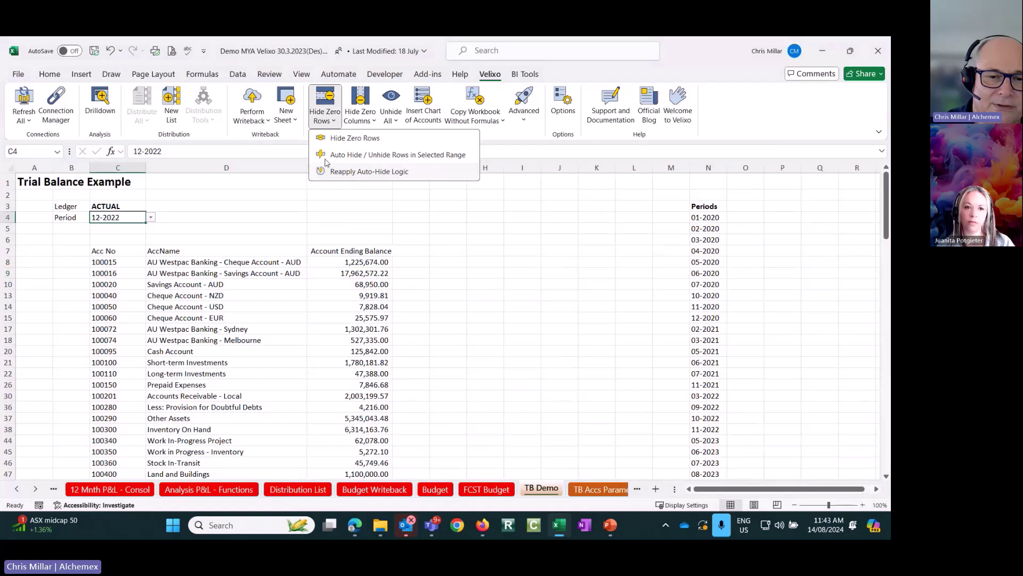
{"action": "left_click", "coordinate": [498, 350]}
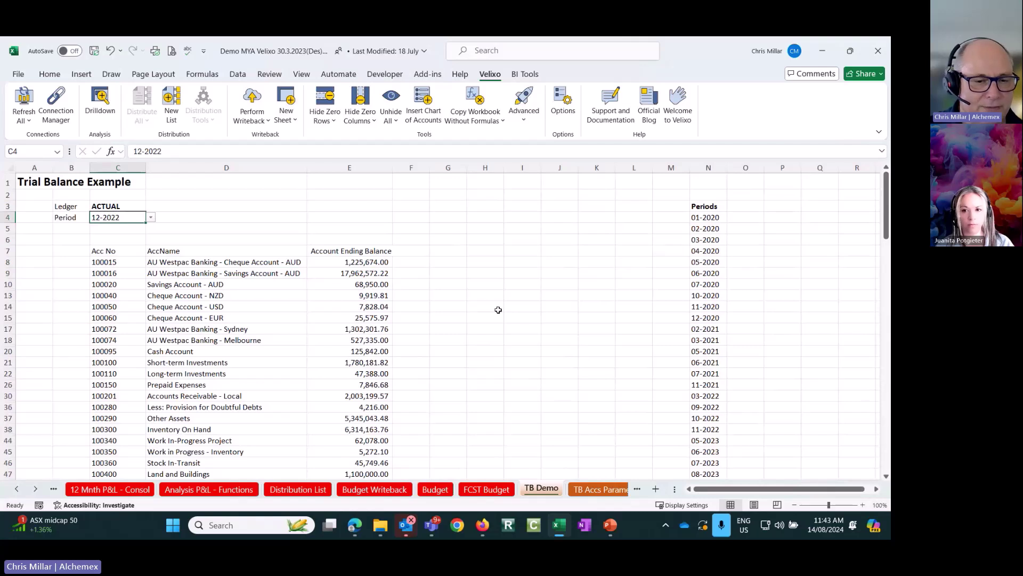
Step: Set the trial balance period in C4 to 02-2020
{"action": "left_click", "coordinate": [152, 218]}
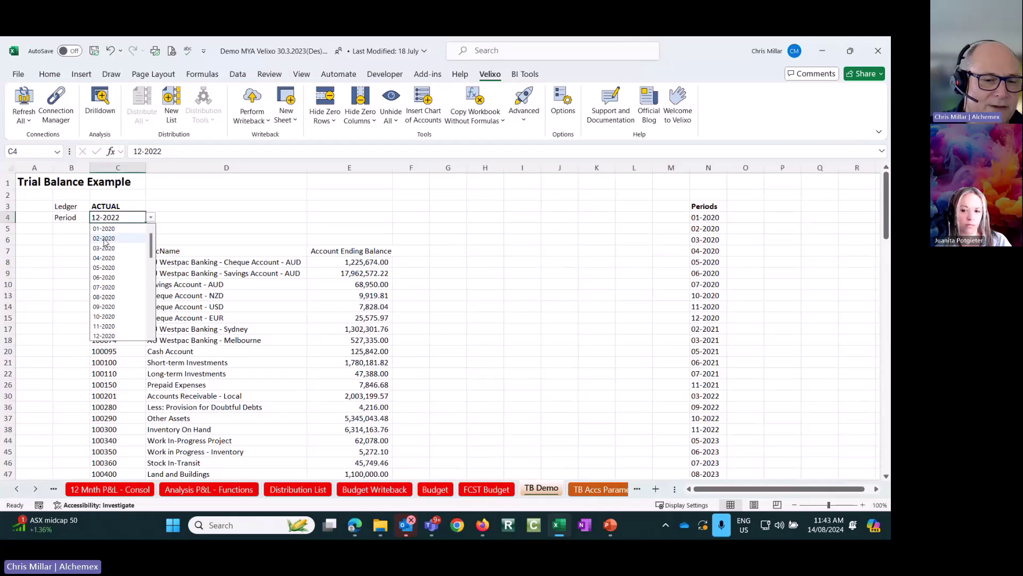
{"action": "left_click", "coordinate": [104, 238]}
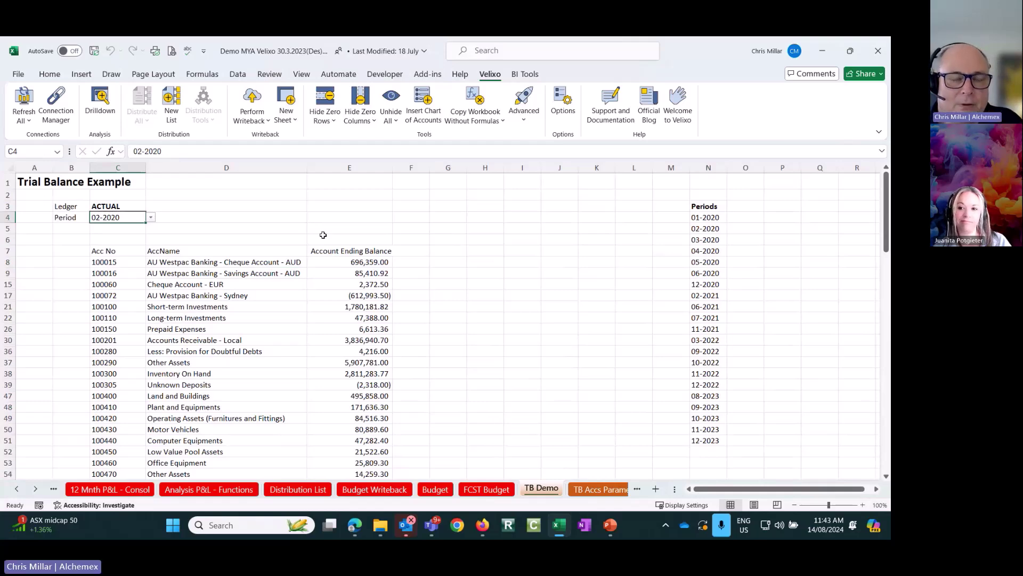
Step: Open the Business Partner Financial Pack workbook from the Excel start page
{"action": "left_click", "coordinate": [18, 75]}
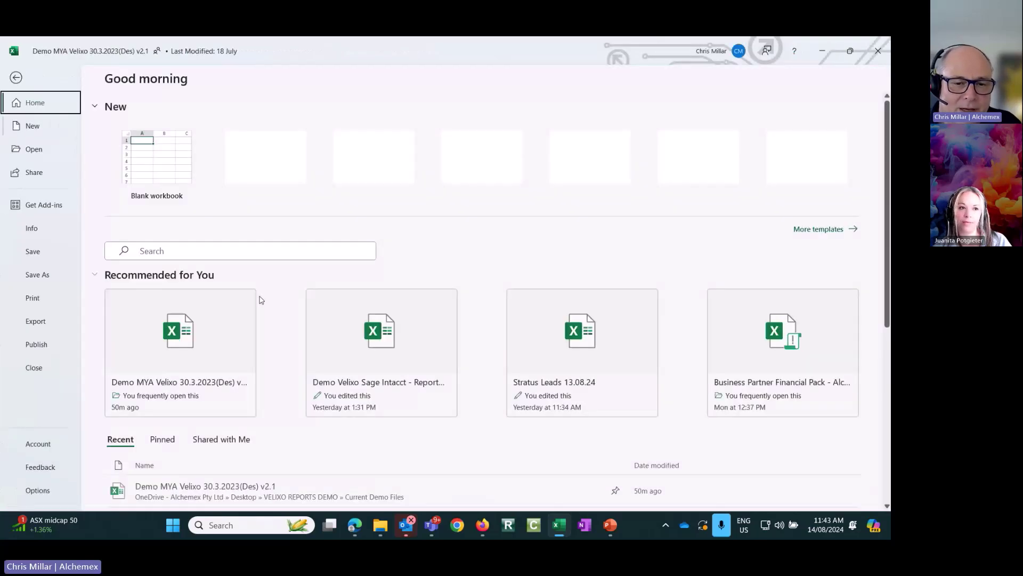
{"action": "scroll", "coordinate": [267, 449], "scroll_direction": "down", "scroll_amount": 2}
{"action": "left_click", "coordinate": [162, 355]}
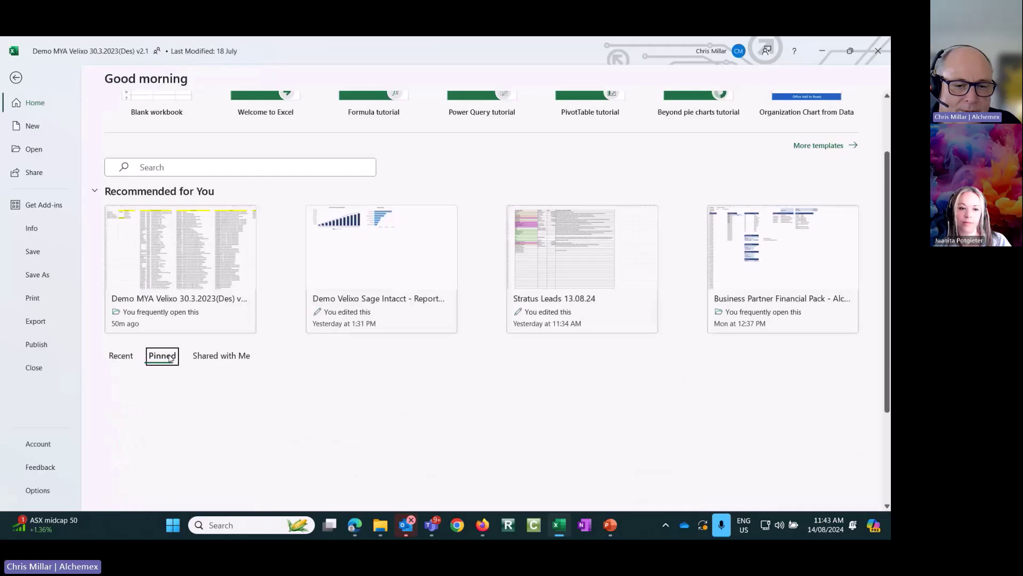
{"action": "left_click", "coordinate": [178, 443]}
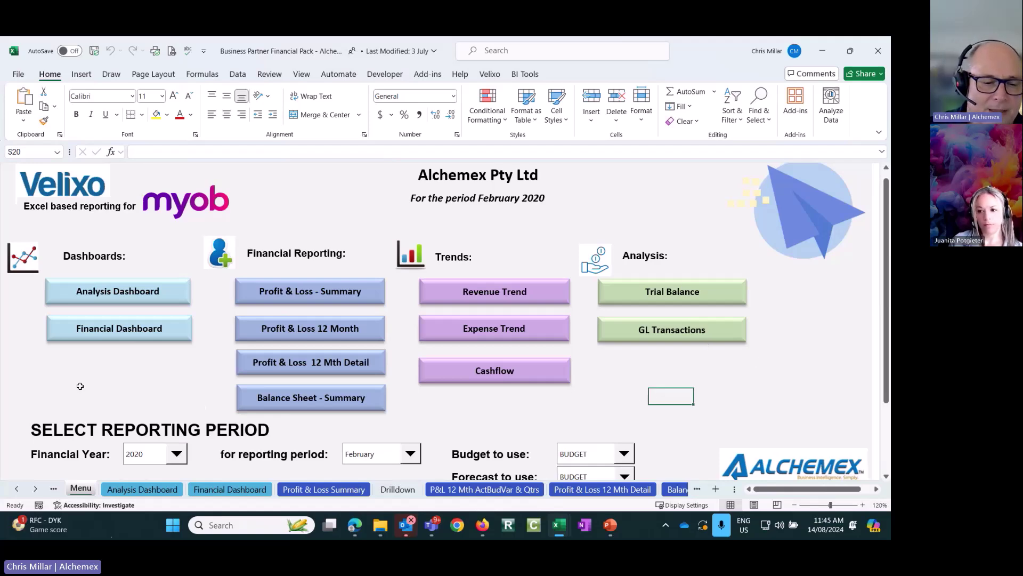
Step: Display the Analysis Dashboard sheet and collapse the ribbon to give the dashboard more room
{"action": "left_click", "coordinate": [140, 491]}
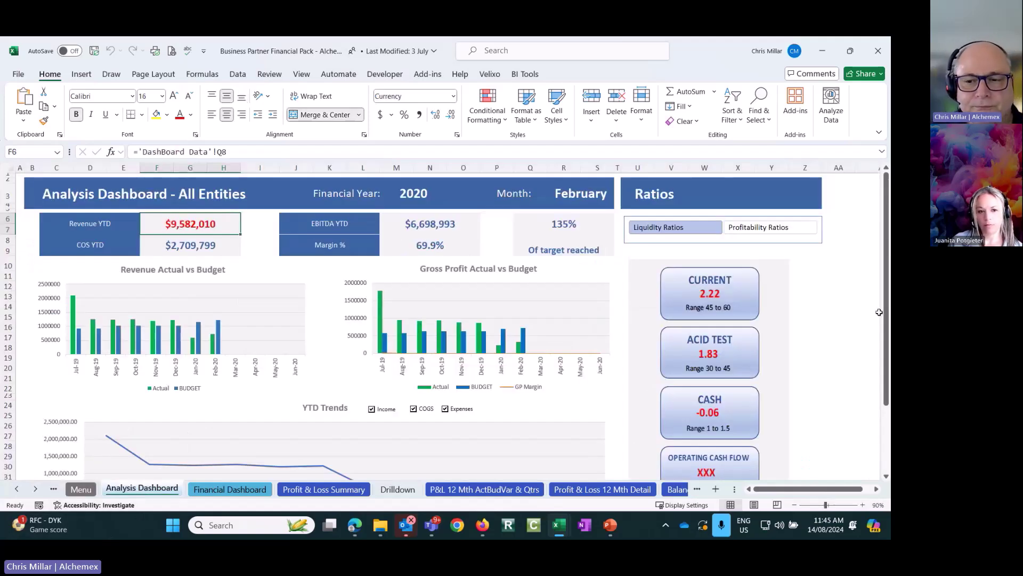
{"action": "right_click", "coordinate": [864, 113]}
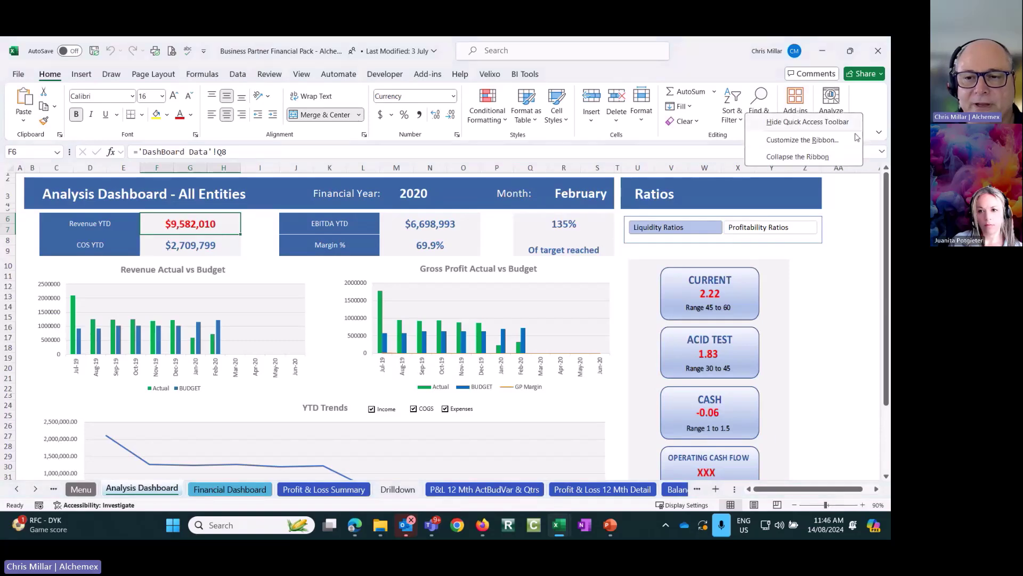
{"action": "left_click", "coordinate": [836, 154]}
{"action": "left_click", "coordinate": [845, 379]}
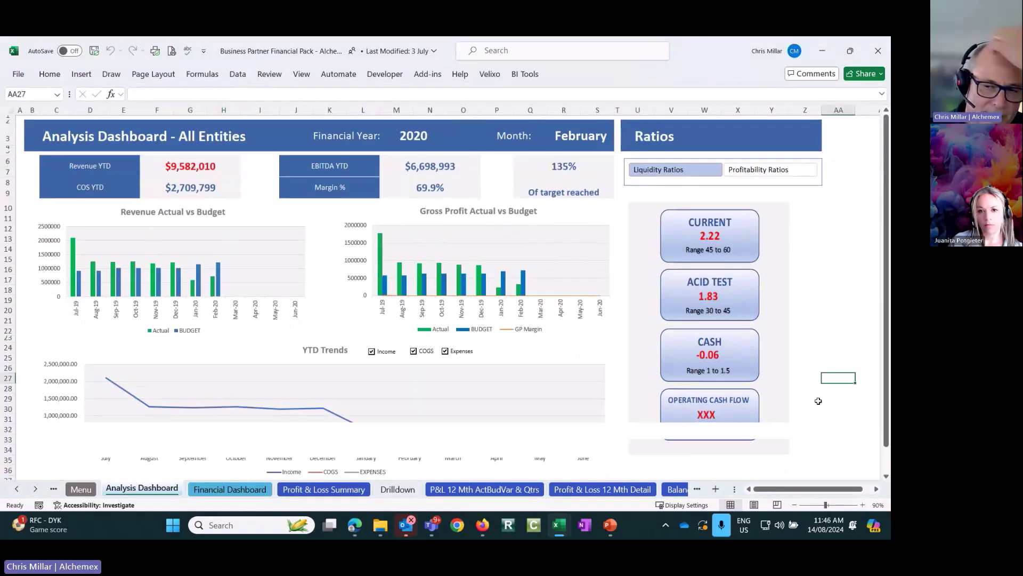
Step: Compare the dashboard's profitability and liquidity ratios, and view the Financial Dashboard sheet
{"action": "left_click", "coordinate": [771, 174]}
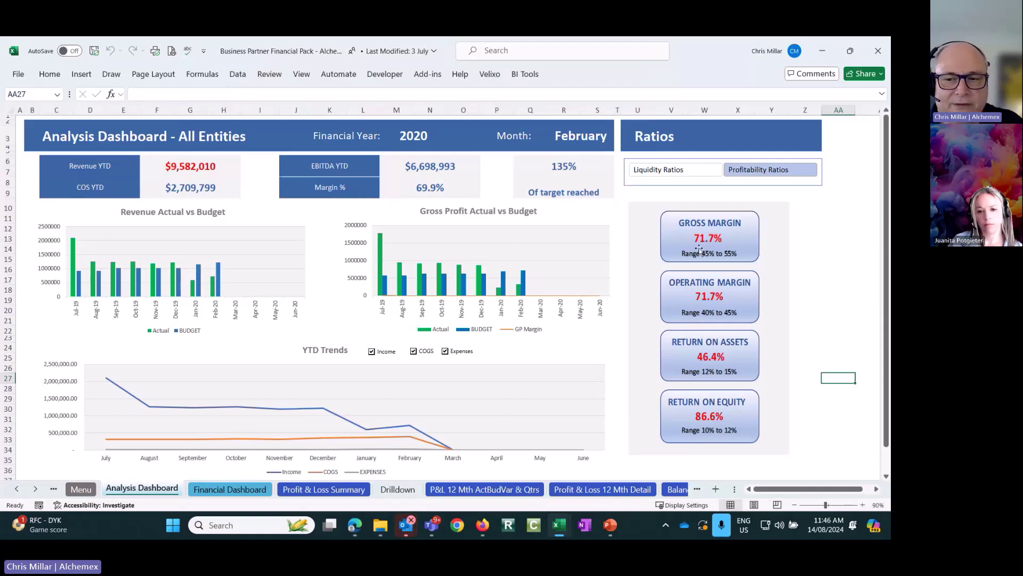
{"action": "left_click", "coordinate": [670, 171]}
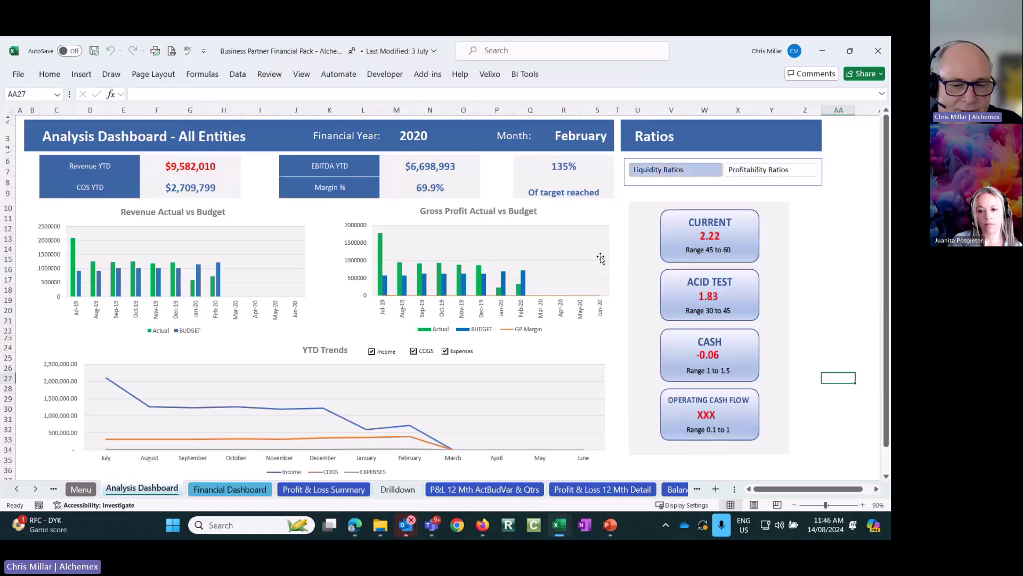
{"action": "left_click", "coordinate": [226, 490]}
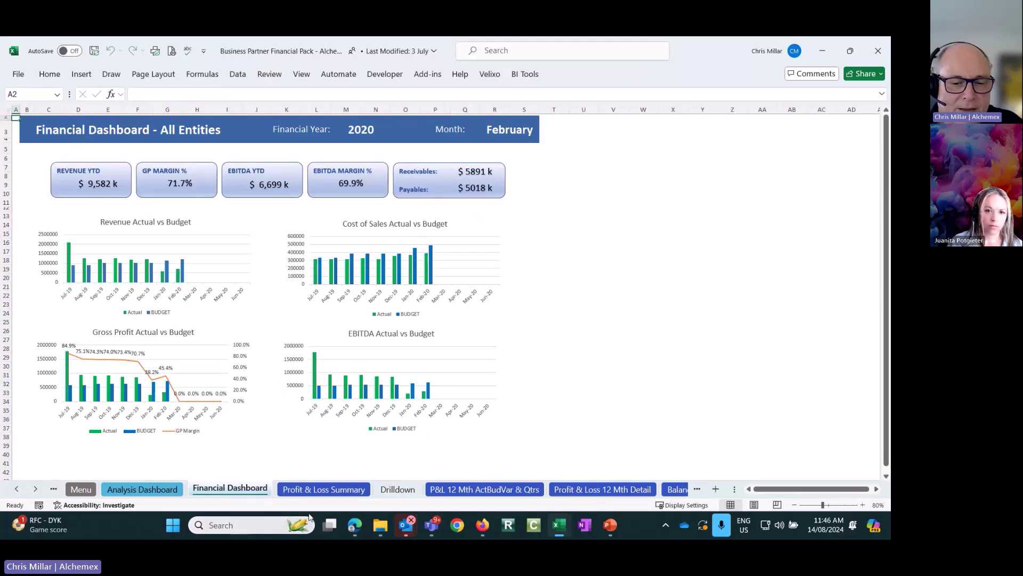
Step: Review the Profit & Loss Summary sheet from revenue down to the balance check, including its branch choices, keeping All Entities
{"action": "left_click", "coordinate": [323, 488]}
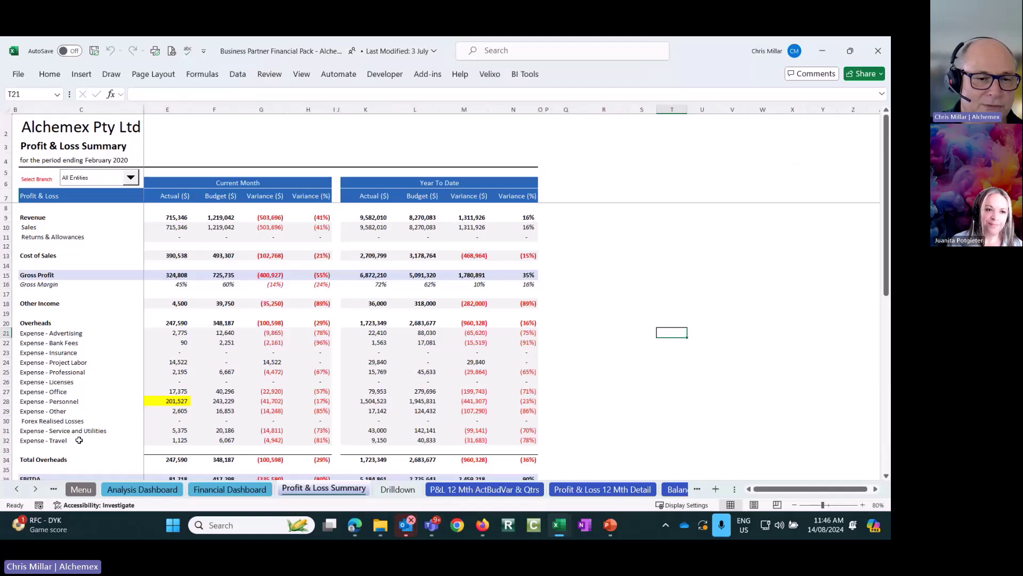
{"action": "left_click", "coordinate": [132, 180]}
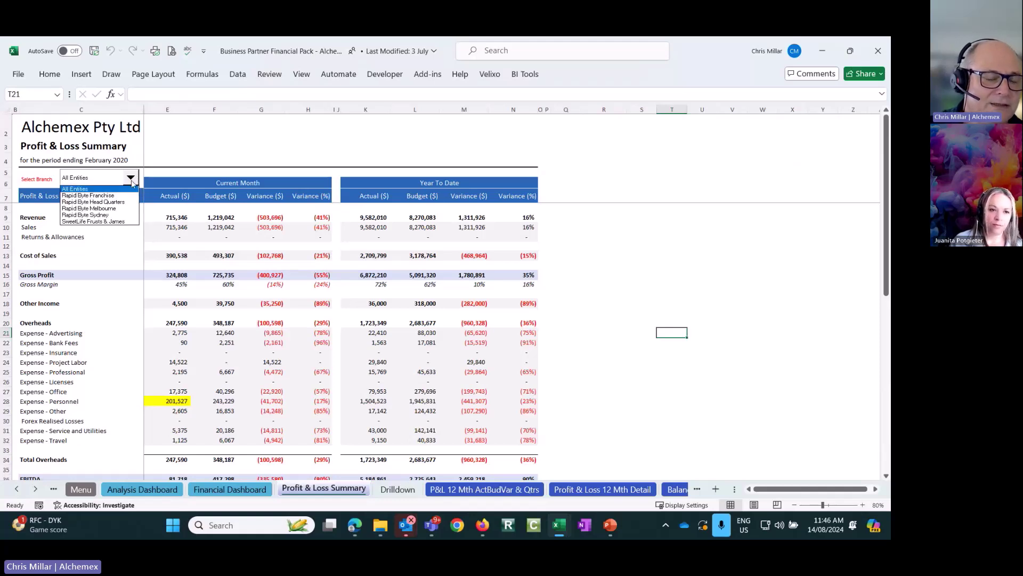
{"action": "left_click", "coordinate": [131, 180]}
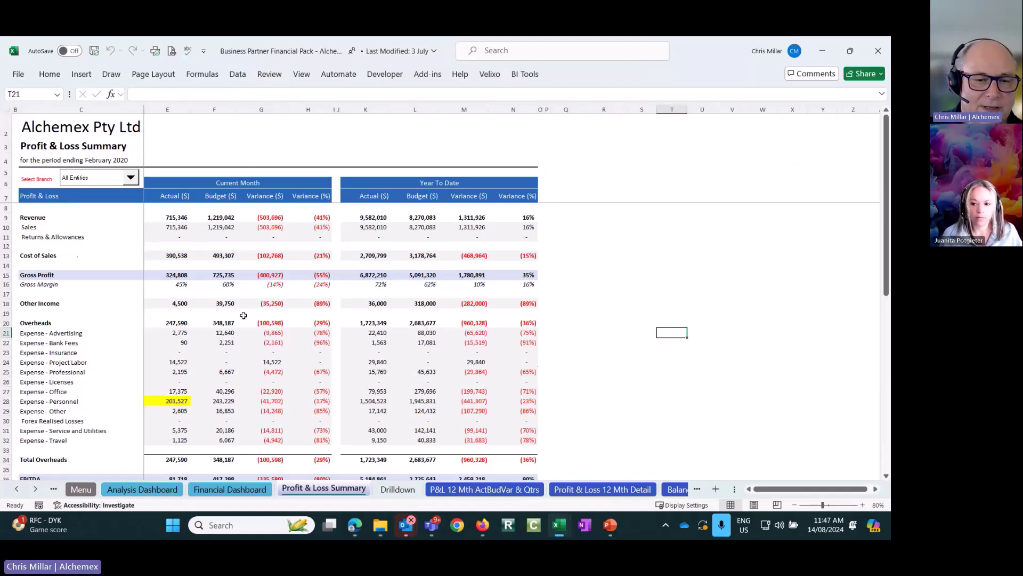
{"action": "scroll", "coordinate": [244, 319], "scroll_direction": "down", "scroll_amount": 4}
{"action": "scroll", "coordinate": [248, 370], "scroll_direction": "down", "scroll_amount": 5}
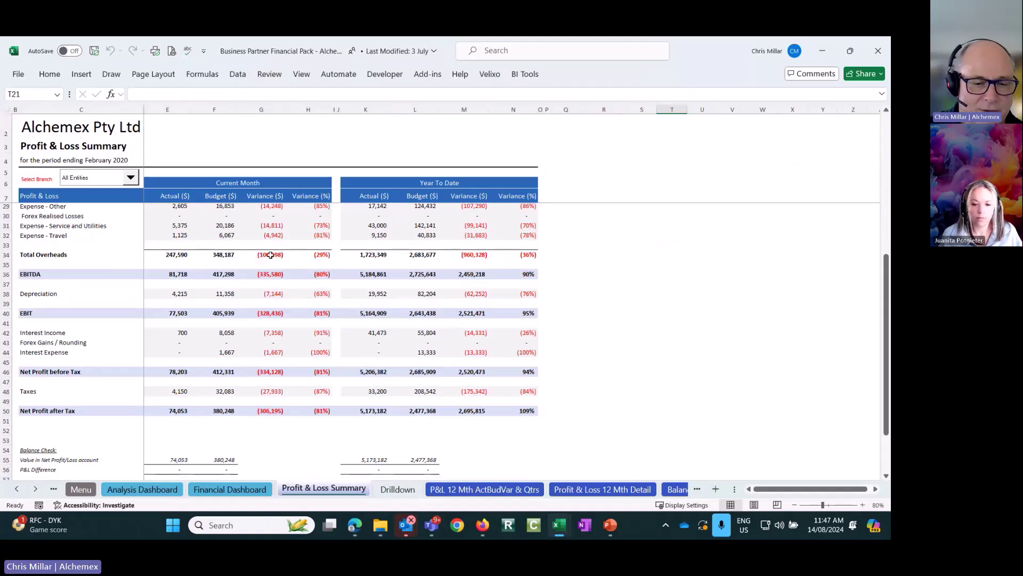
{"action": "scroll", "coordinate": [285, 386], "scroll_direction": "up", "scroll_amount": 9}
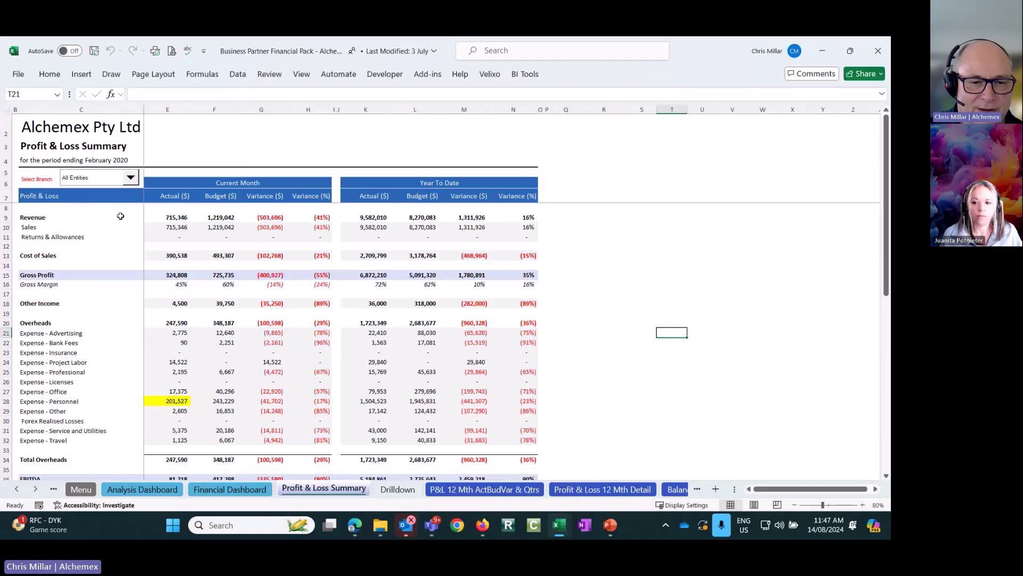
Step: View the Drilldown sheet, and expand and collapse the Quarter 3 months on the P&L 12 Mth ActBudVar & Qtrs sheet
{"action": "left_click", "coordinate": [394, 489]}
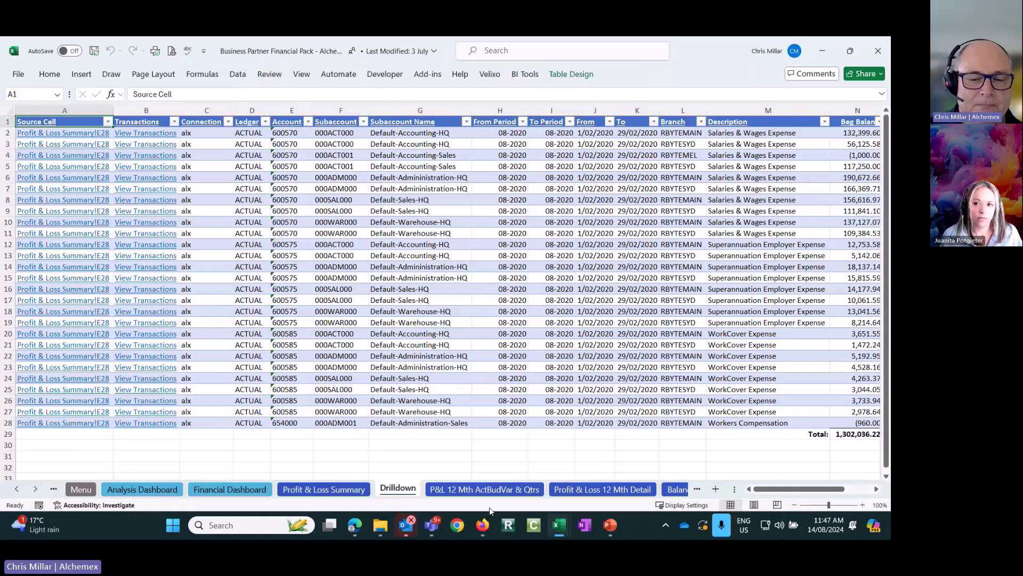
{"action": "left_click", "coordinate": [487, 489]}
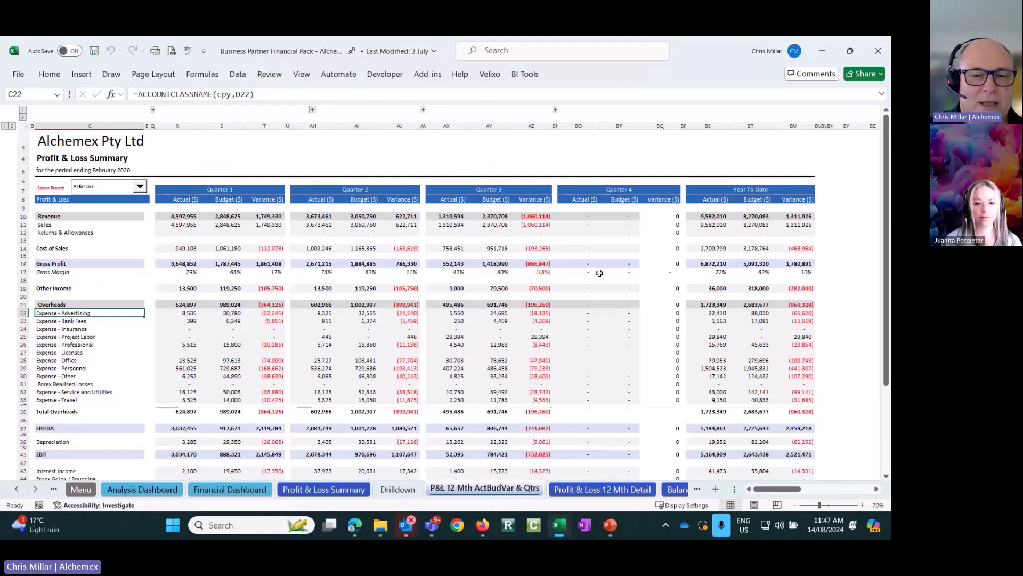
{"action": "left_click", "coordinate": [423, 109]}
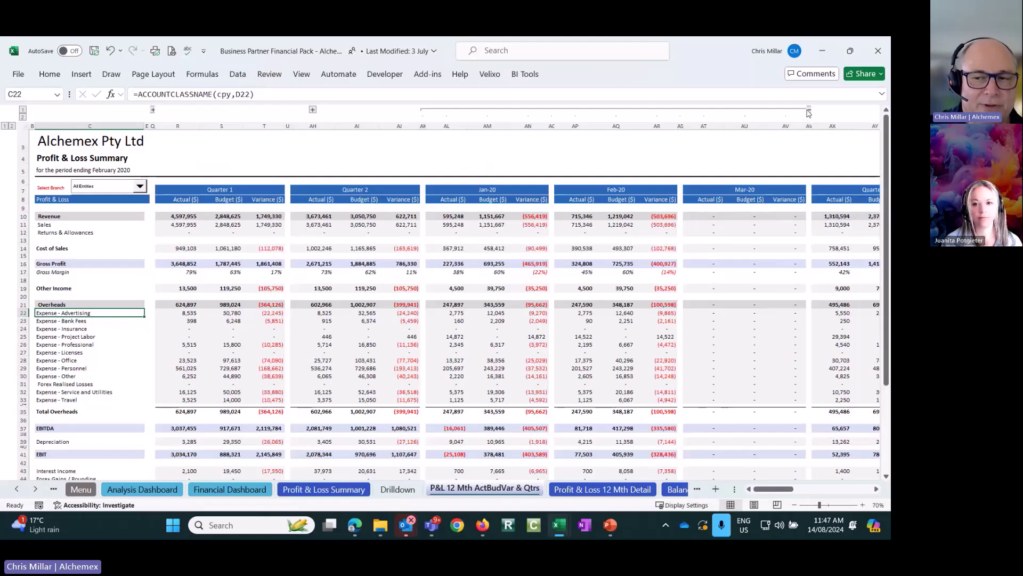
{"action": "left_click", "coordinate": [809, 109]}
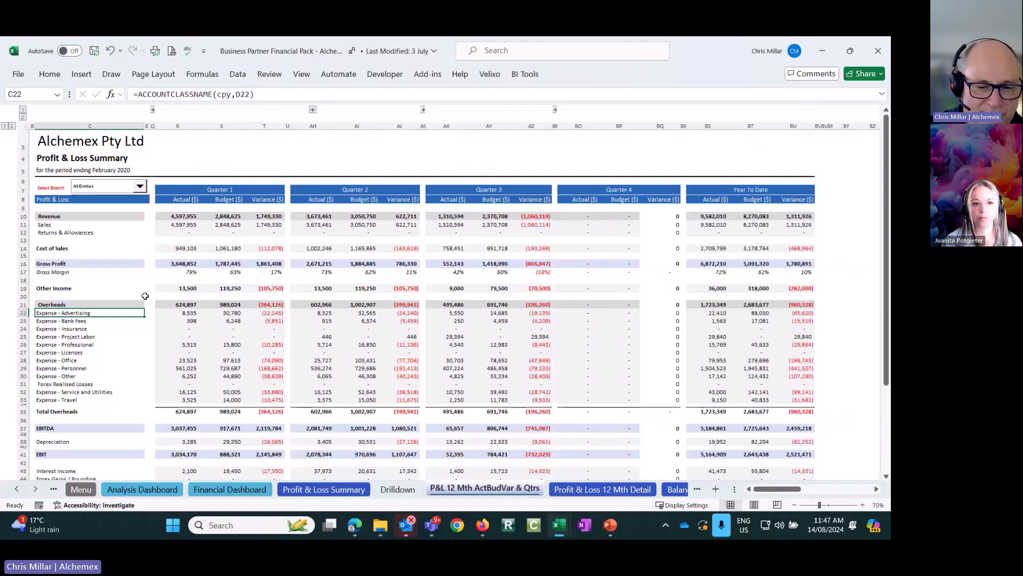
Step: Examine the account-level overhead lines on the Profit & Loss 12 Mth Detail sheet
{"action": "left_click", "coordinate": [35, 489]}
{"action": "left_click", "coordinate": [35, 488]}
{"action": "left_click", "coordinate": [35, 489]}
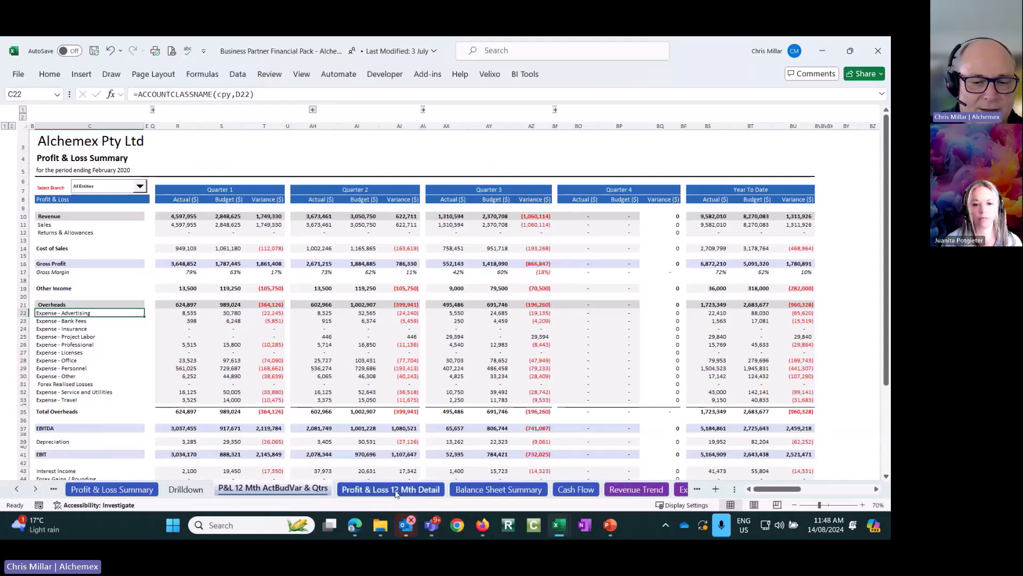
{"action": "left_click", "coordinate": [396, 491]}
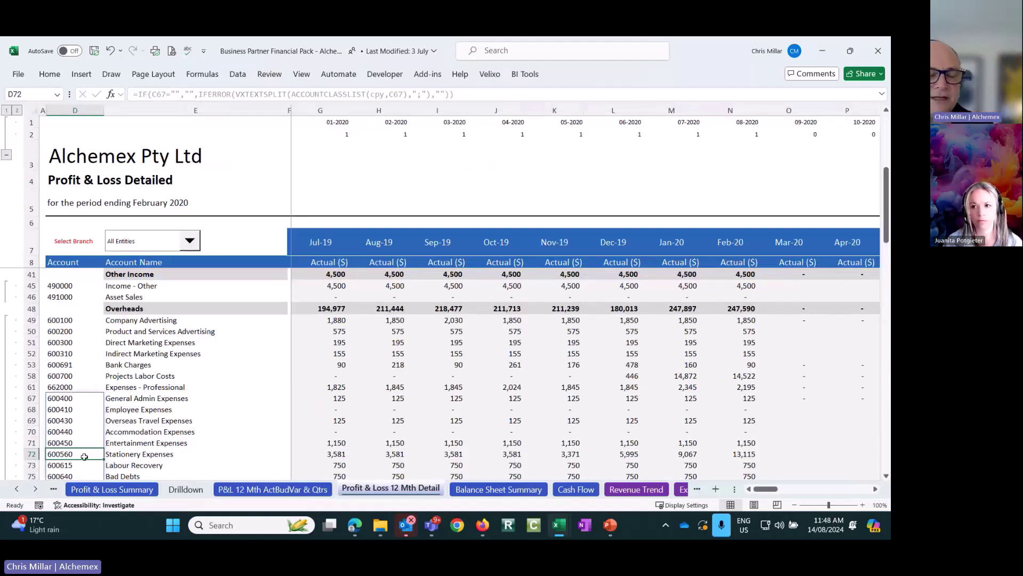
{"action": "scroll", "coordinate": [90, 416], "scroll_direction": "down", "scroll_amount": 2}
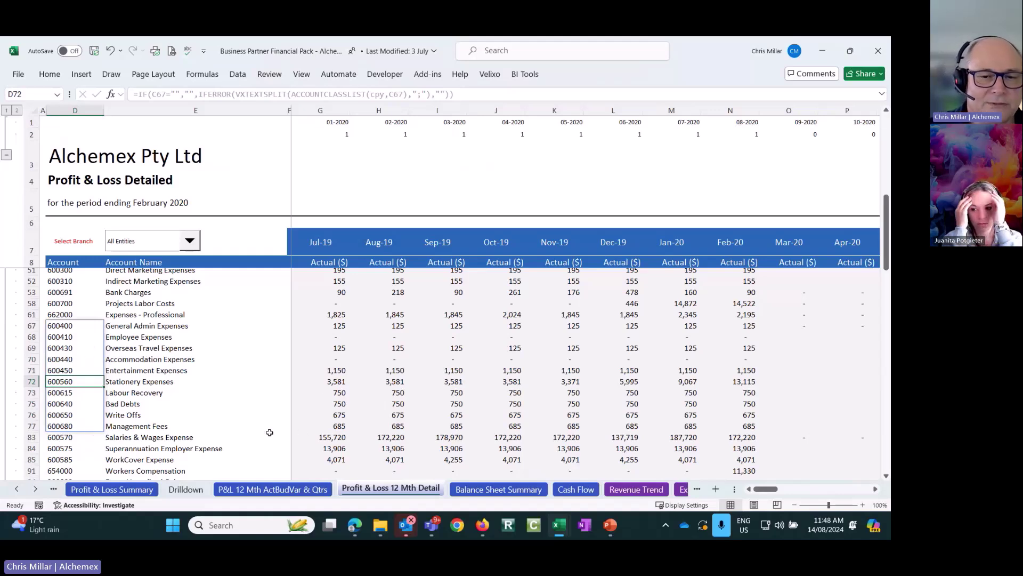
{"action": "scroll", "coordinate": [269, 432], "scroll_direction": "up", "scroll_amount": 2}
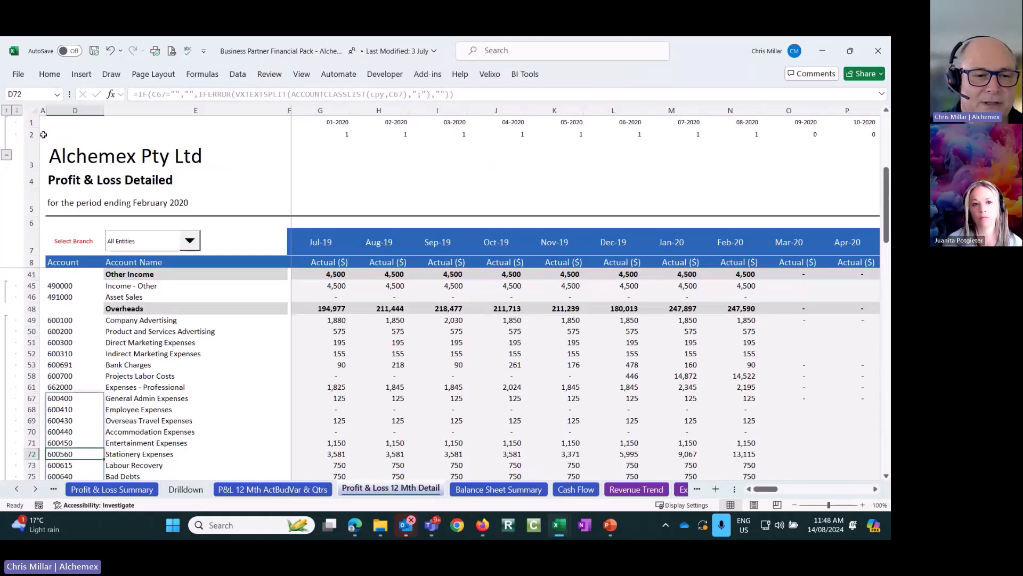
Step: Collapse the detailed profit and loss to category totals, review it through to net profit, and expand all account rows again
{"action": "left_click", "coordinate": [6, 113]}
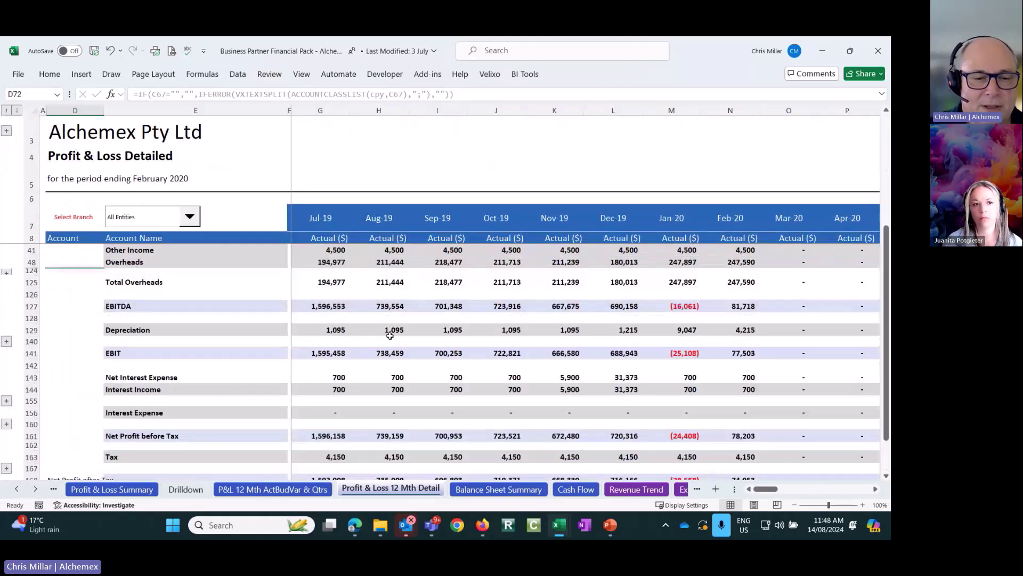
{"action": "scroll", "coordinate": [367, 320], "scroll_direction": "down", "scroll_amount": 2}
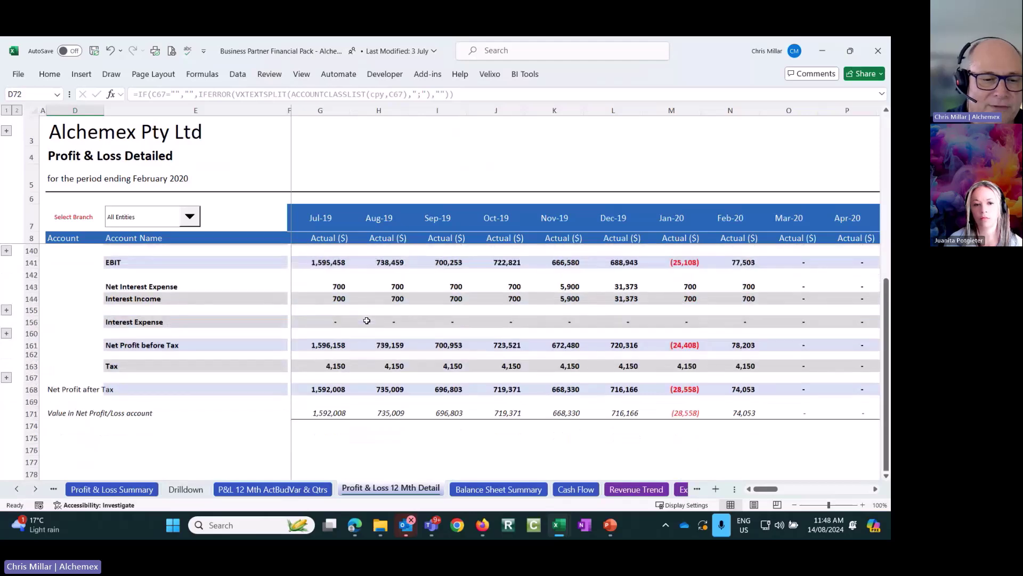
{"action": "scroll", "coordinate": [367, 319], "scroll_direction": "up", "scroll_amount": 5}
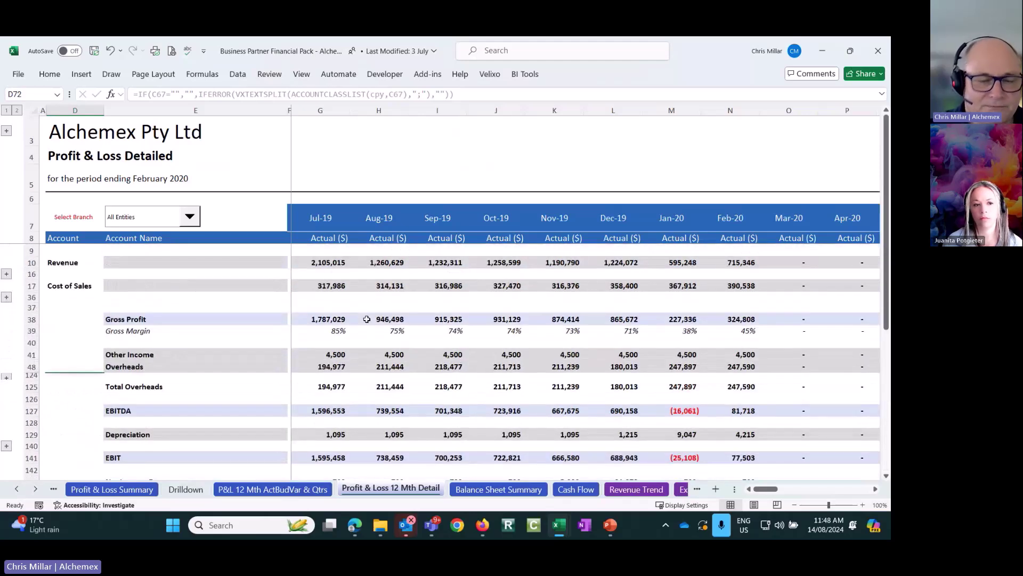
{"action": "left_click", "coordinate": [19, 111]}
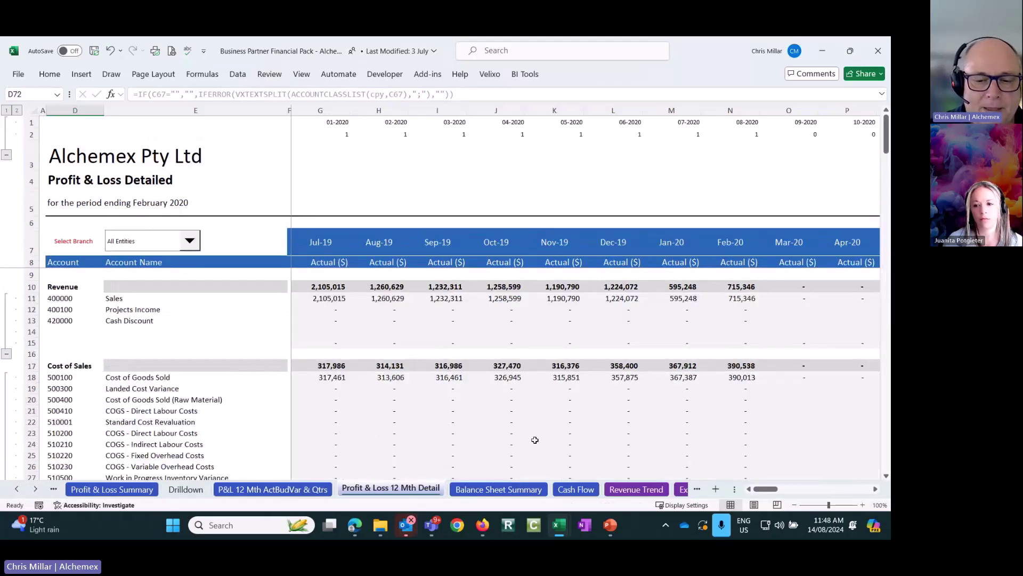
Step: Review the Balance Sheet Summary sheet from cash and cash equivalents down to the equity check lines
{"action": "left_click", "coordinate": [498, 490]}
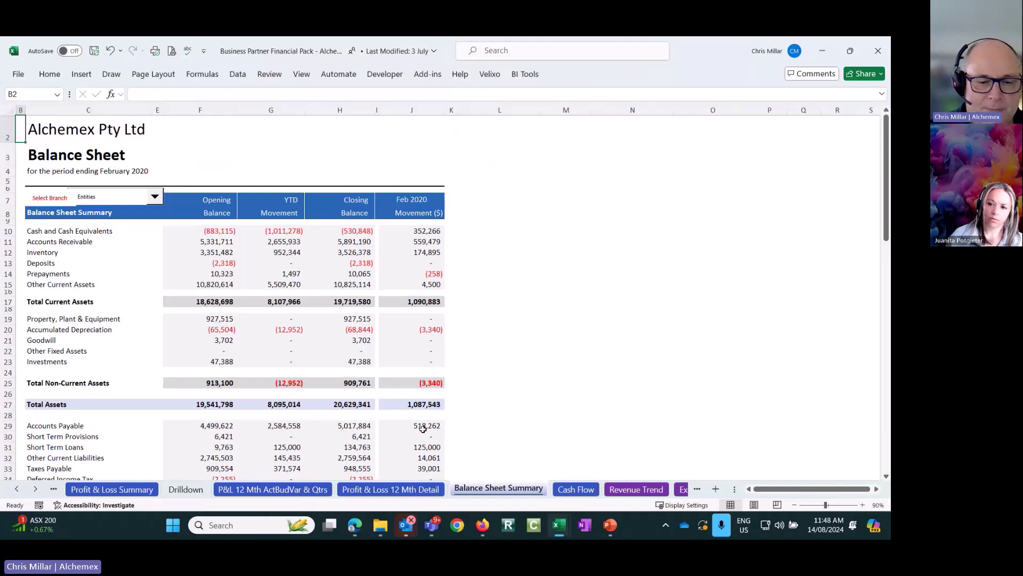
{"action": "scroll", "coordinate": [306, 334], "scroll_direction": "down", "scroll_amount": 9}
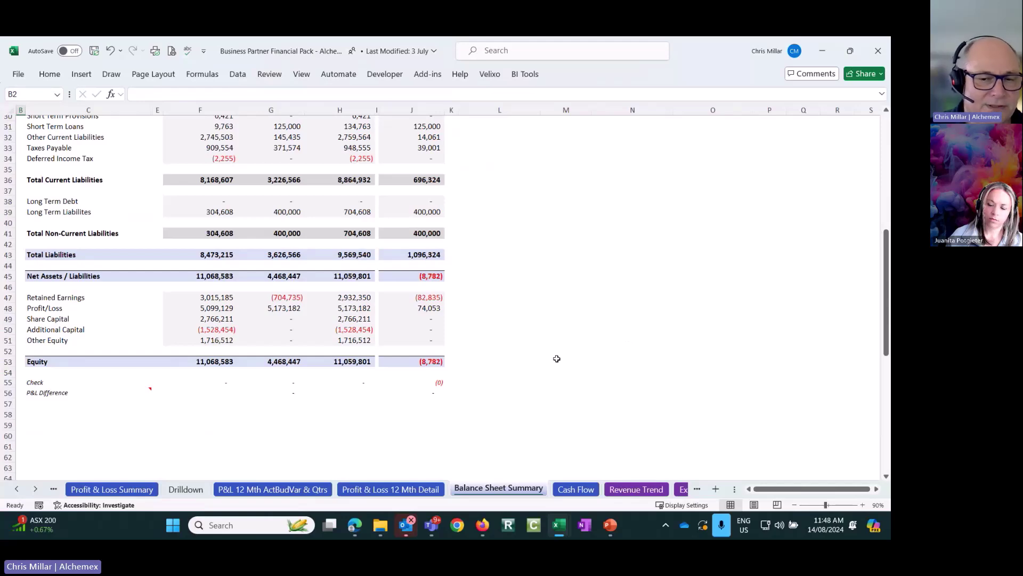
{"action": "scroll", "coordinate": [556, 358], "scroll_direction": "up", "scroll_amount": 9}
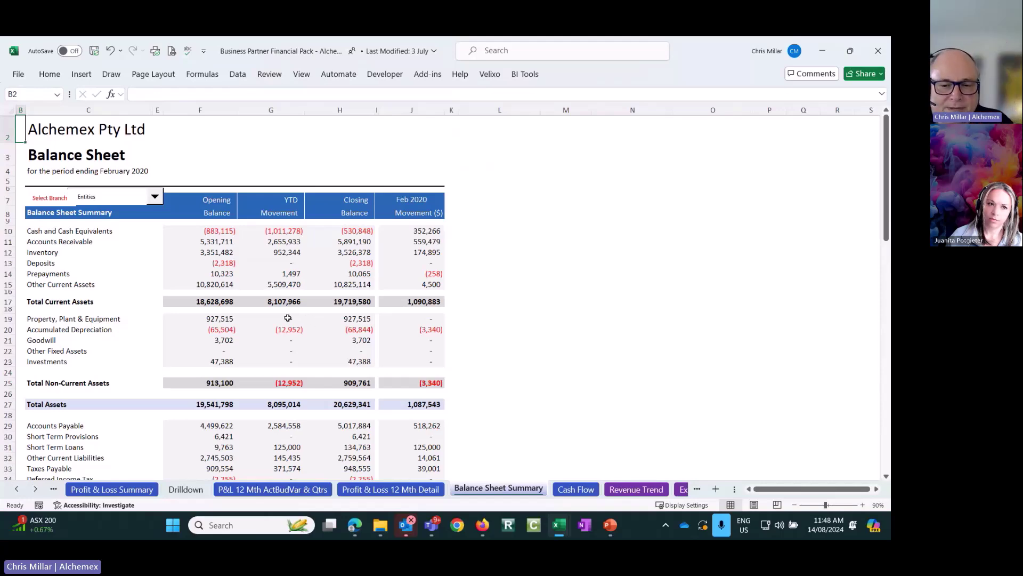
Step: View the Cash Flow, Revenue Trend, Expense Trend and Trial Balance sheets in turn
{"action": "left_click", "coordinate": [576, 489]}
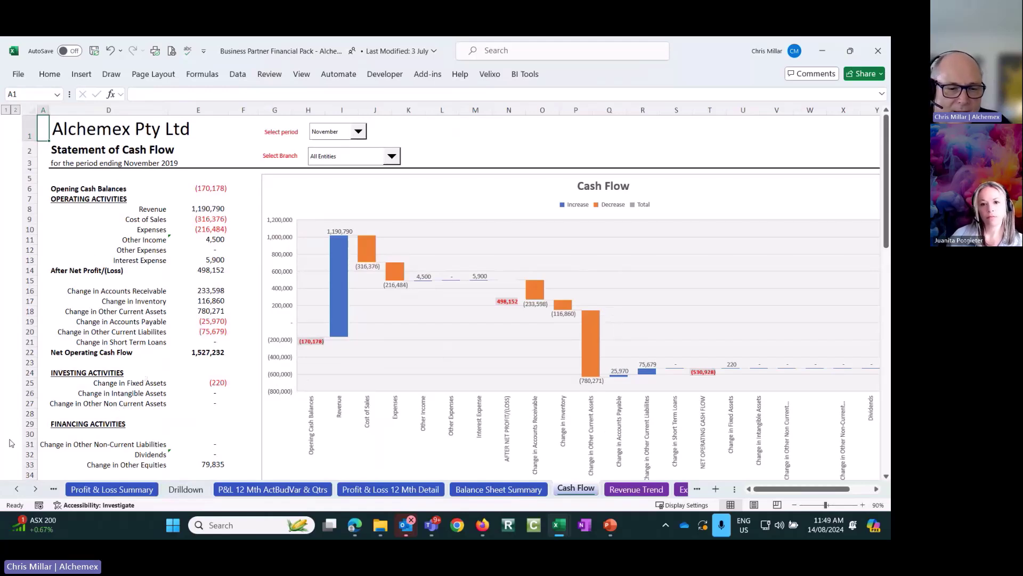
{"action": "left_click", "coordinate": [36, 489]}
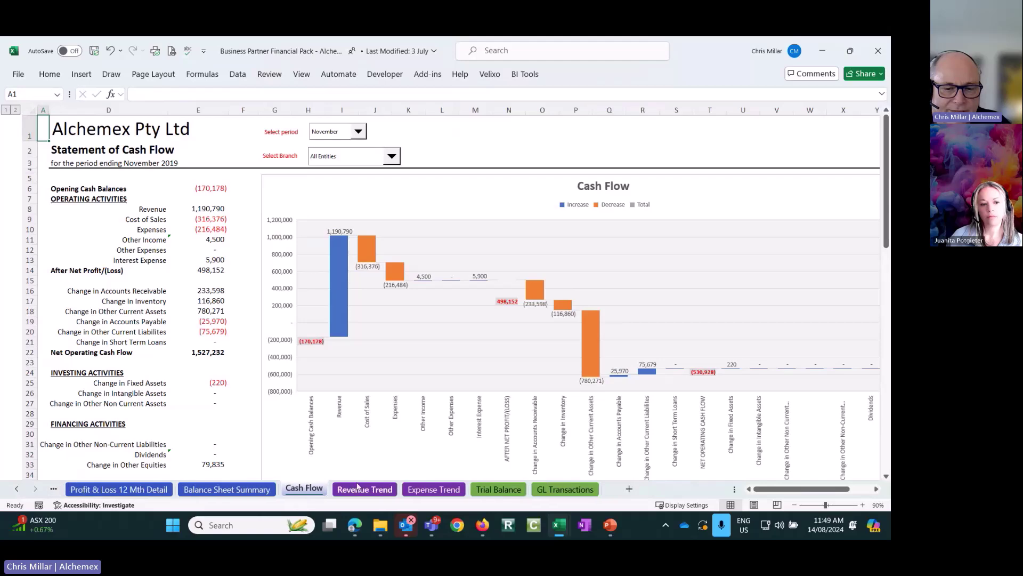
{"action": "left_click", "coordinate": [359, 488]}
{"action": "left_click", "coordinate": [434, 489]}
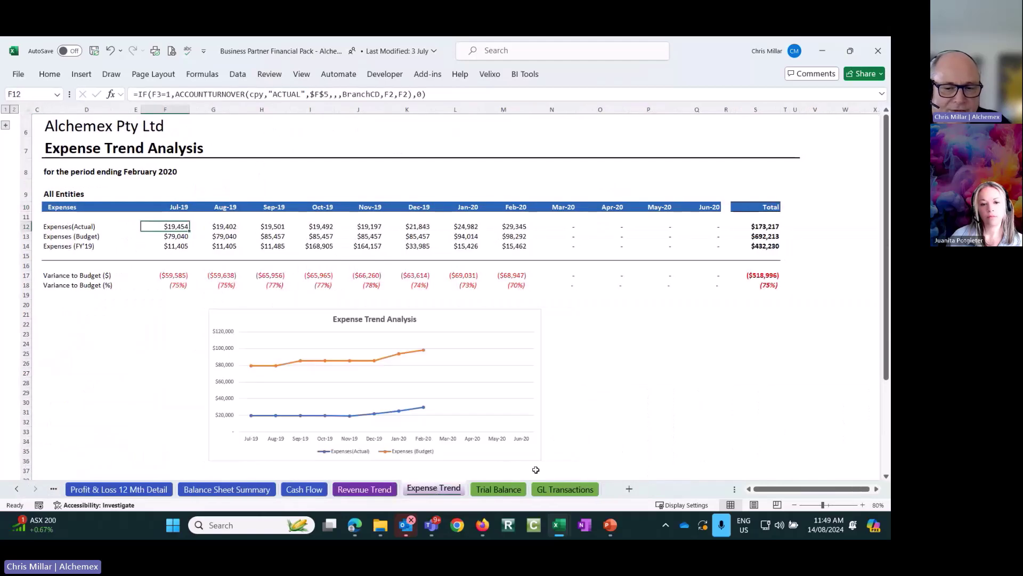
{"action": "left_click", "coordinate": [498, 490]}
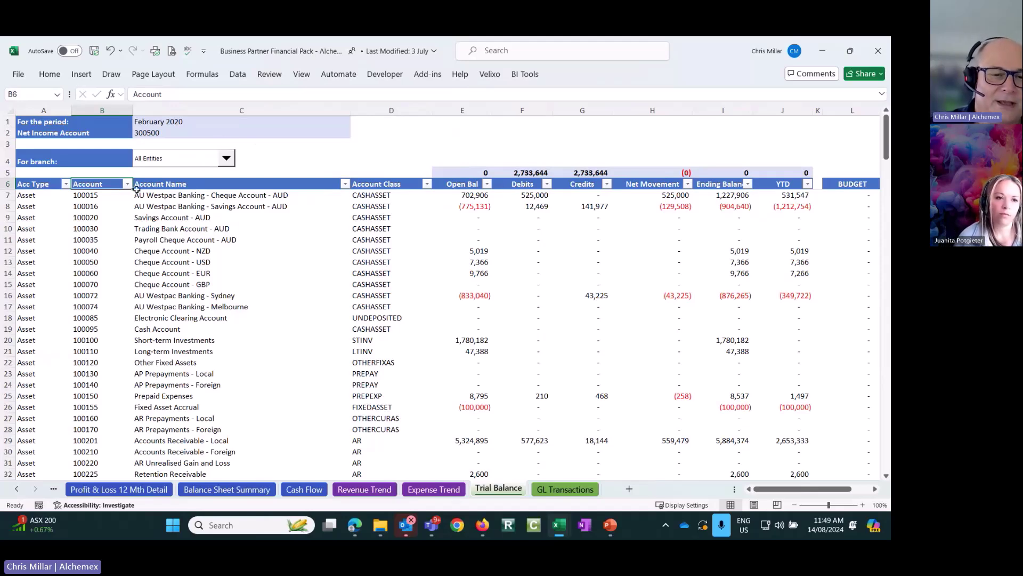
Step: Check the Account column filter on the Trial Balance sheet and view the GL Transactions sheet
{"action": "left_click", "coordinate": [128, 186]}
{"action": "left_click", "coordinate": [128, 185]}
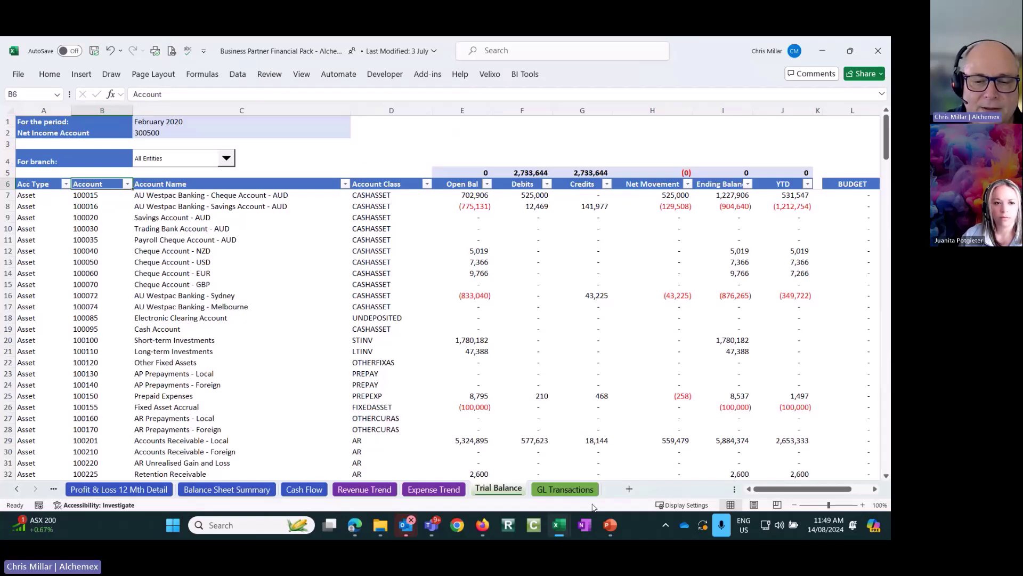
{"action": "left_click", "coordinate": [579, 490]}
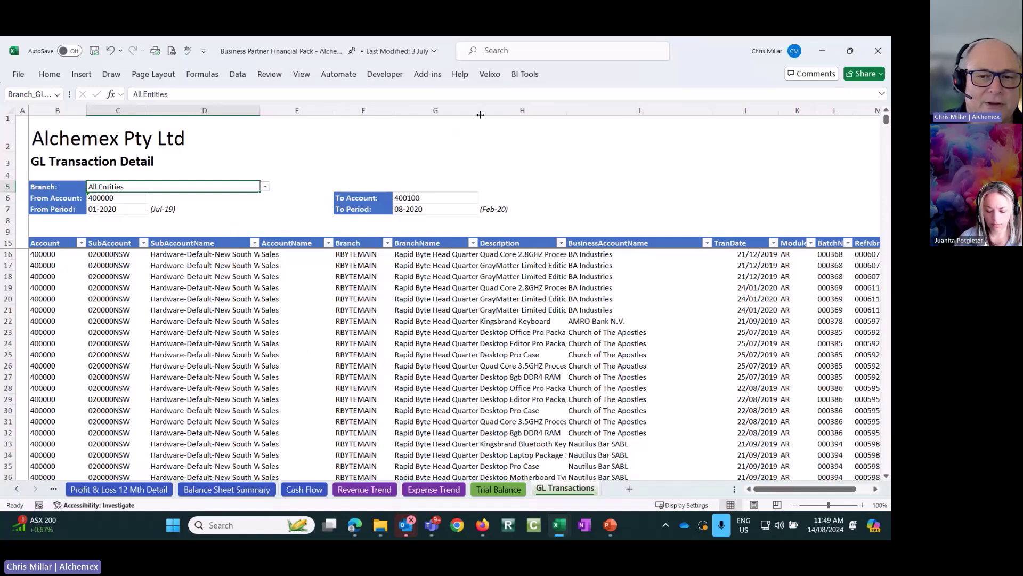
Step: Keep the Velixo ribbon expanded and refresh the GL Transaction Detail report data
{"action": "left_click", "coordinate": [490, 75]}
{"action": "right_click", "coordinate": [735, 108]}
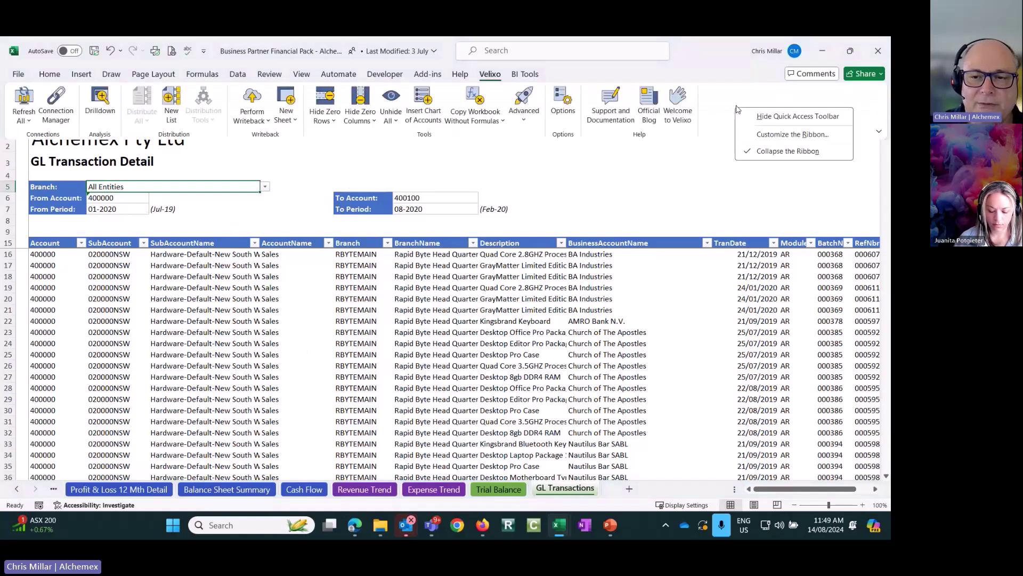
{"action": "left_click", "coordinate": [773, 150]}
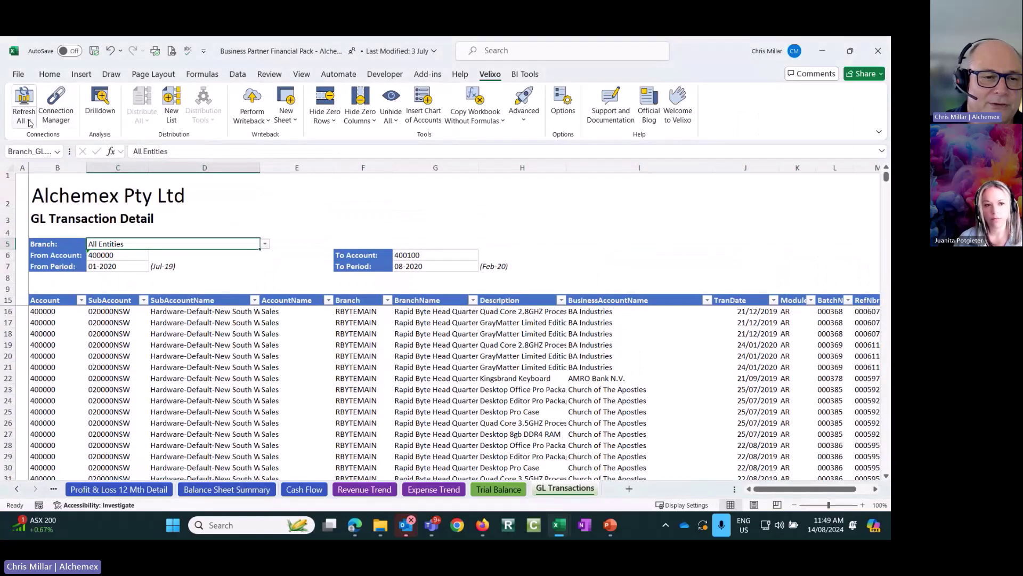
{"action": "left_click", "coordinate": [23, 119]}
{"action": "left_click", "coordinate": [40, 154]}
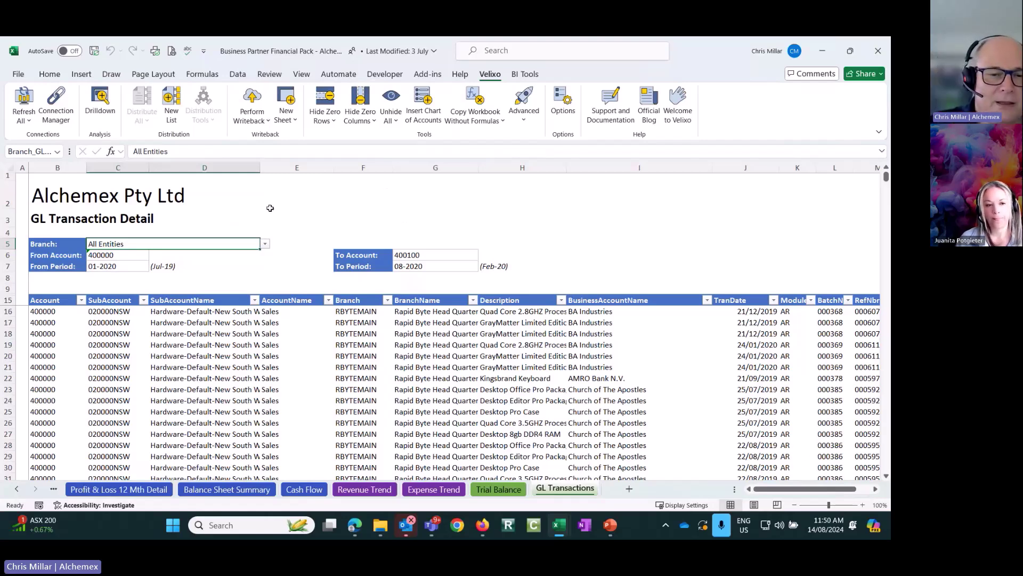
Step: Open the pinned workbook Velixo Payroll Pack v02 (DS) Updated Demo
{"action": "left_click", "coordinate": [19, 74]}
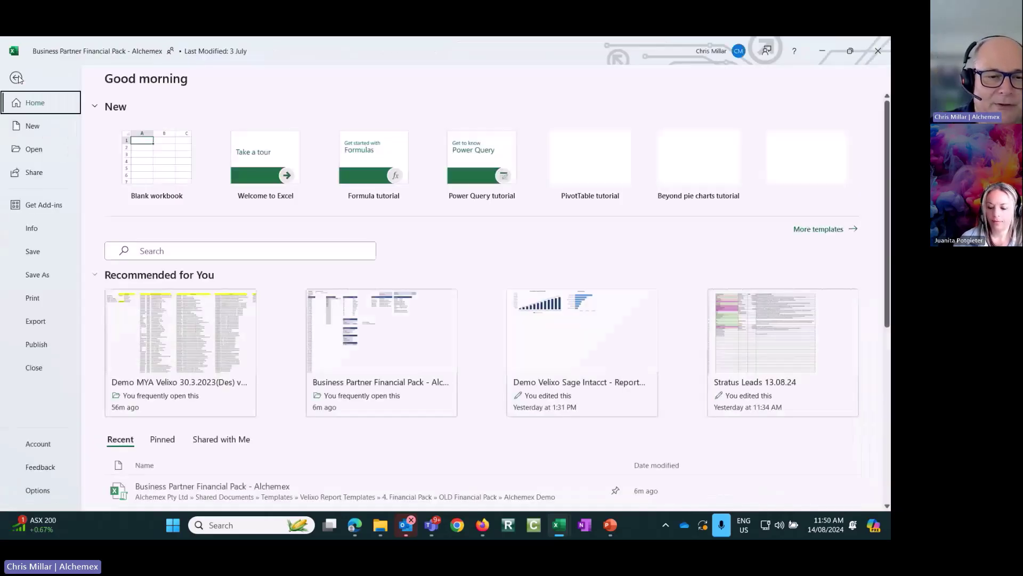
{"action": "left_click", "coordinate": [162, 440]}
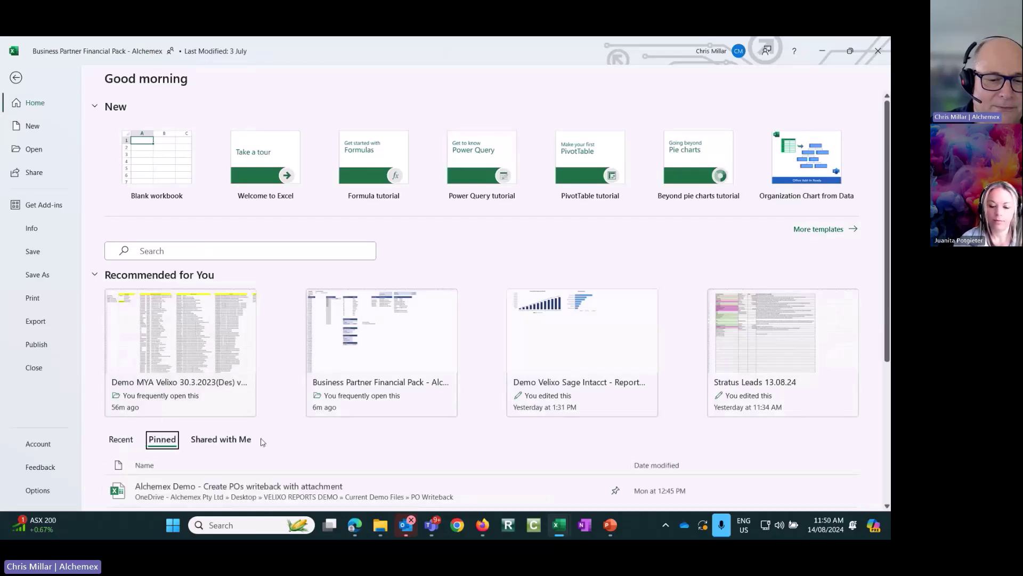
{"action": "scroll", "coordinate": [274, 442], "scroll_direction": "down", "scroll_amount": 3}
{"action": "scroll", "coordinate": [274, 441], "scroll_direction": "down", "scroll_amount": 2}
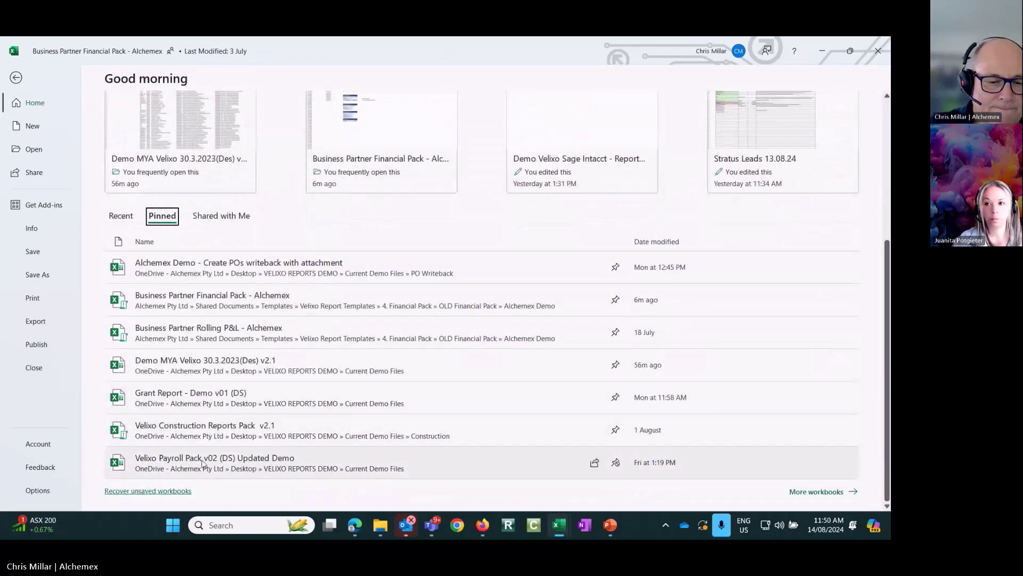
{"action": "left_click", "coordinate": [203, 464]}
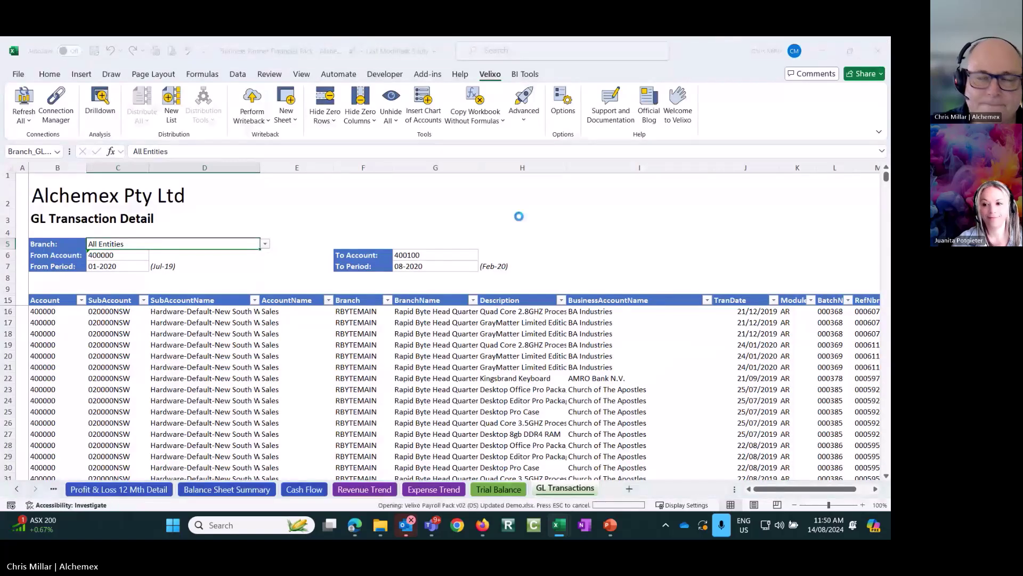
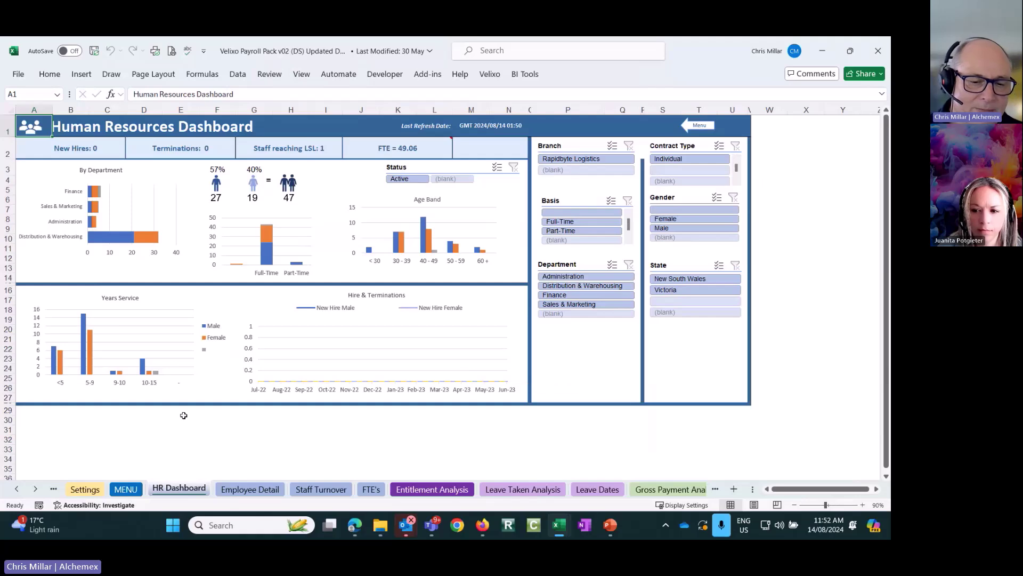
Step: Select a different employee on the Employee Detail sheet to show that person's employment details
{"action": "left_click", "coordinate": [251, 490]}
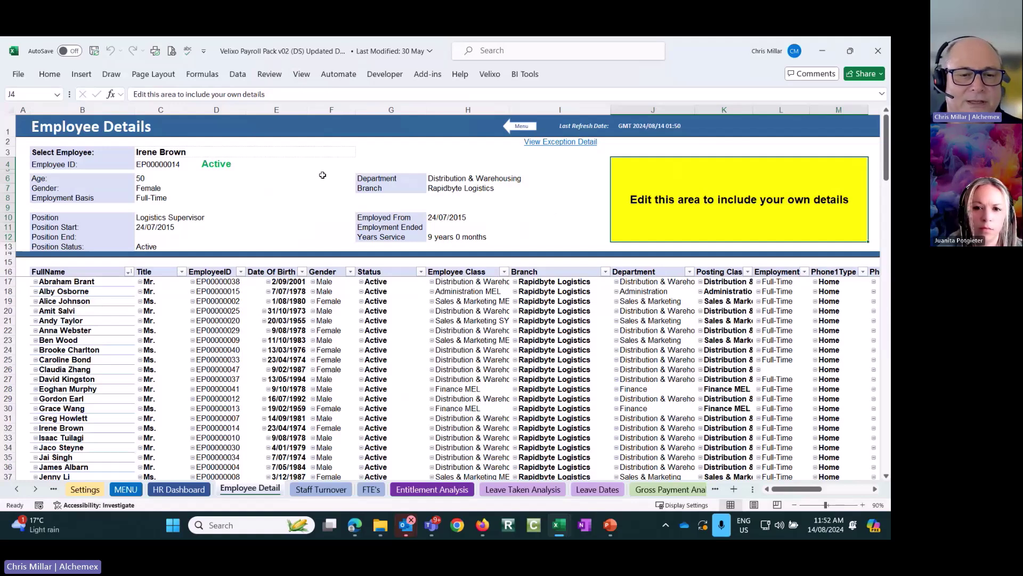
{"action": "left_click", "coordinate": [280, 153]}
{"action": "left_click", "coordinate": [358, 153]}
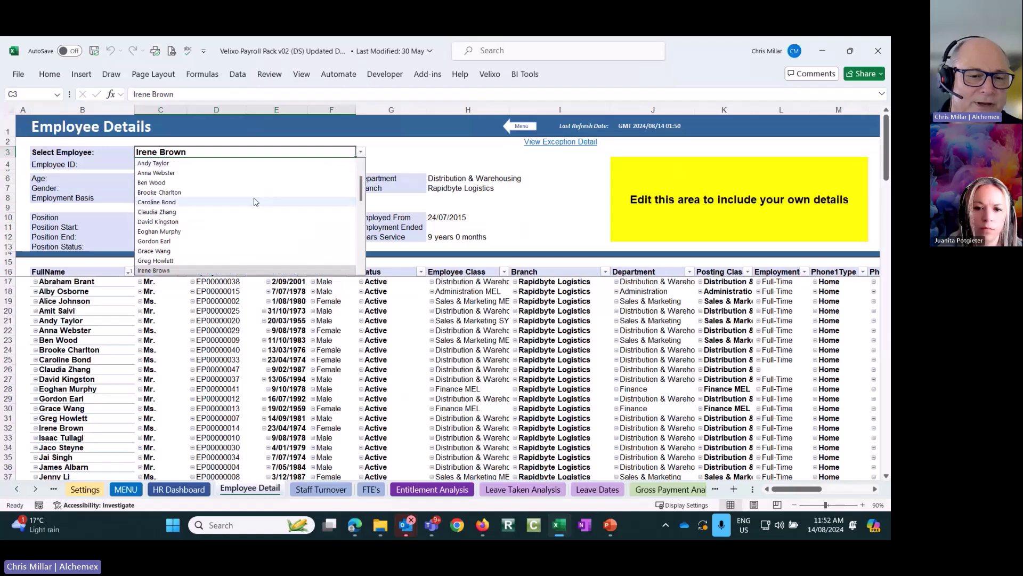
{"action": "left_click", "coordinate": [252, 202]}
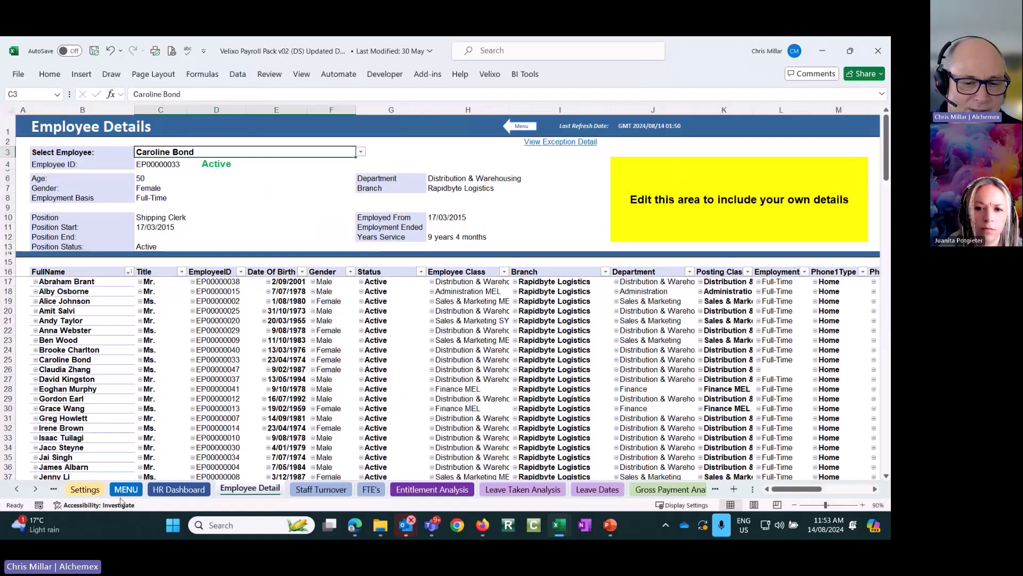
Step: View the Staff Turnover, FTE's and Entitlement Analysis sheets in turn, including the entitlement name options
{"action": "left_click", "coordinate": [313, 488]}
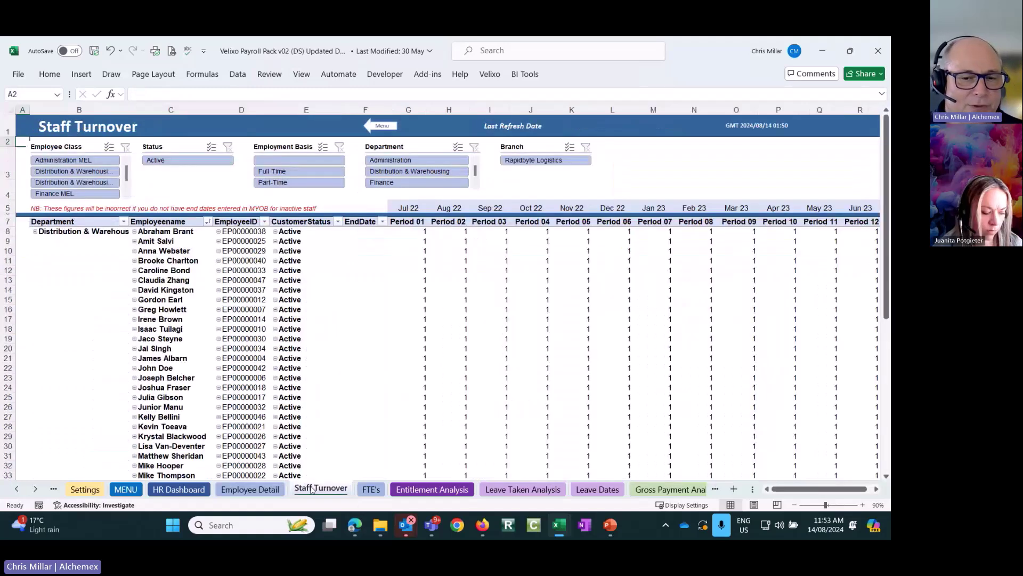
{"action": "left_click", "coordinate": [369, 489]}
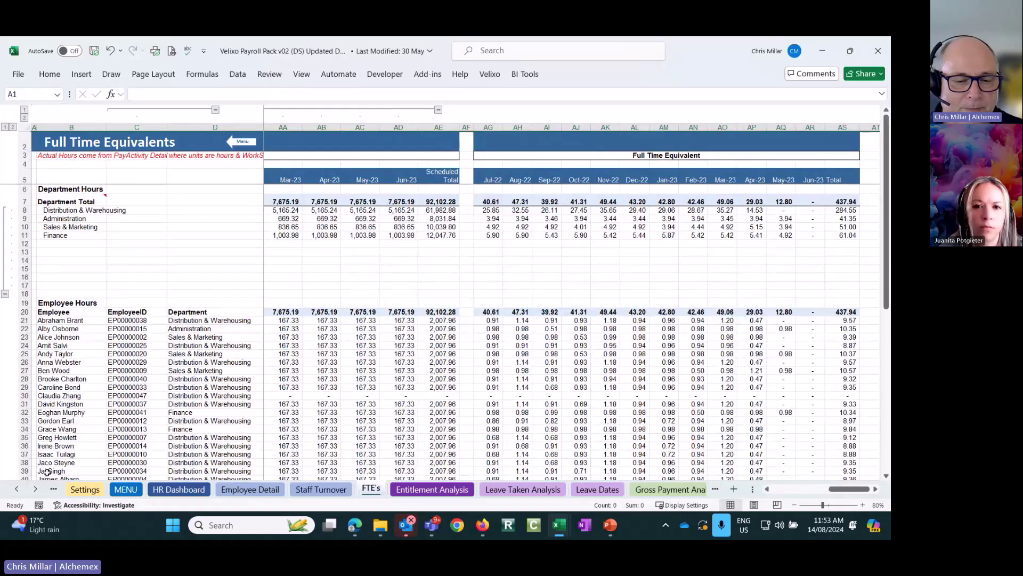
{"action": "left_click", "coordinate": [433, 490]}
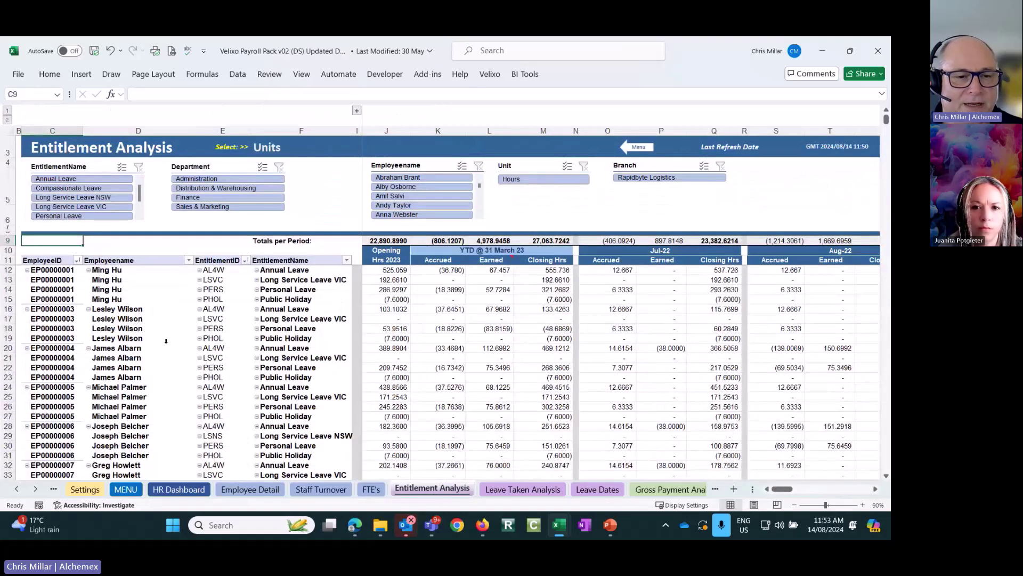
{"action": "mouse_move", "coordinate": [139, 194]}
{"action": "left_mouse_down"}
{"action": "mouse_move", "coordinate": [139, 207]}
{"action": "mouse_move", "coordinate": [141, 195]}
{"action": "left_mouse_up"}
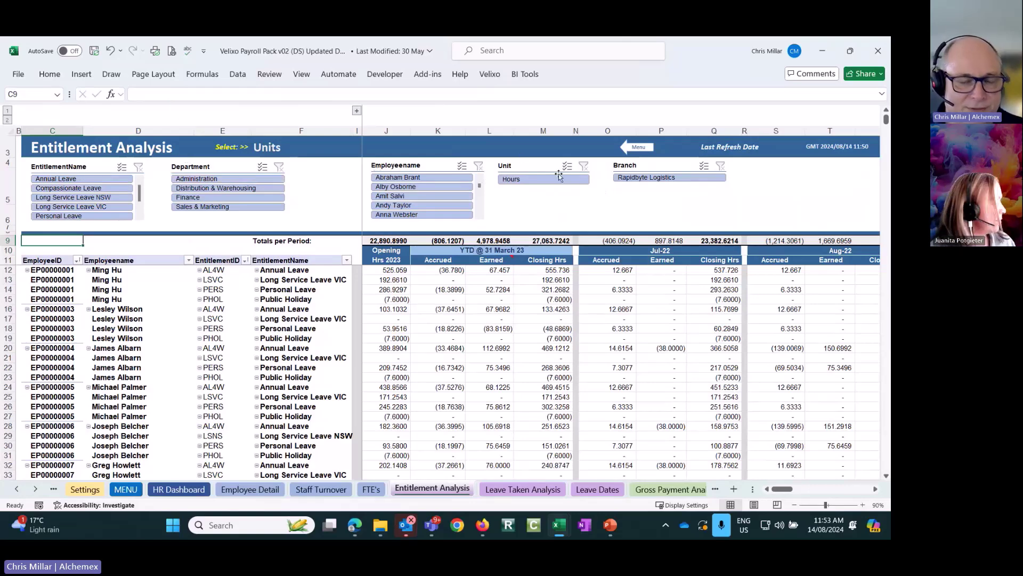
Step: Review the Leave Taken Analysis charts and the leave days by department and employee, and view the Leave Dates sheet
{"action": "left_click", "coordinate": [509, 489]}
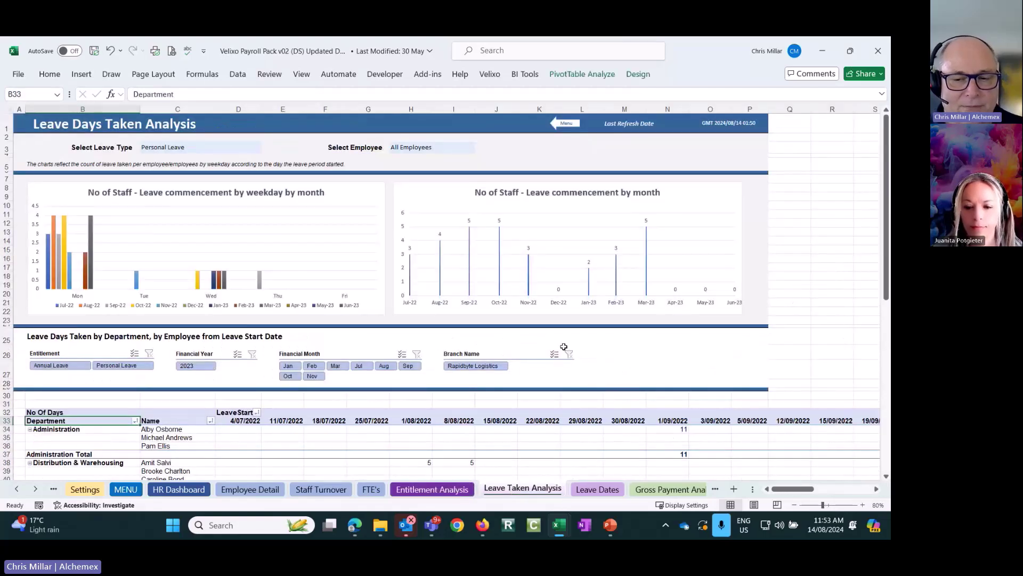
{"action": "scroll", "coordinate": [564, 346], "scroll_direction": "down", "scroll_amount": 6}
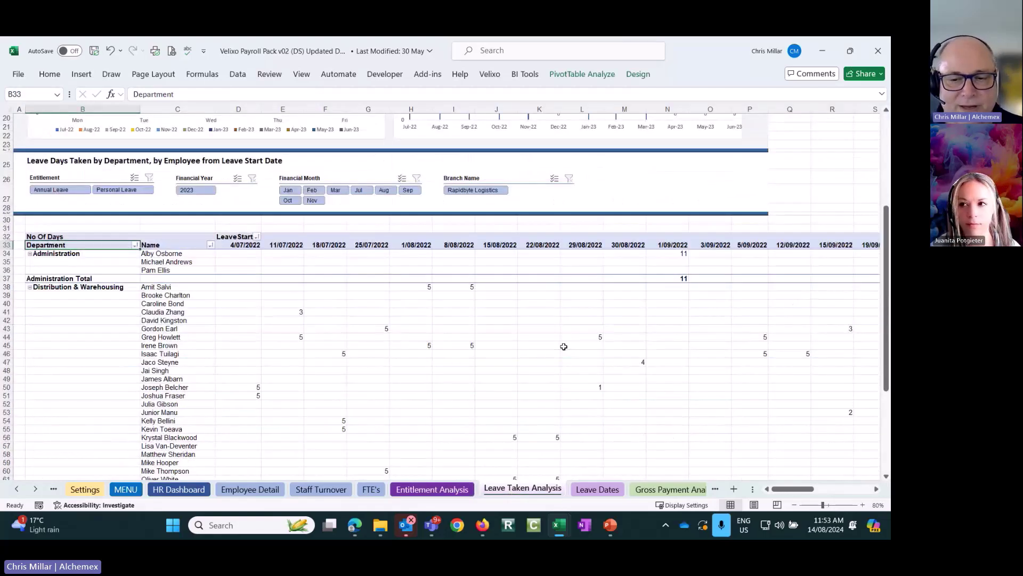
{"action": "scroll", "coordinate": [563, 346], "scroll_direction": "down", "scroll_amount": 3}
{"action": "scroll", "coordinate": [564, 346], "scroll_direction": "up", "scroll_amount": 9}
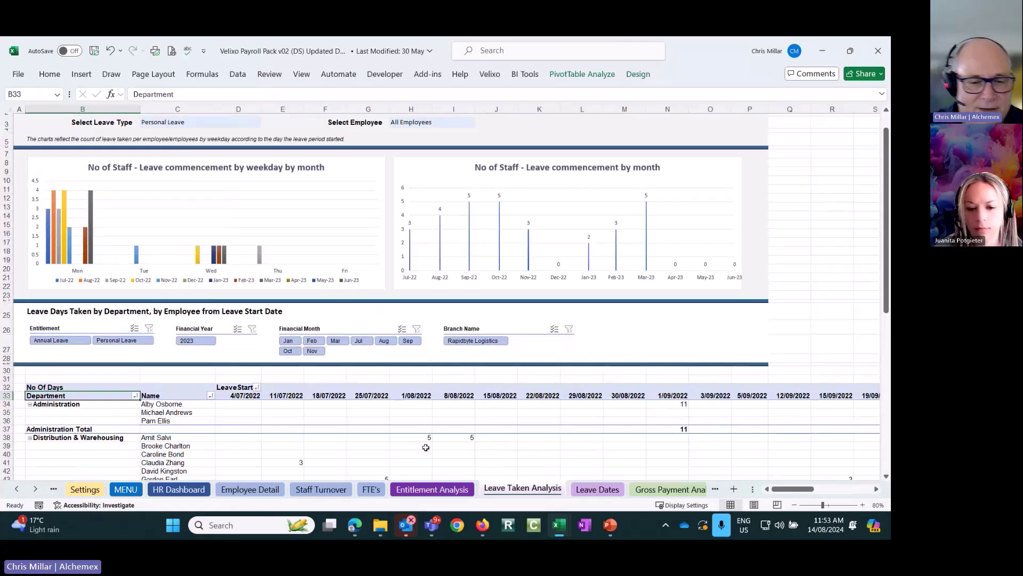
{"action": "scroll", "coordinate": [444, 445], "scroll_direction": "down", "scroll_amount": 3}
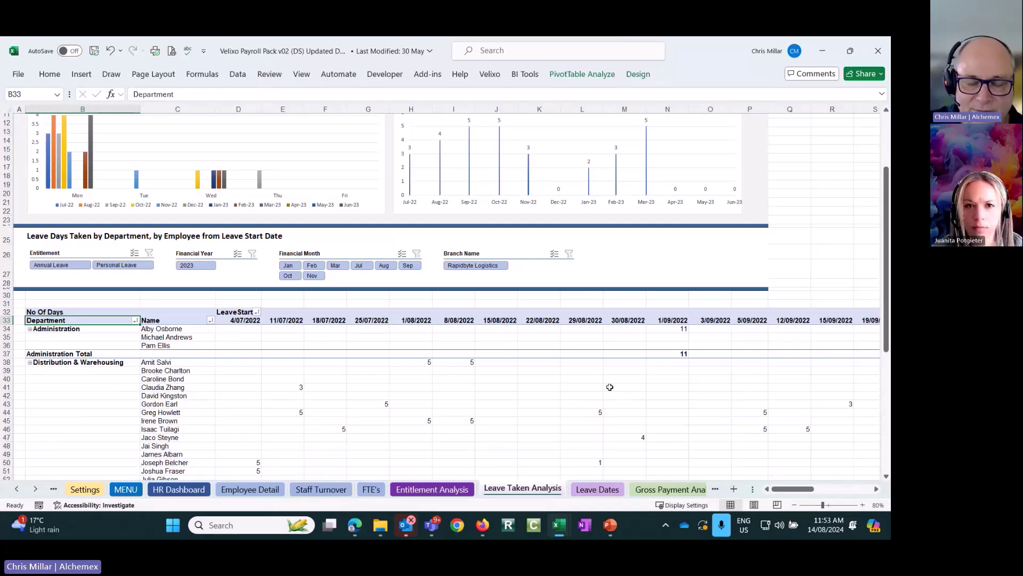
{"action": "left_click", "coordinate": [598, 490]}
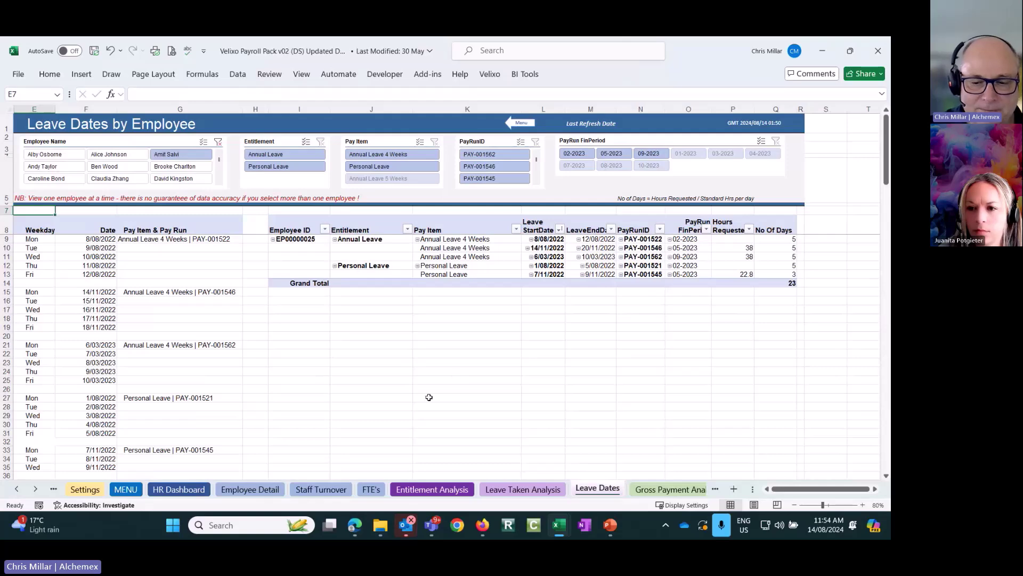
Step: Review the Gross Payment Analysis sheet from the department charts down to the monthly payment table
{"action": "left_click", "coordinate": [36, 488]}
{"action": "left_click", "coordinate": [36, 489]}
{"action": "left_click", "coordinate": [35, 489]}
{"action": "left_click", "coordinate": [36, 489]}
{"action": "left_click", "coordinate": [35, 489]}
{"action": "left_click", "coordinate": [405, 489]}
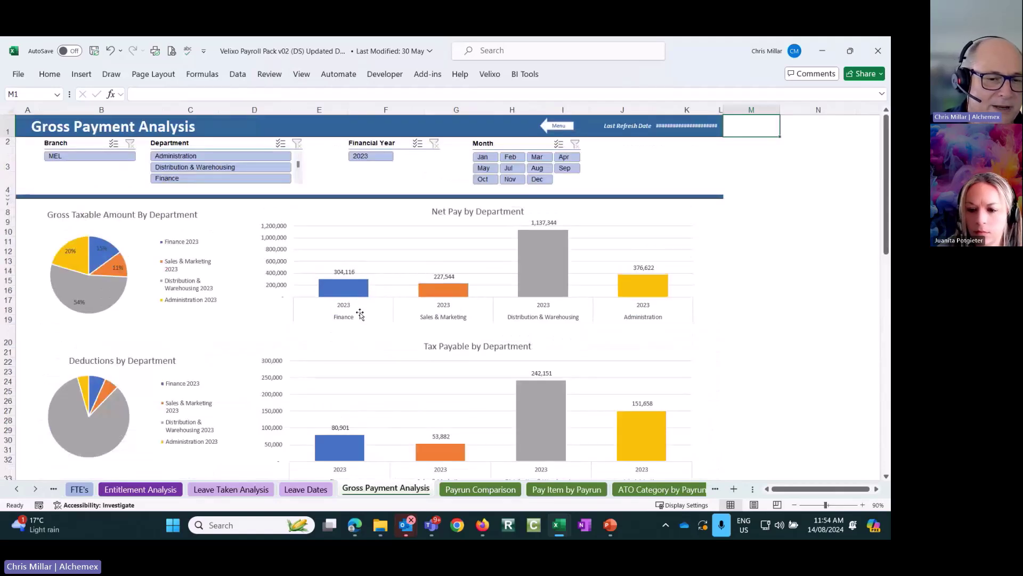
{"action": "scroll", "coordinate": [360, 315], "scroll_direction": "down", "scroll_amount": 5}
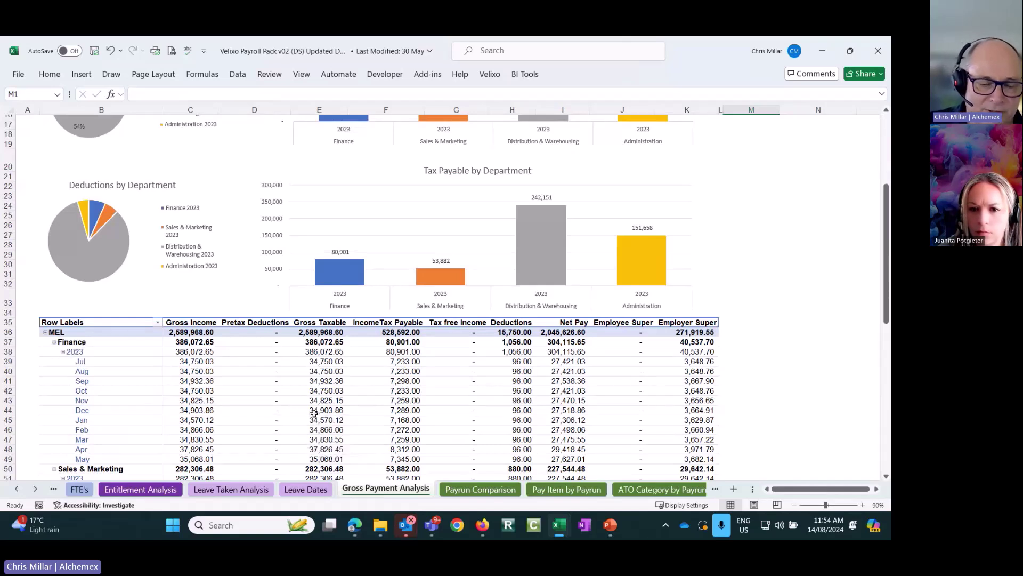
Step: Clear the Period filter on the Payrun Comparison sheet and expand Super Guarantee to employee level on the Pay Item by Payrun sheet
{"action": "left_click", "coordinate": [465, 489]}
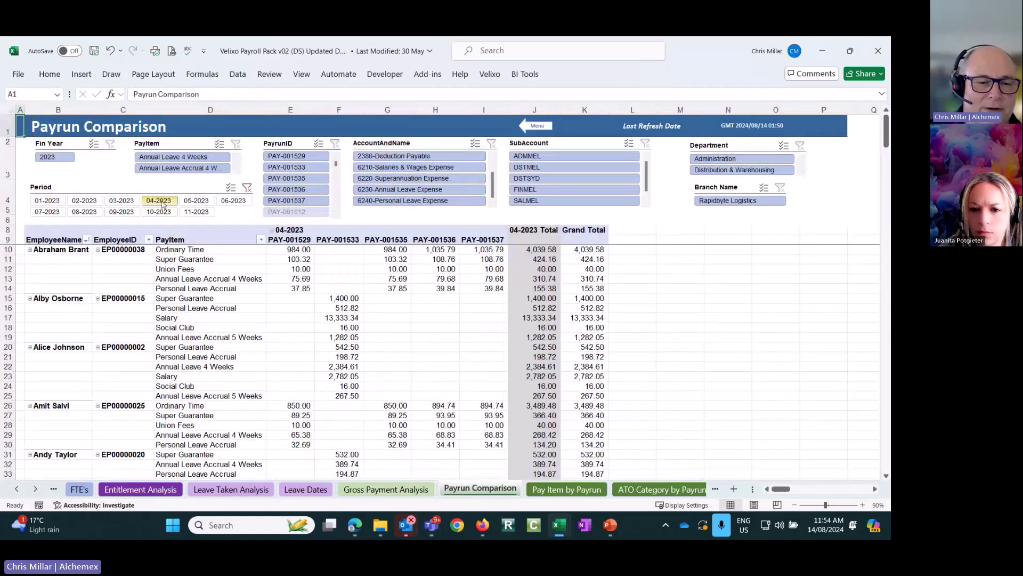
{"action": "left_click", "coordinate": [246, 189]}
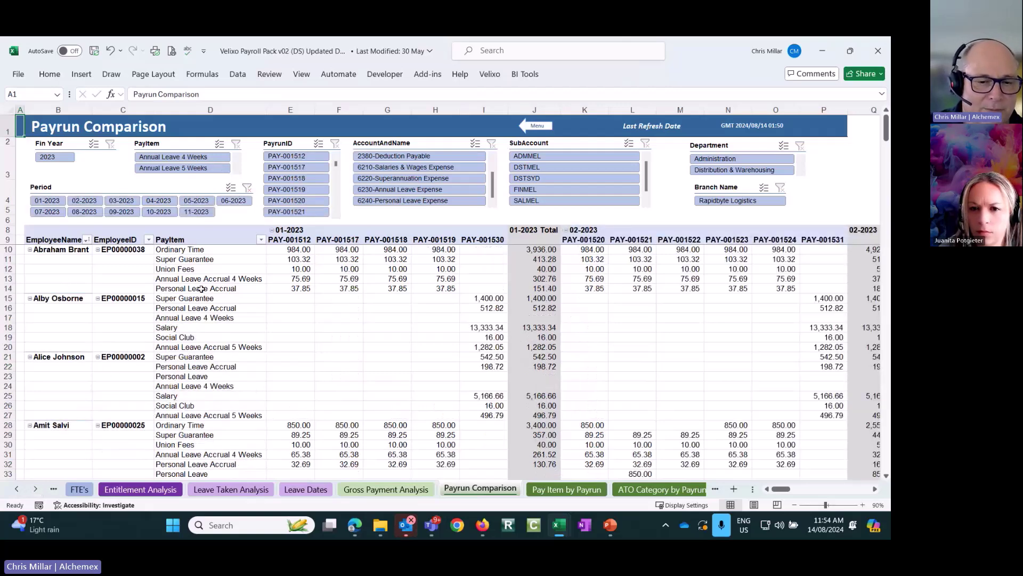
{"action": "left_click", "coordinate": [567, 490]}
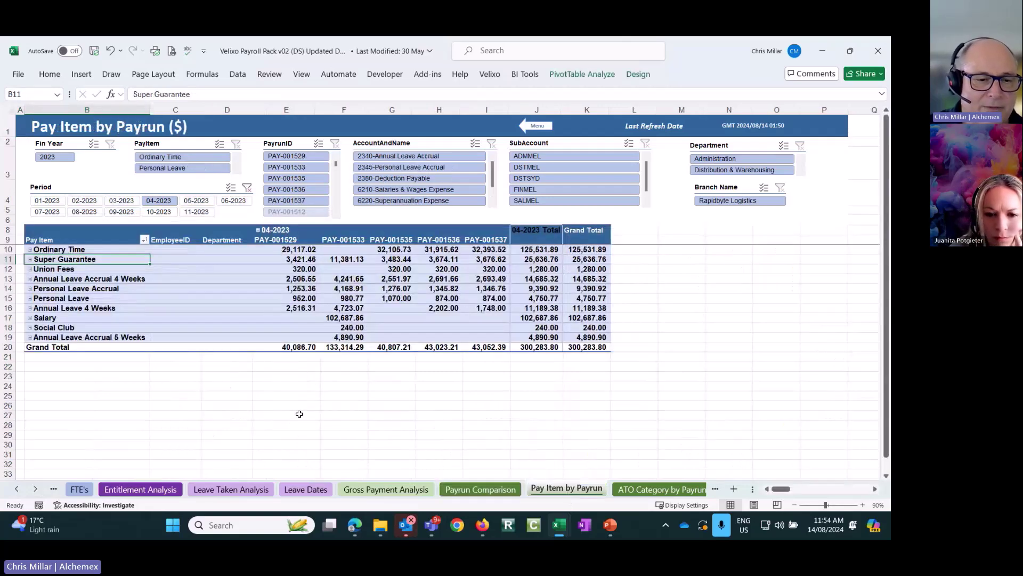
{"action": "left_click", "coordinate": [30, 259]}
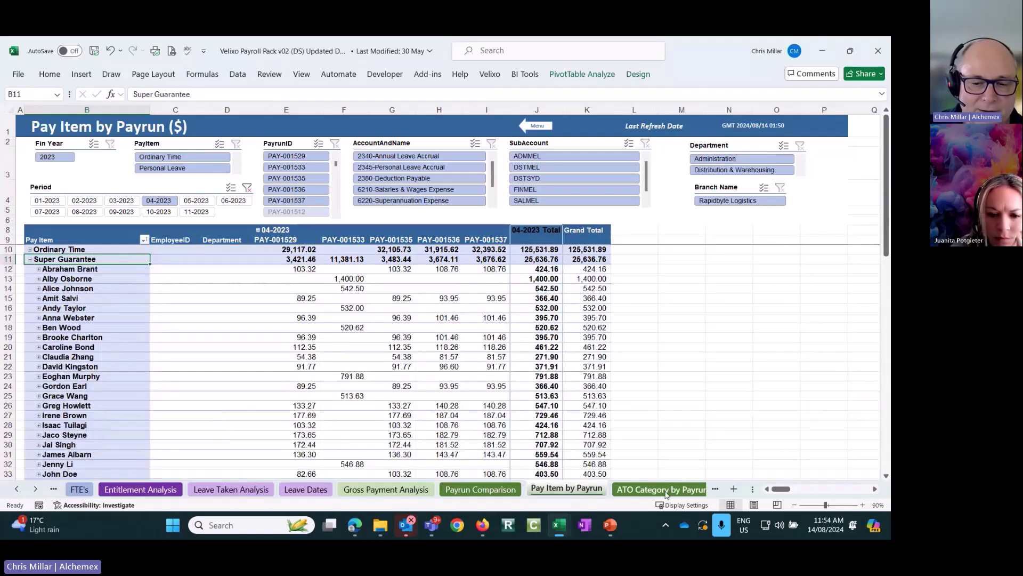
Step: Collapse the Gross Payments and blank categories to totals on the ATO Category by Payrun sheet
{"action": "left_click", "coordinate": [36, 489]}
{"action": "left_click", "coordinate": [35, 489]}
{"action": "left_click", "coordinate": [35, 488]}
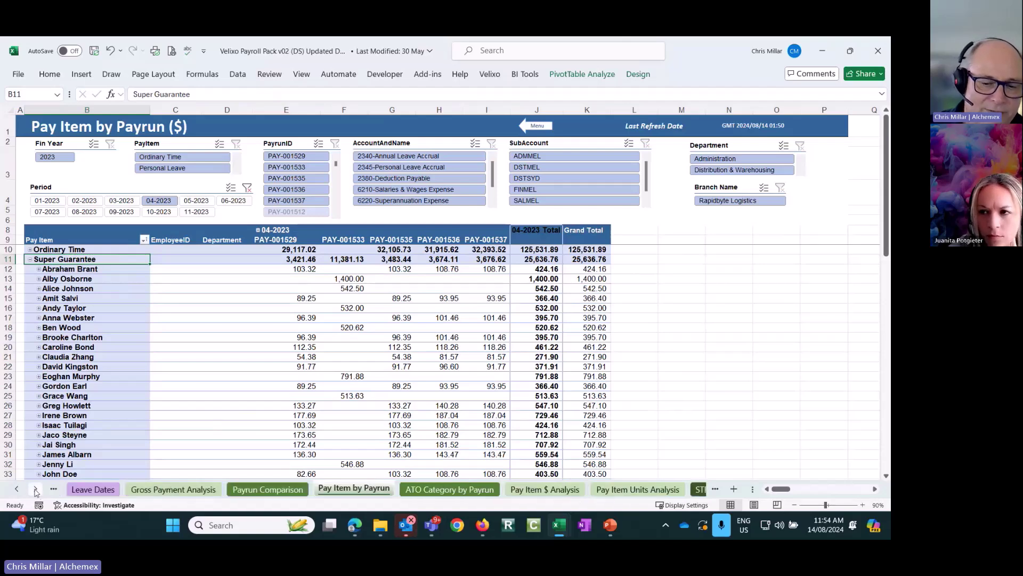
{"action": "left_click", "coordinate": [474, 489]}
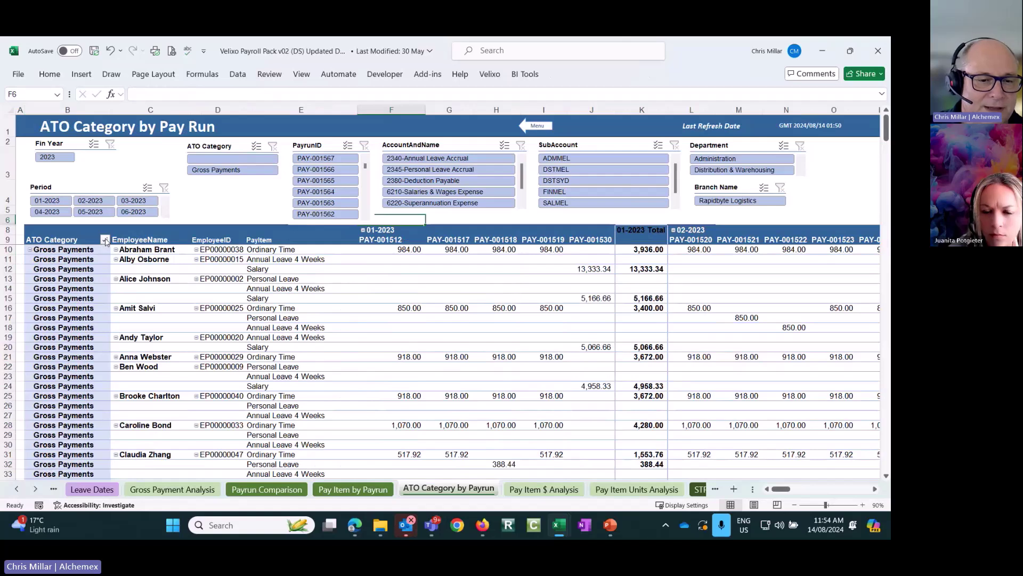
{"action": "left_click", "coordinate": [30, 250]}
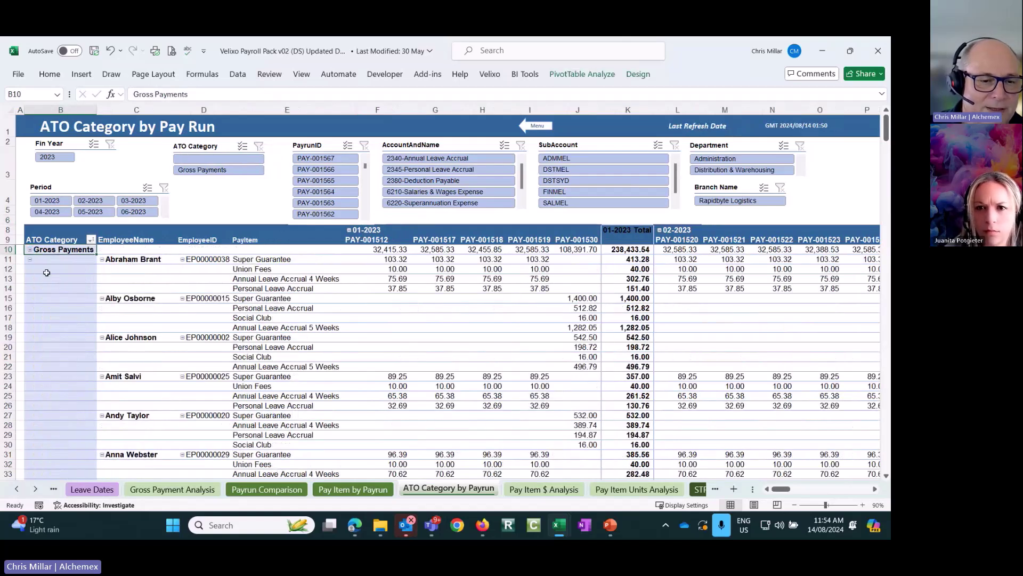
{"action": "left_click", "coordinate": [49, 259]}
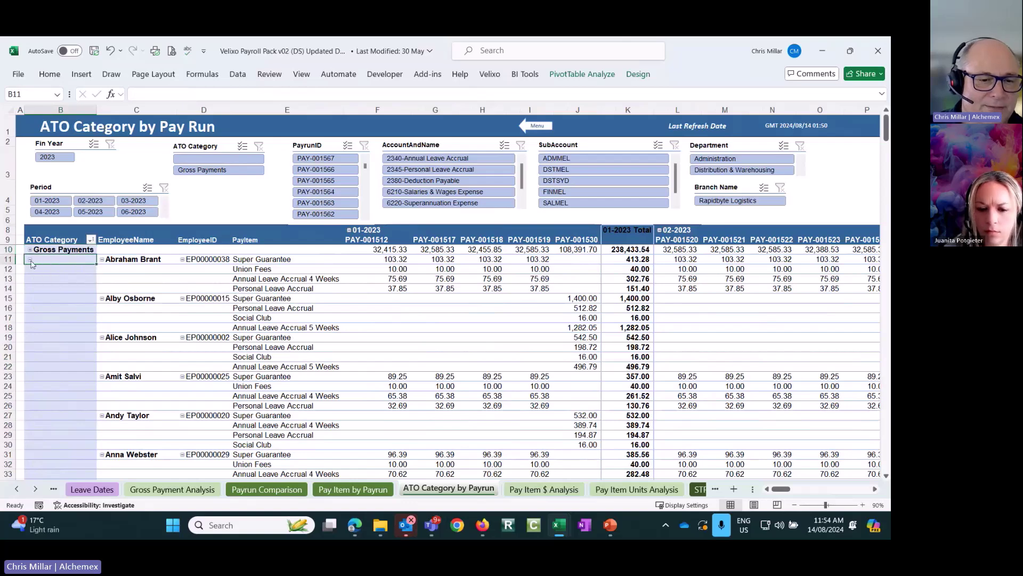
{"action": "left_click", "coordinate": [30, 260]}
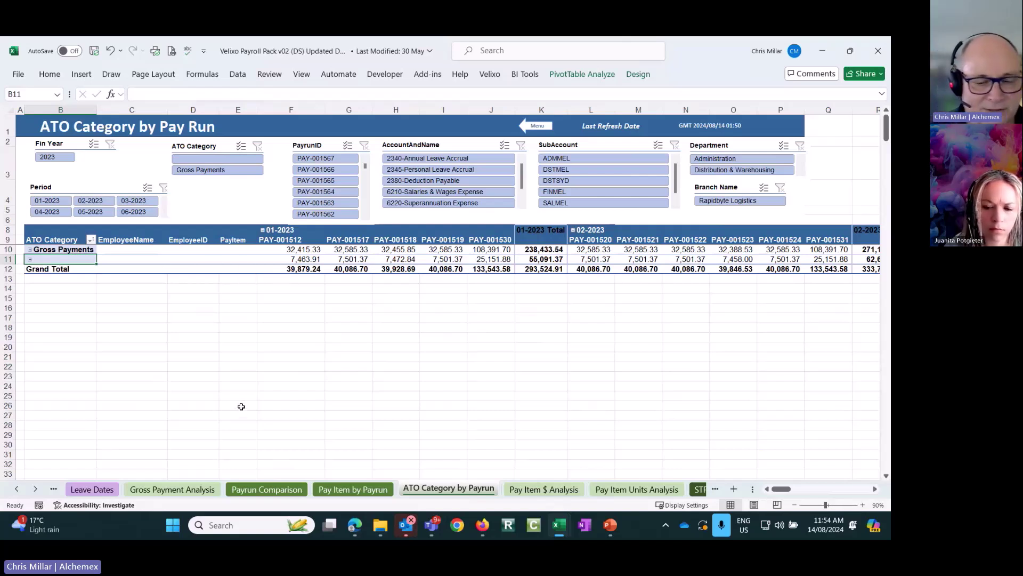
Step: View the Pay Item $ Analysis and Pay Item Units Analysis sheets in turn
{"action": "left_click", "coordinate": [533, 490]}
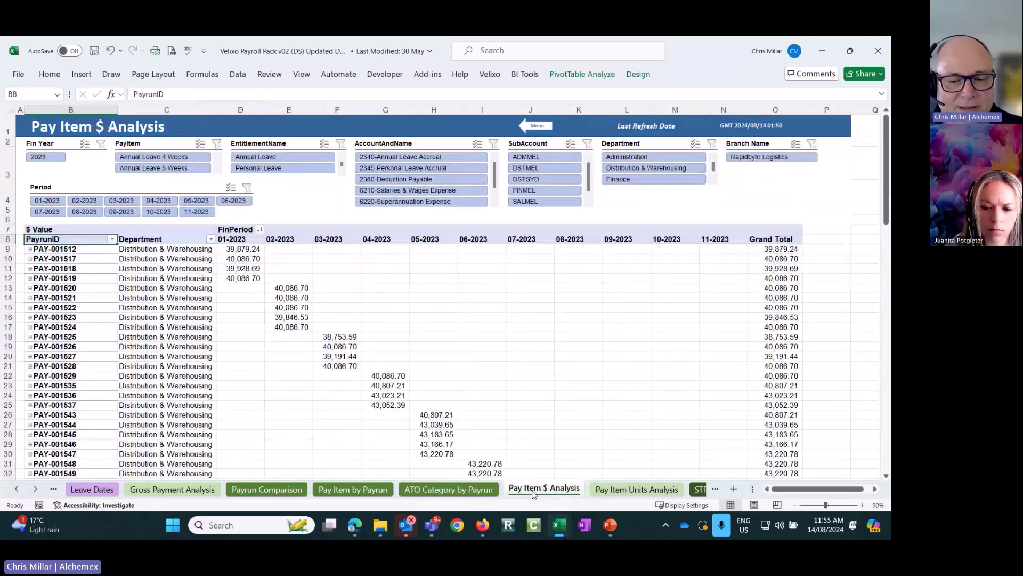
{"action": "left_click", "coordinate": [621, 490]}
{"action": "left_click", "coordinate": [35, 489]}
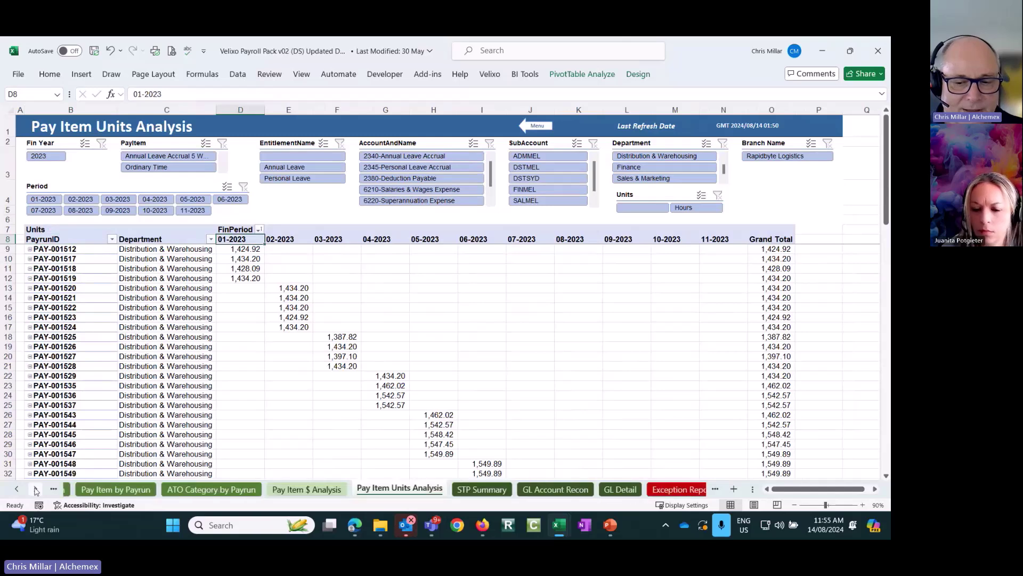
Step: View the STP Summary, GL Account Recon, GL Detail and Exception Report sheets in turn
{"action": "left_click", "coordinate": [36, 488]}
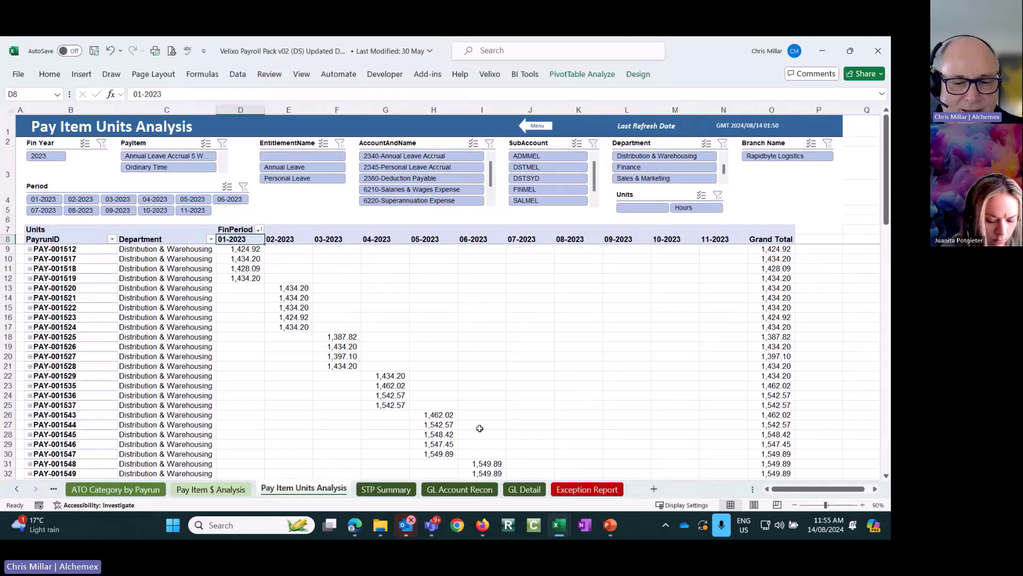
{"action": "left_click", "coordinate": [380, 491]}
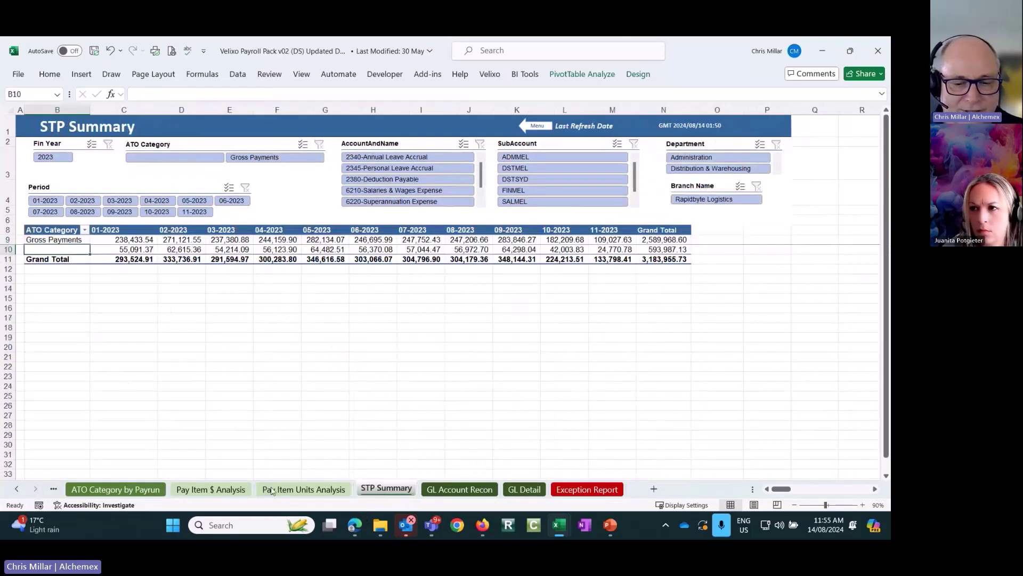
{"action": "left_click", "coordinate": [459, 490]}
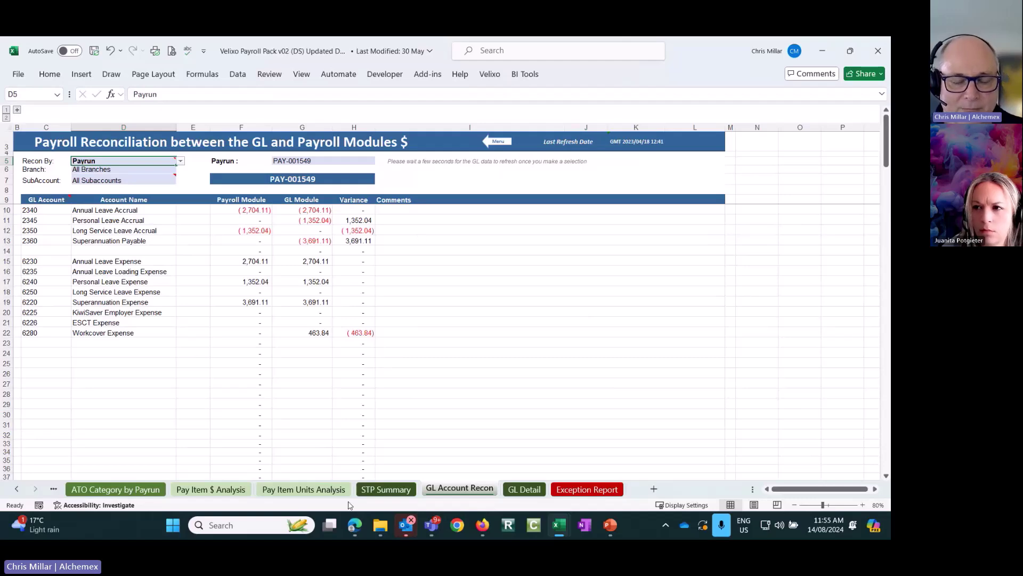
{"action": "left_click", "coordinate": [518, 489]}
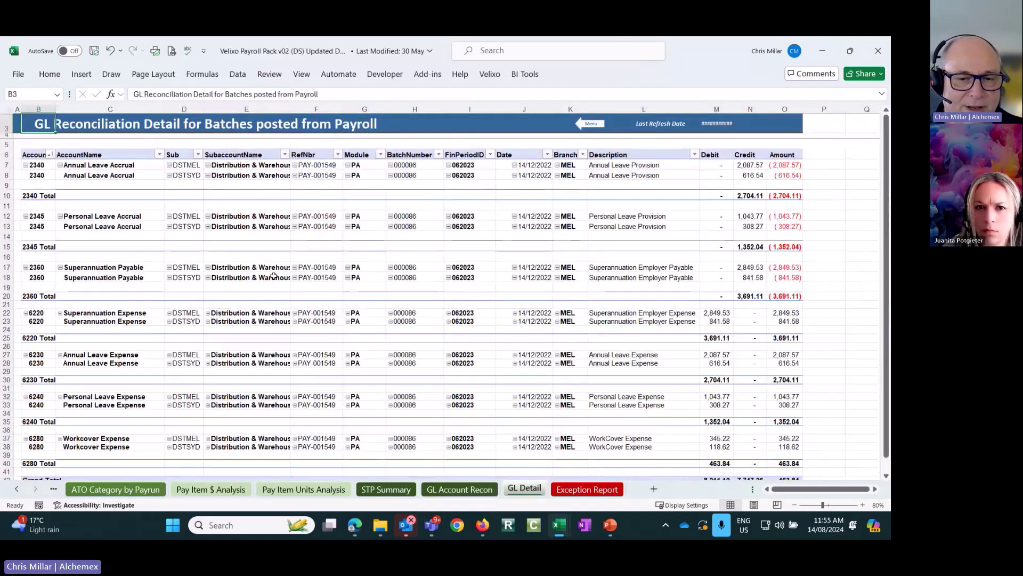
{"action": "left_click", "coordinate": [584, 490]}
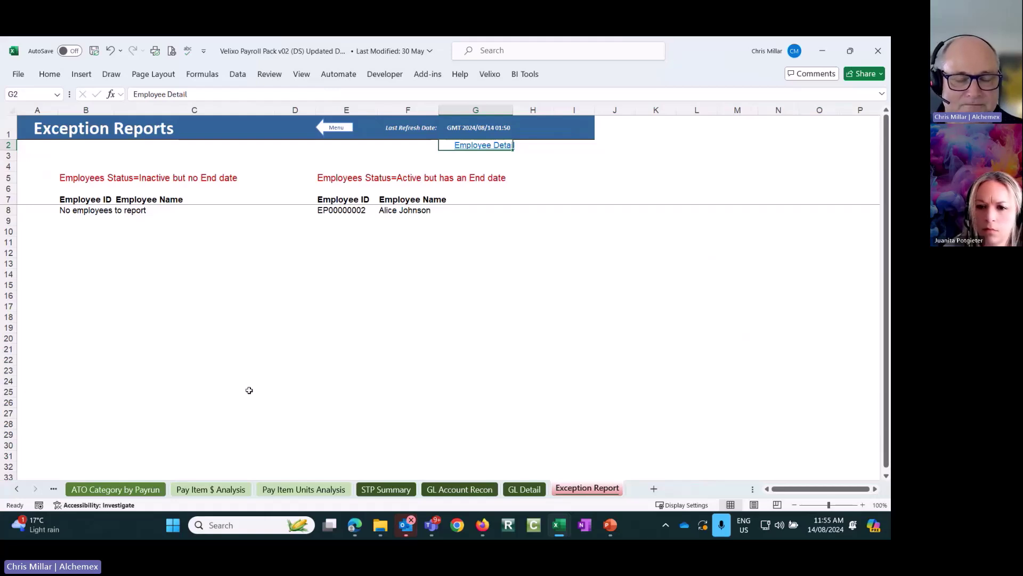
{"action": "left_click", "coordinate": [390, 218]}
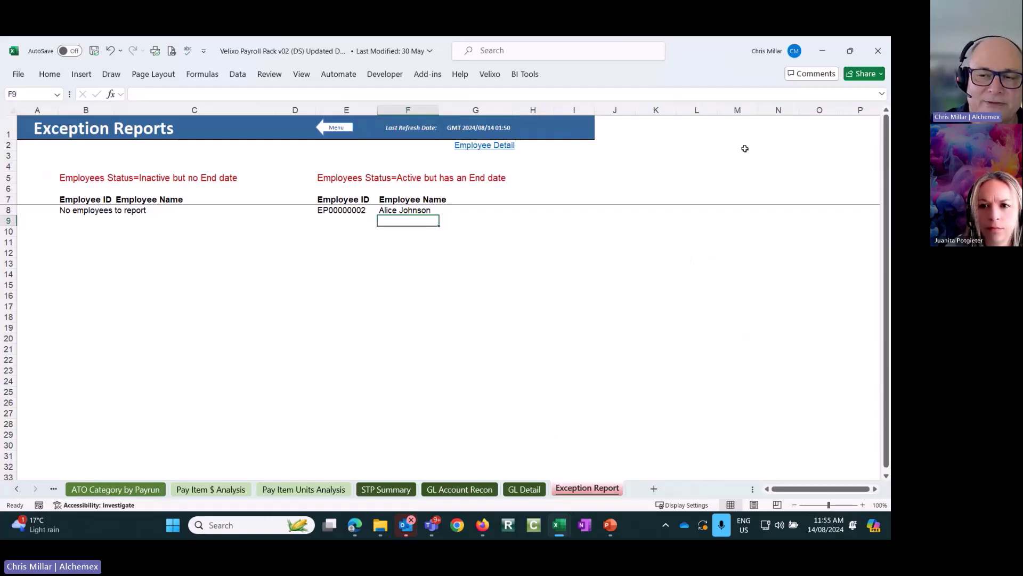
Step: Close the Payroll Pack workbook without saving and open the pinned workbook Alchemex Demo - Create POs writeback with attachment
{"action": "left_click", "coordinate": [878, 52]}
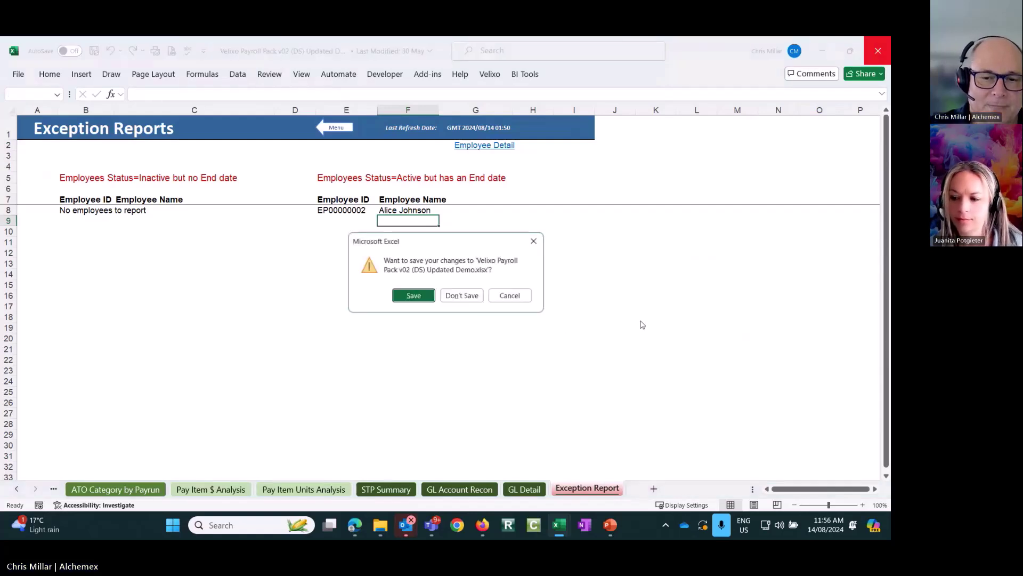
{"action": "left_click", "coordinate": [462, 296]}
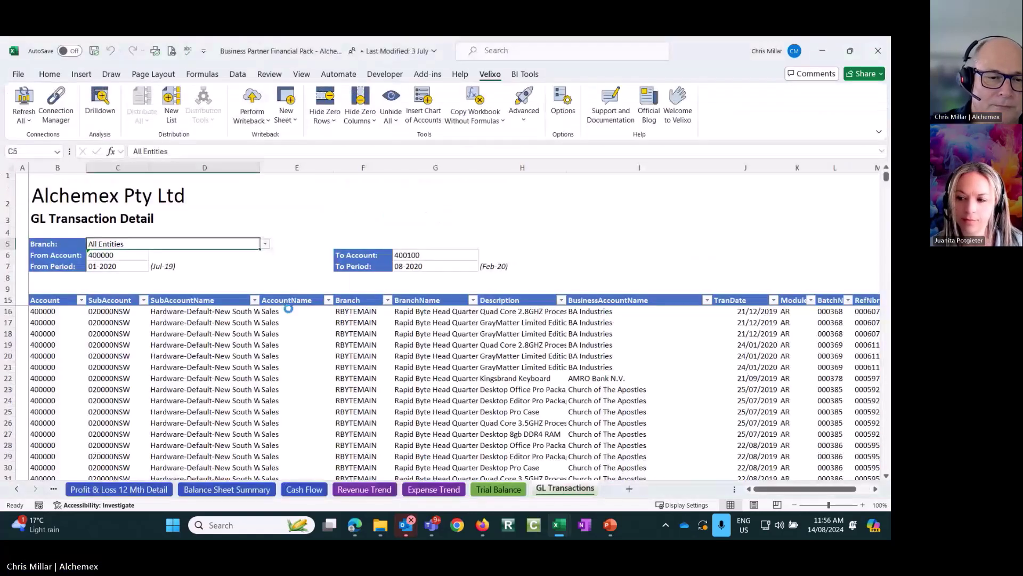
{"action": "left_click", "coordinate": [18, 74]}
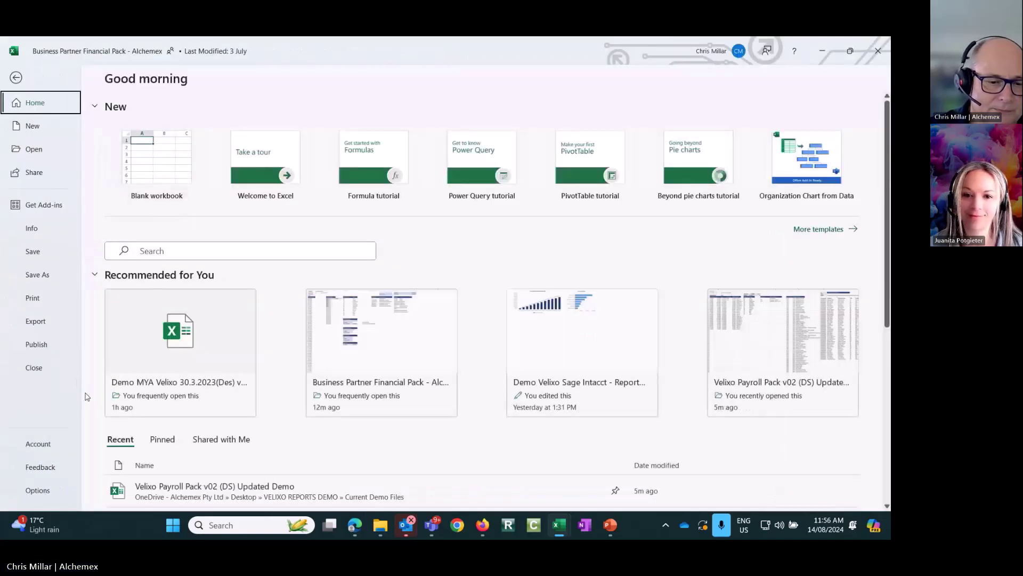
{"action": "left_click", "coordinate": [162, 438]}
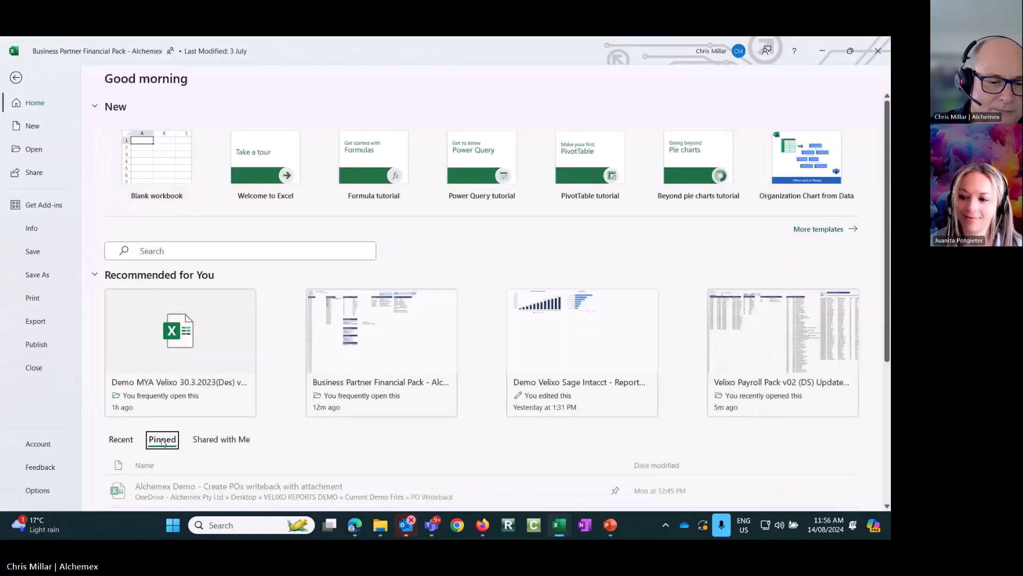
{"action": "left_click", "coordinate": [208, 489]}
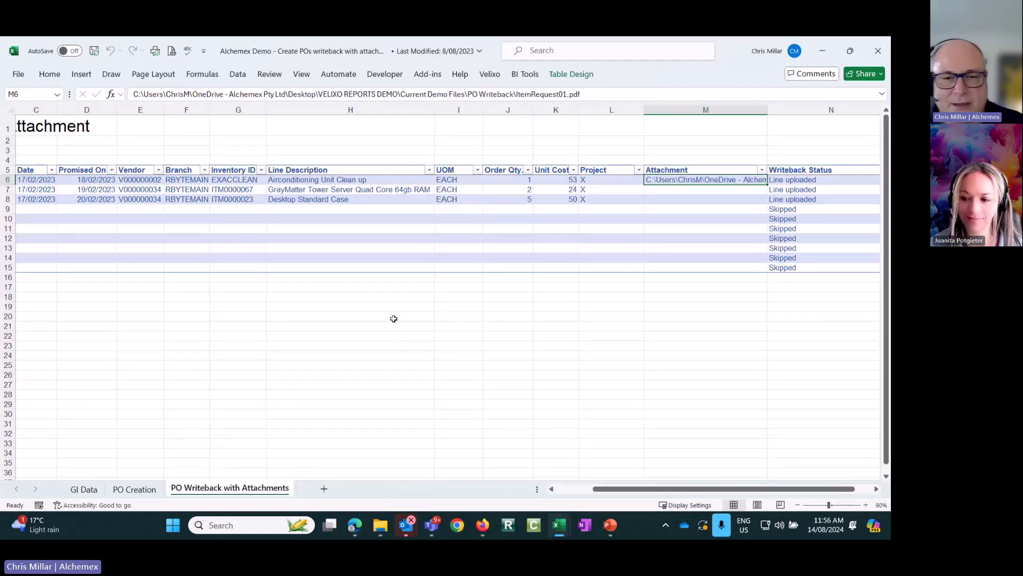
Step: Create a generic writeback worksheet using the alc connection and the **MYOB PO Purchase Orders import scenario
{"action": "left_click", "coordinate": [489, 74]}
{"action": "right_click", "coordinate": [802, 114]}
{"action": "left_click", "coordinate": [757, 151]}
{"action": "left_click", "coordinate": [292, 118]}
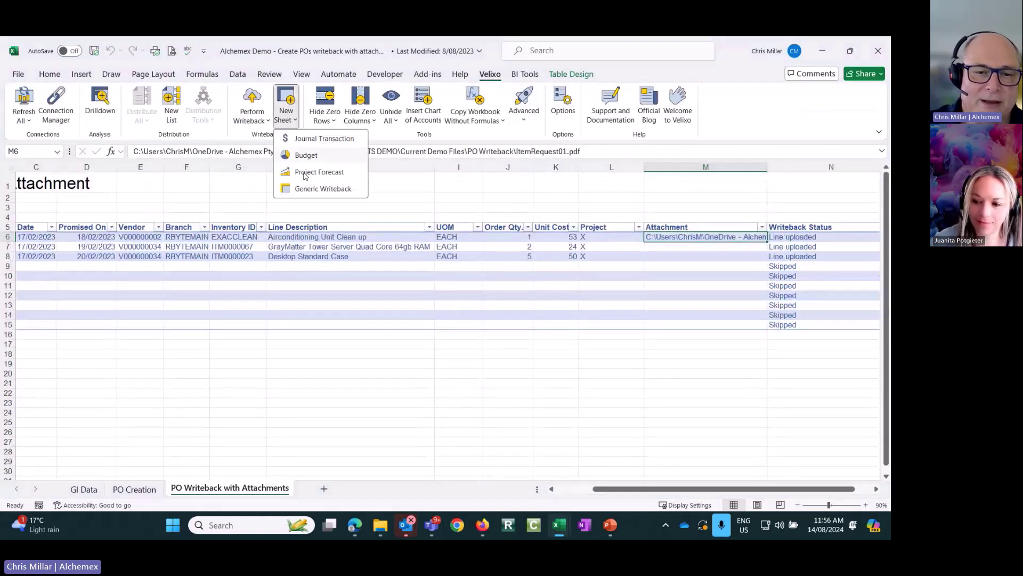
{"action": "left_click", "coordinate": [306, 189]}
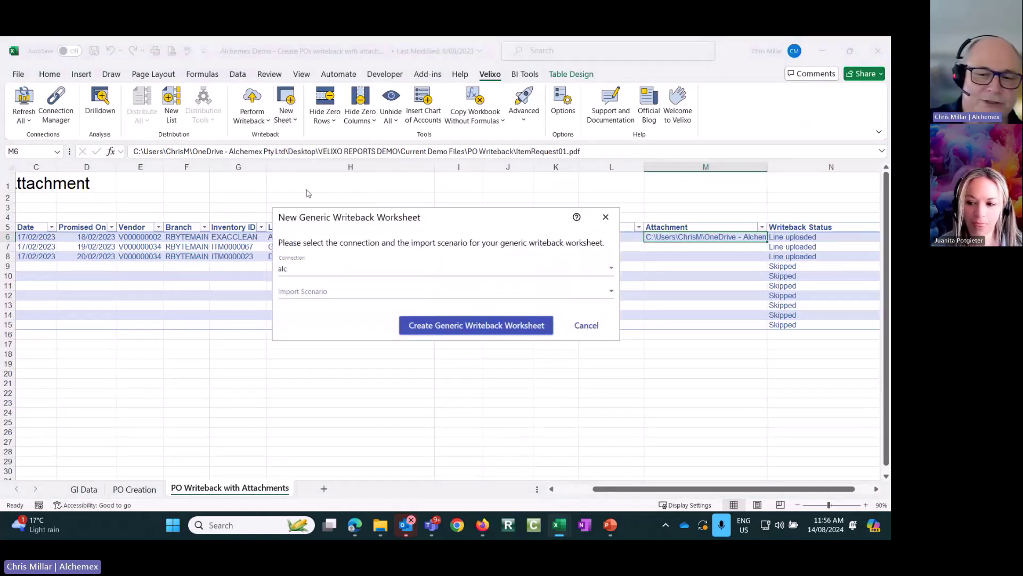
{"action": "left_click", "coordinate": [612, 294]}
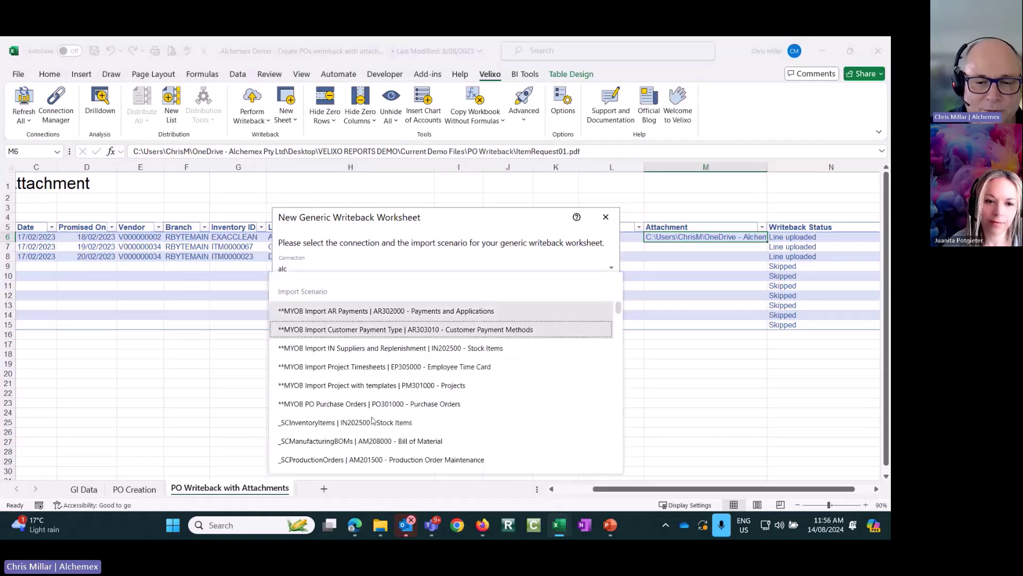
{"action": "left_click", "coordinate": [420, 405]}
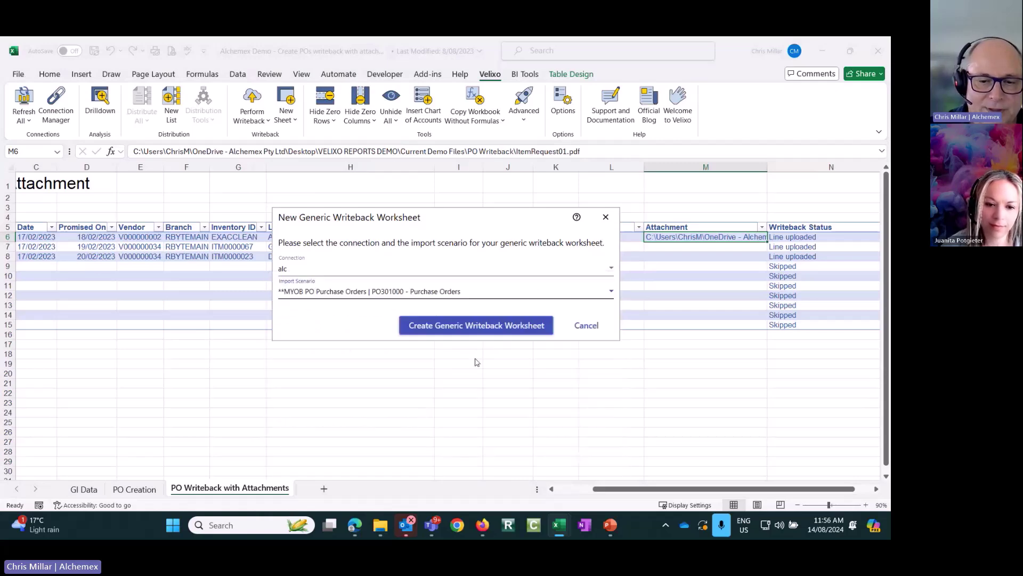
{"action": "left_click", "coordinate": [480, 326]}
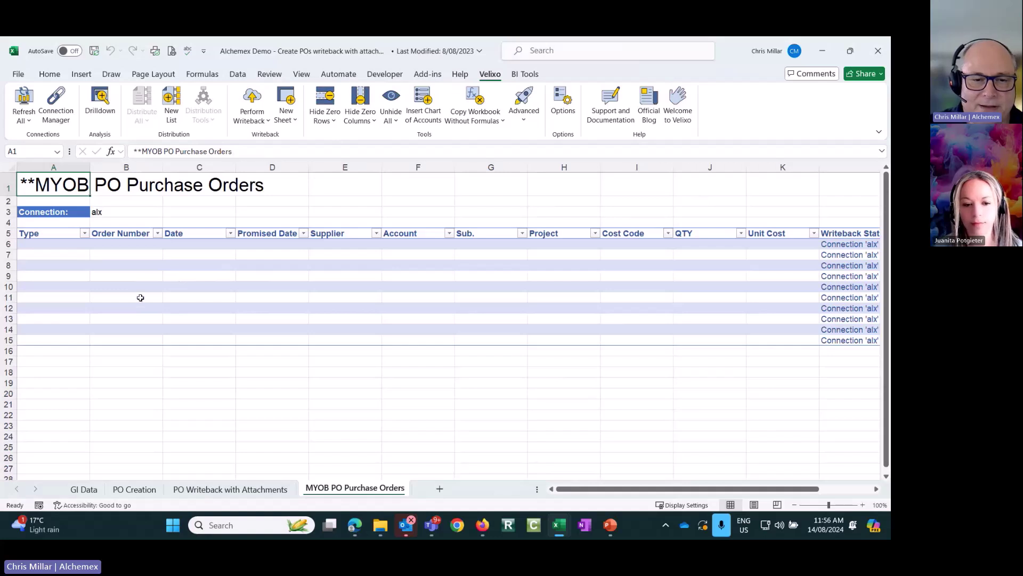
Step: Set the Connection cell on the new MYOB PO Purchase Orders sheet to alc
{"action": "left_click", "coordinate": [114, 211]}
{"action": "type", "text": "al"}
{"action": "key", "text": "Return"}
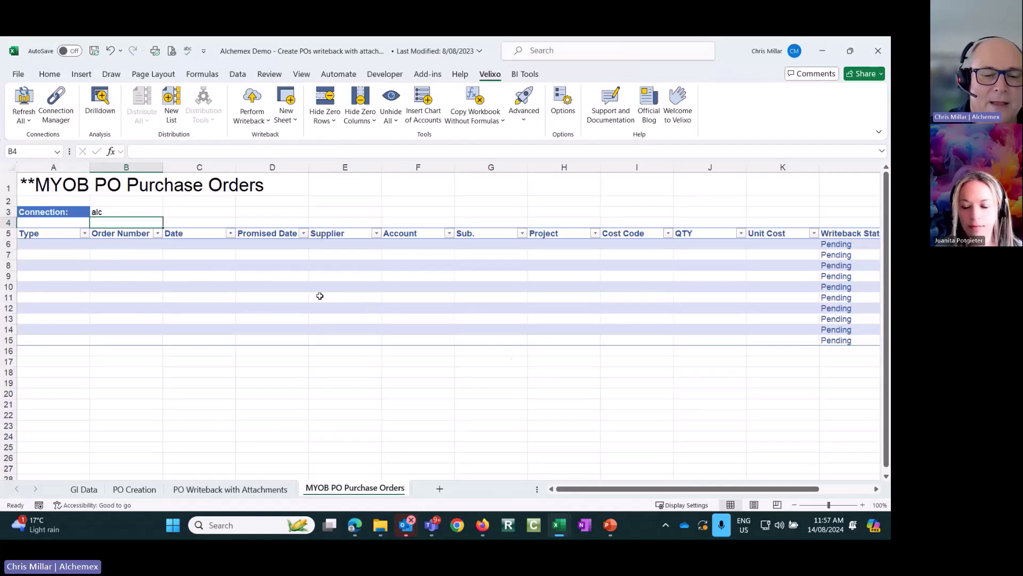
Step: On the PO Writeback with Attachments sheet, set the order quantities of the three item lines to 45, 3 and 8
{"action": "left_click", "coordinate": [225, 490]}
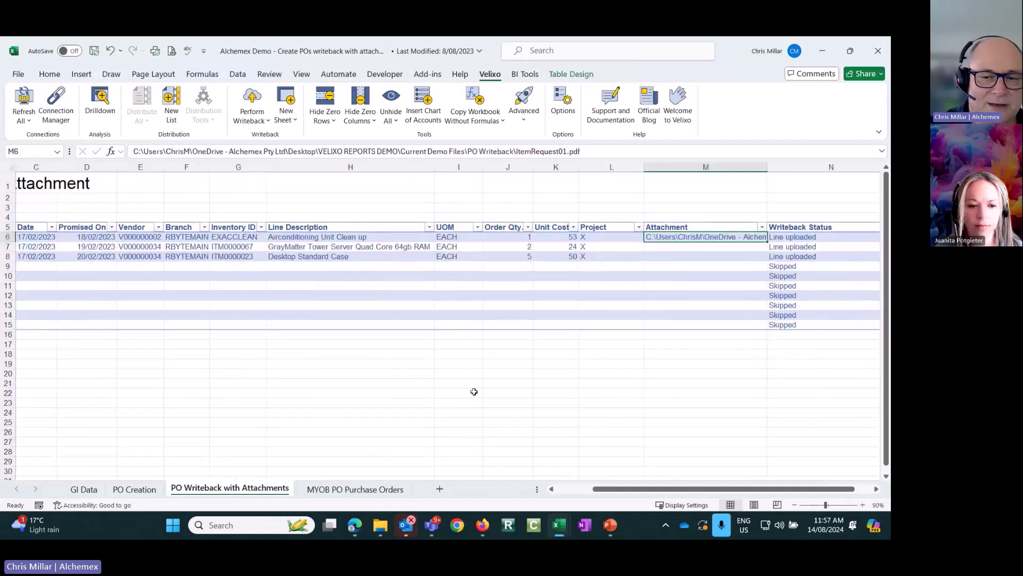
{"action": "left_click", "coordinate": [508, 237]}
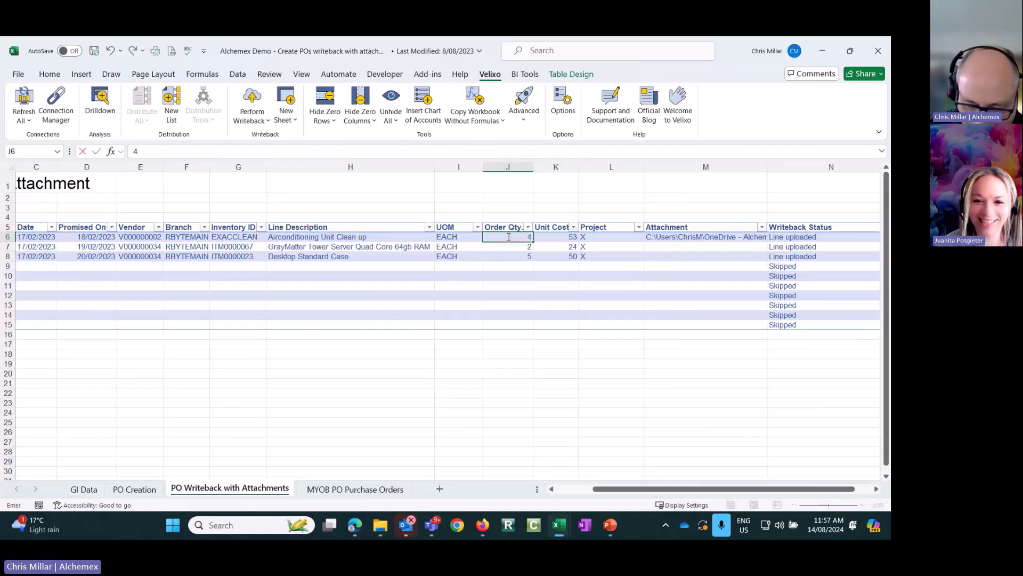
{"action": "type", "text": "45"}
{"action": "key", "text": "Tab"}
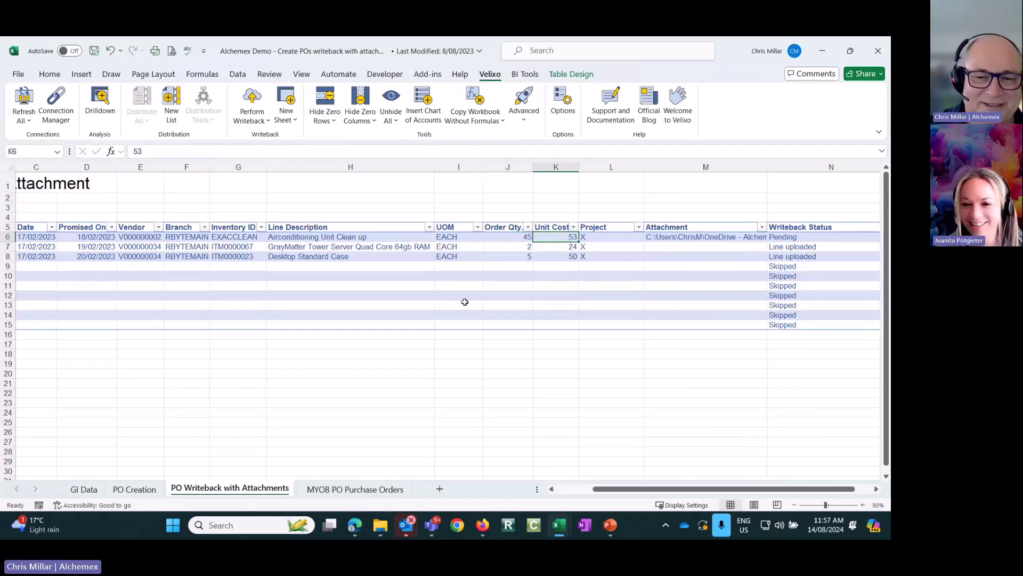
{"action": "left_click", "coordinate": [511, 245]}
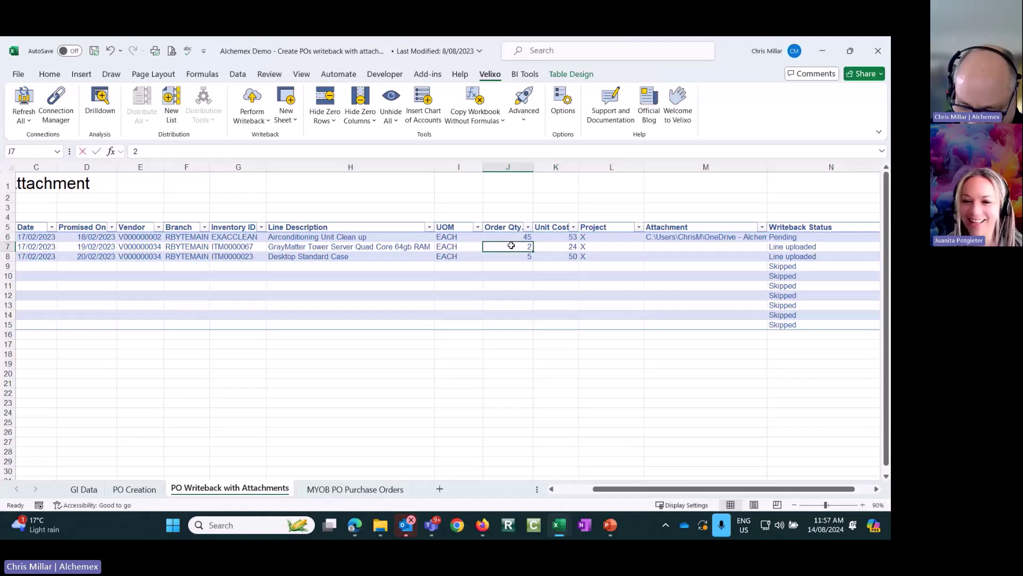
{"action": "type", "text": "3"}
{"action": "key", "text": "Return"}
{"action": "type", "text": "8"}
{"action": "key", "text": "Return"}
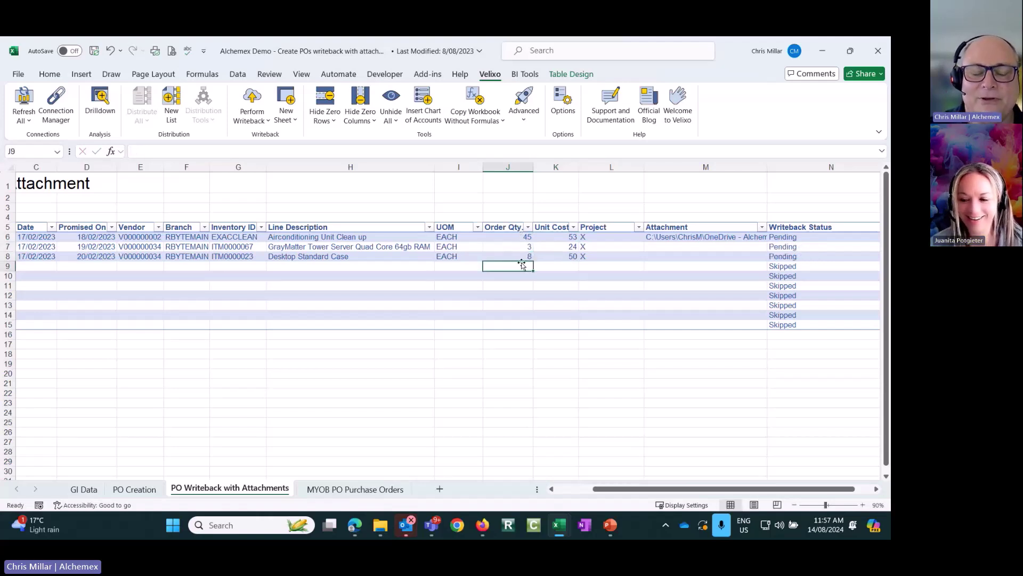
Step: Check the ItemRequest01.pdf attachment path on the first line and write the purchase order lines back to MYOB Advanced
{"action": "left_click", "coordinate": [679, 238]}
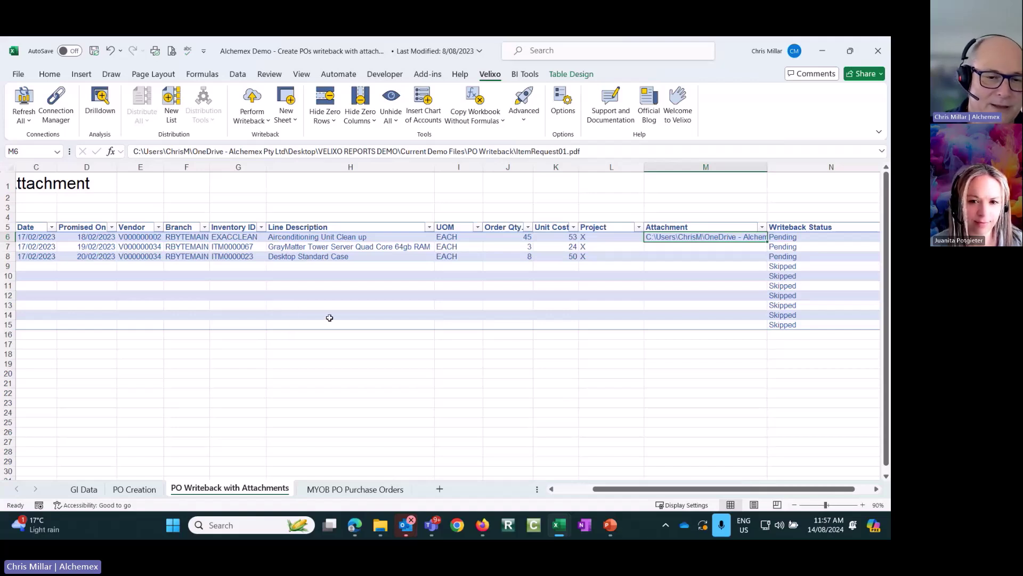
{"action": "left_click", "coordinate": [252, 98]}
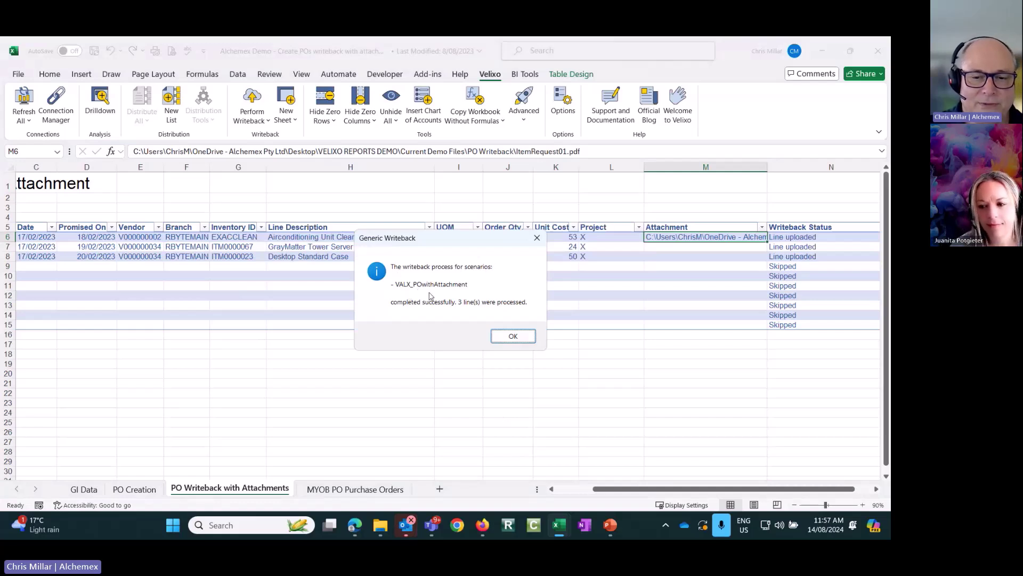
{"action": "left_click", "coordinate": [513, 336]}
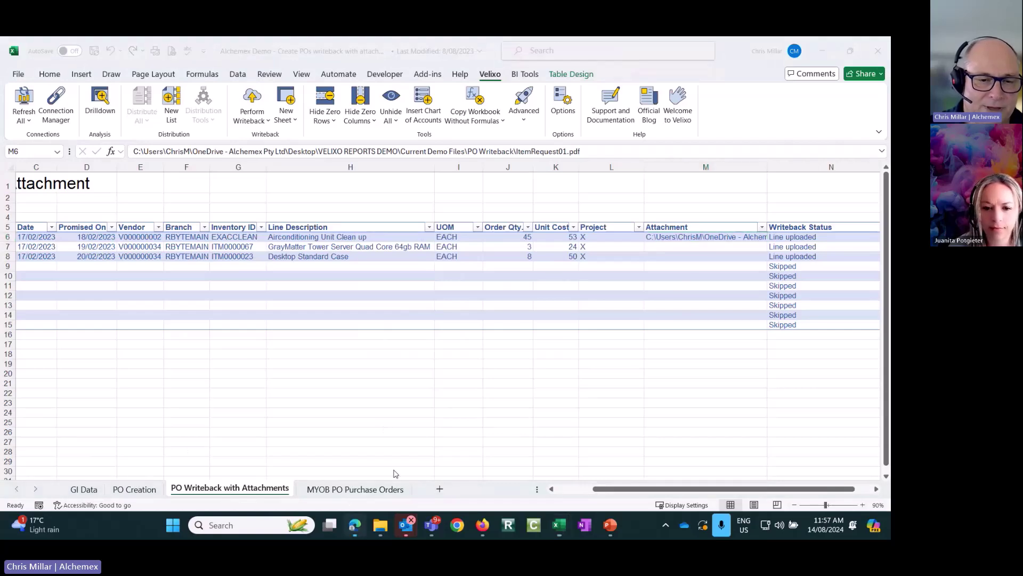
Step: Switch to MYOB Advanced in the browser, search for "purchase" and open the Purchase Orders list
{"action": "left_click", "coordinate": [355, 526]}
{"action": "left_click", "coordinate": [118, 109]}
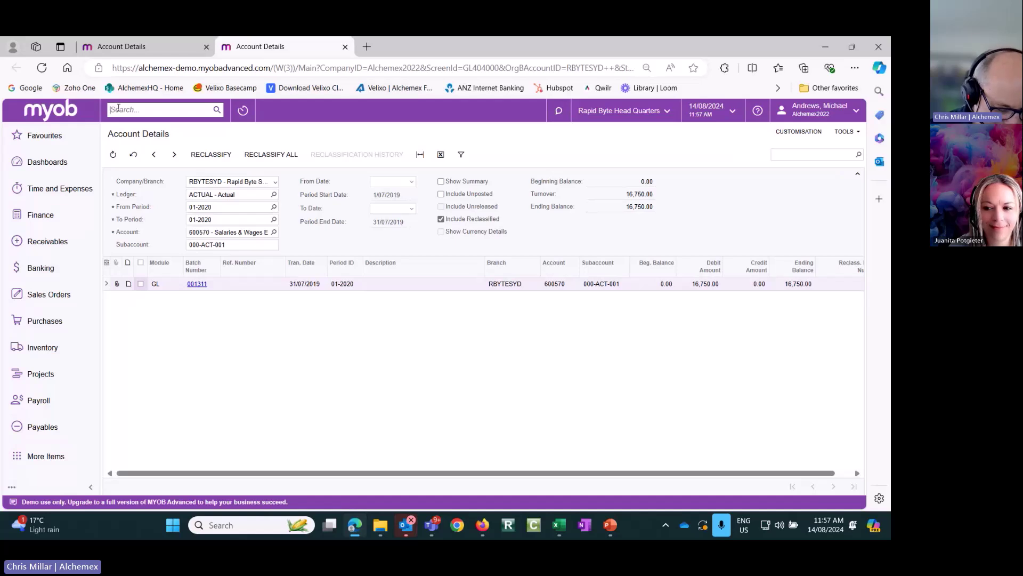
{"action": "type", "text": "purchase"}
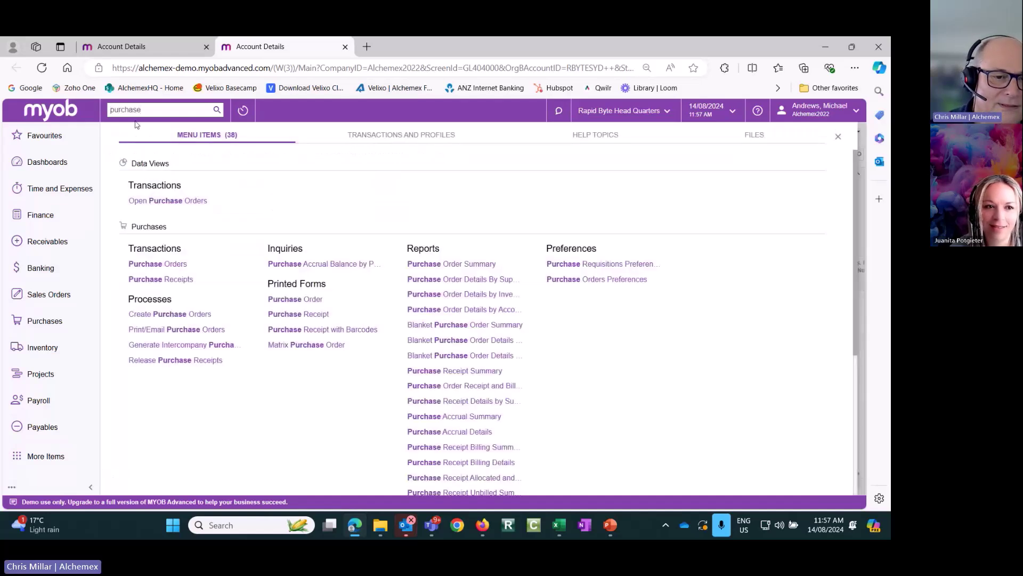
{"action": "left_click", "coordinate": [160, 264]}
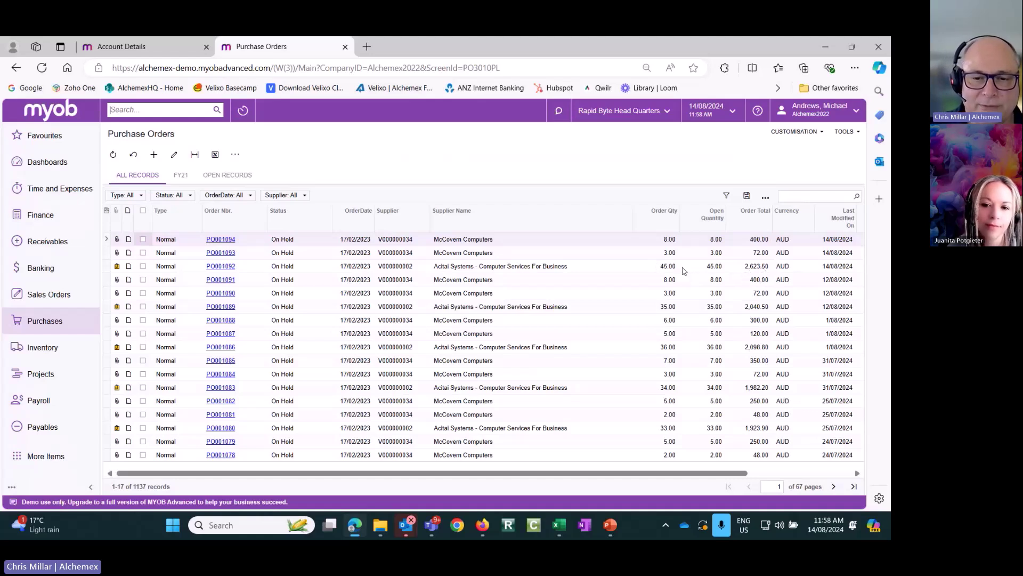
Step: Open the ItemRequest01.pdf file attached to the new 45-unit Acitai Systems purchase order
{"action": "left_click", "coordinate": [116, 266]}
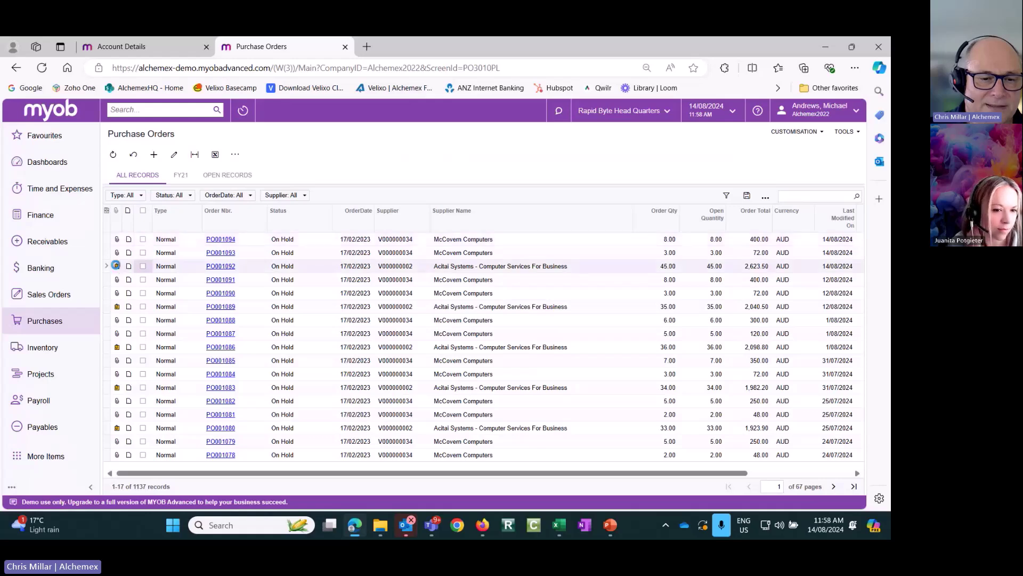
{"action": "left_click", "coordinate": [374, 276]}
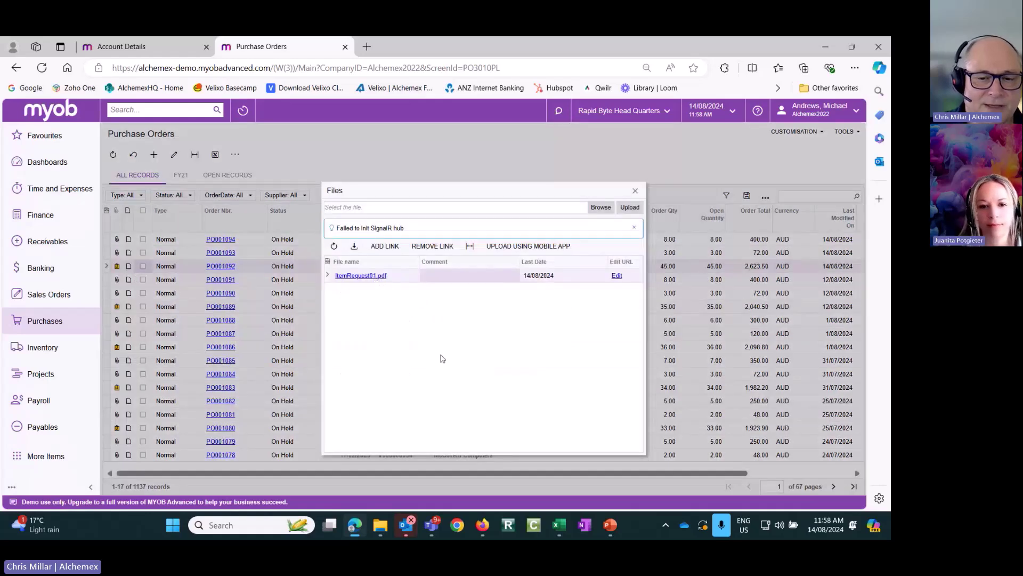